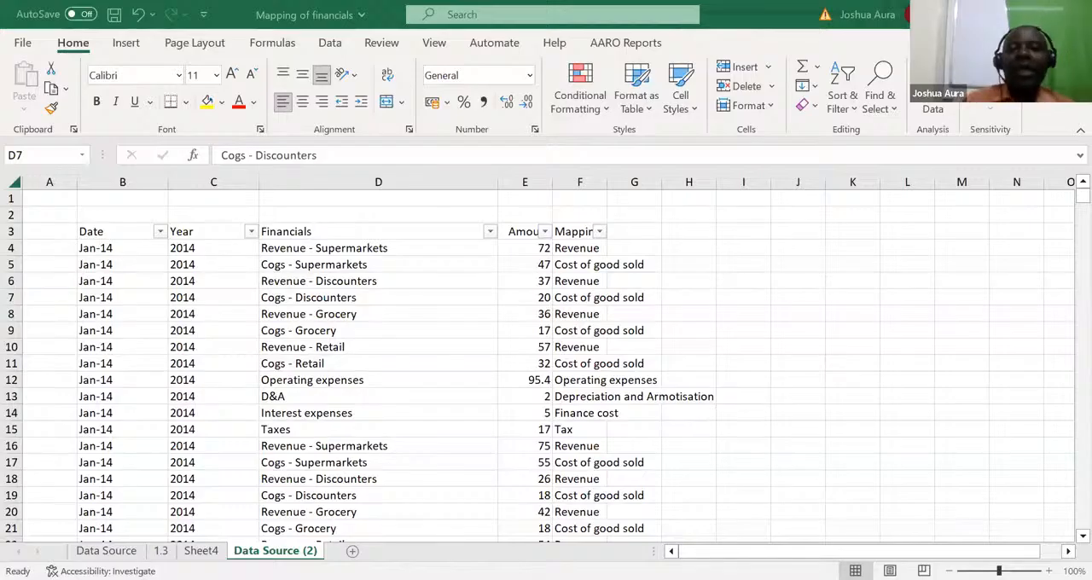
Step: Add a new worksheet and enter the years 1978, 1979 and 1980 in cells A1 to A3
left_click(353, 551)
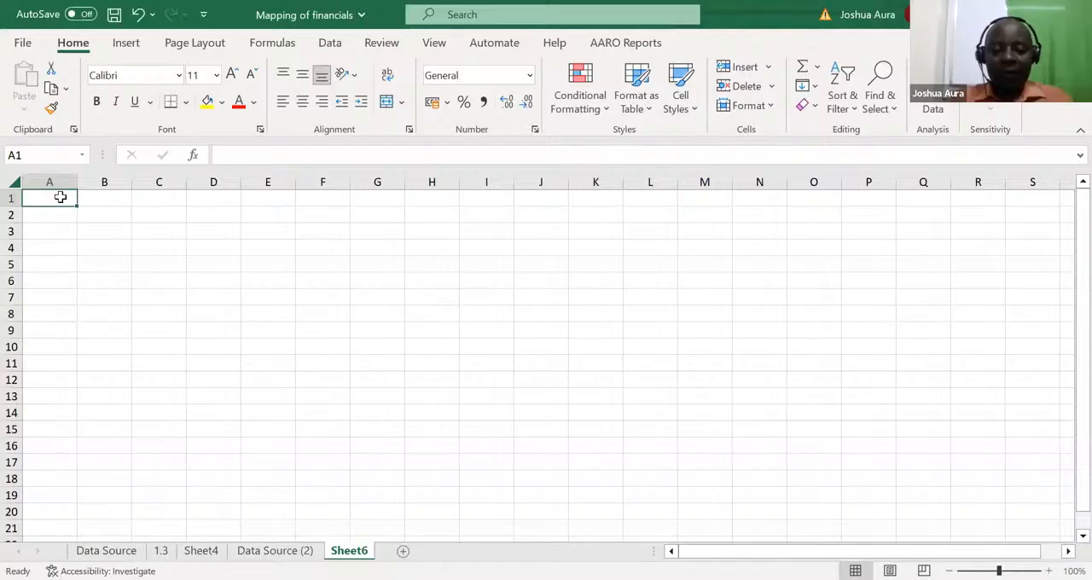
type("1978")
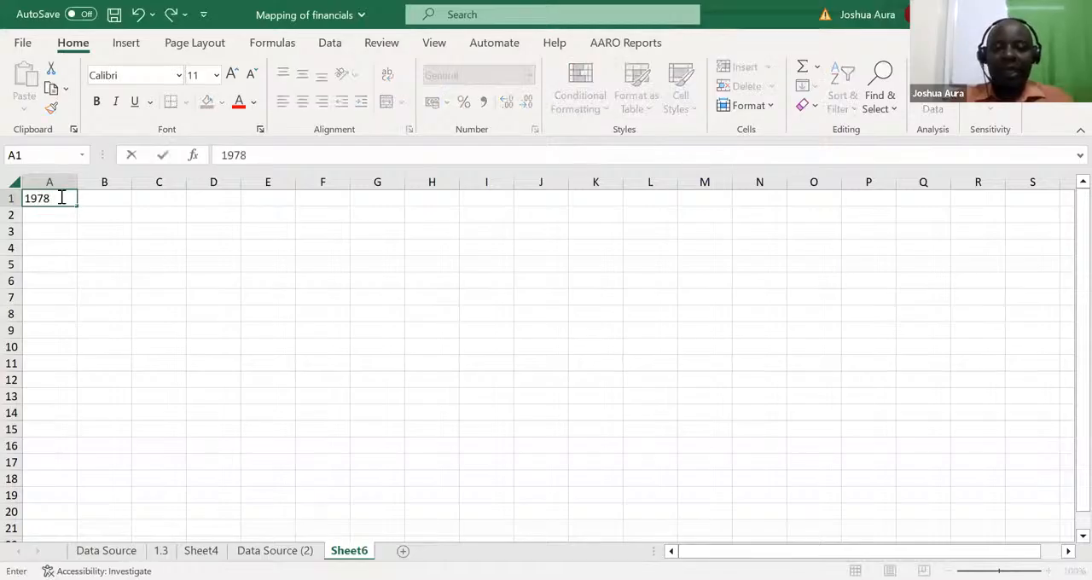
key("Return")
type("1979")
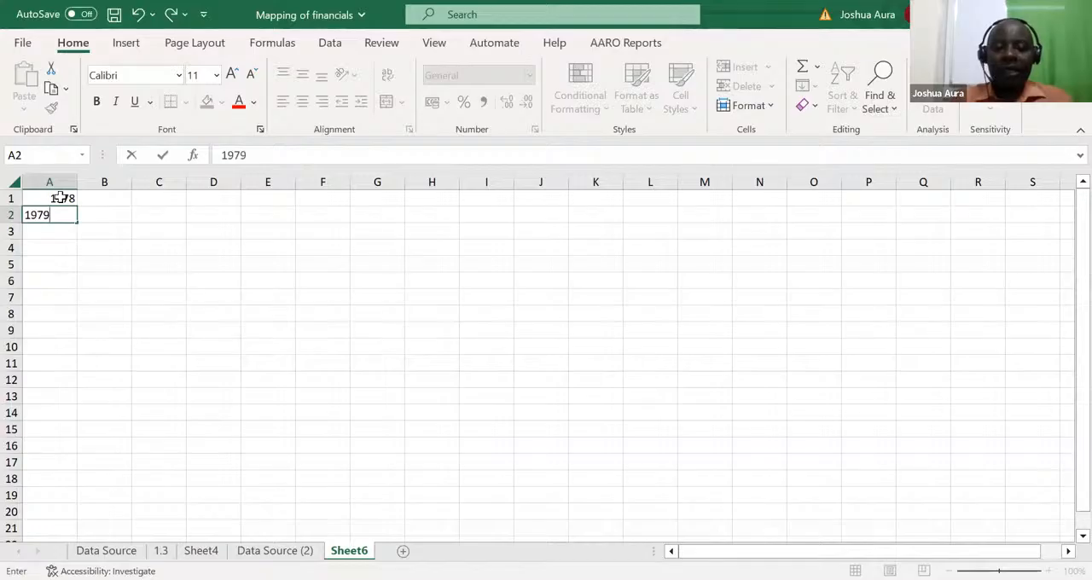
key("Return")
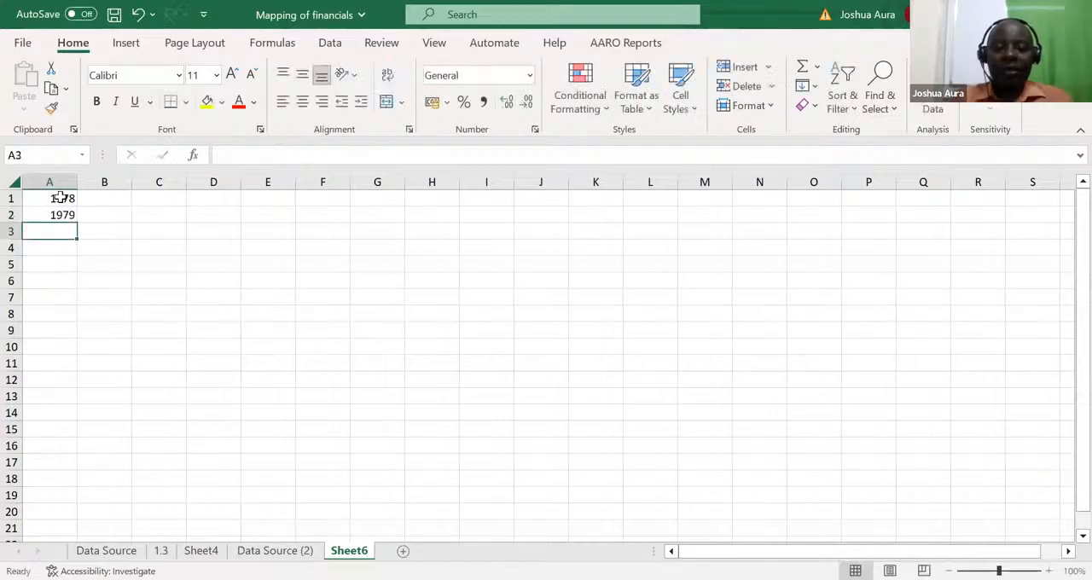
type("19")
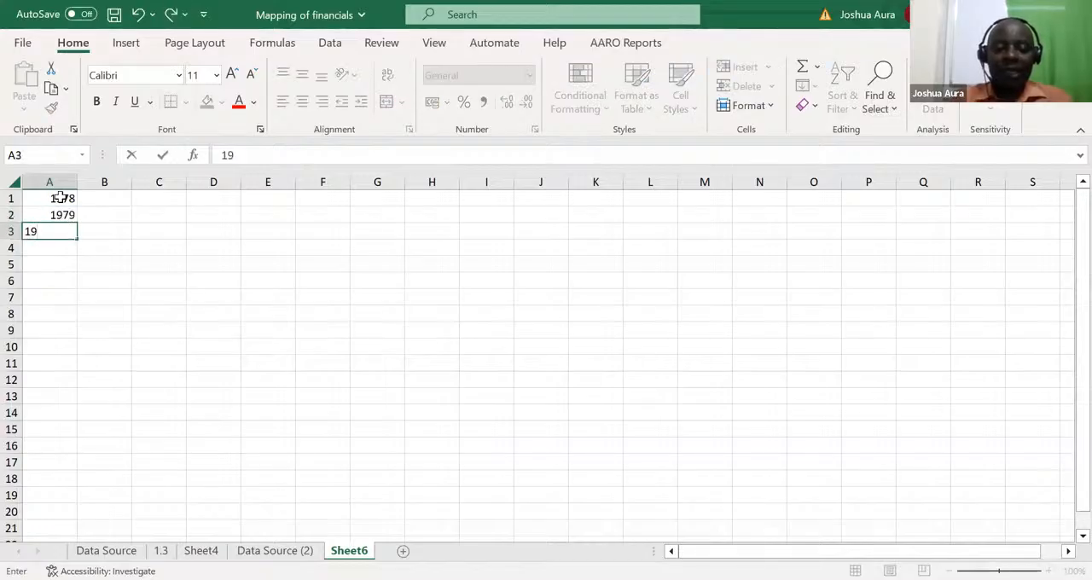
type("8")
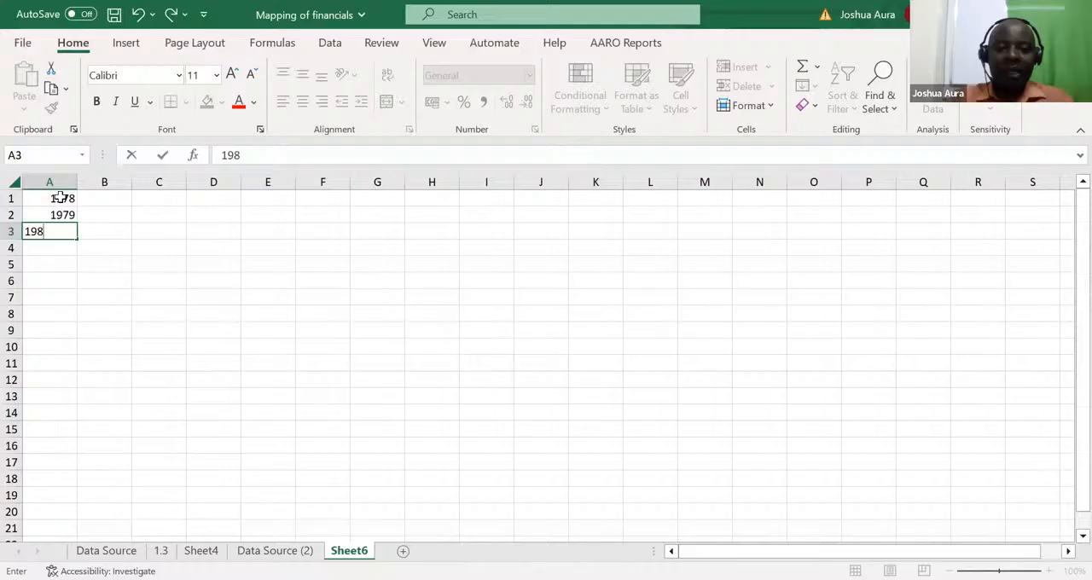
type("0")
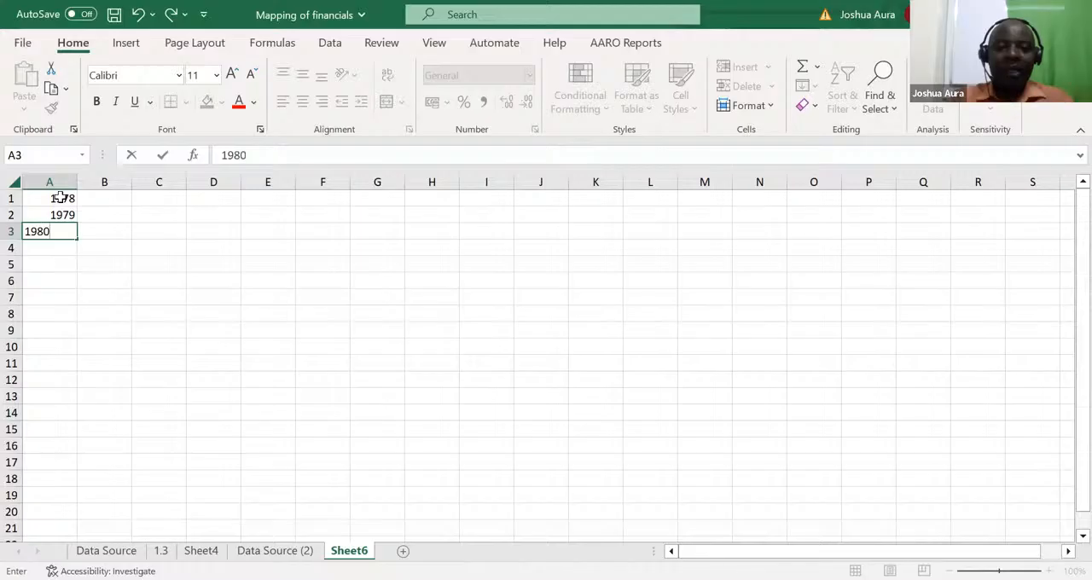
left_click(60, 311)
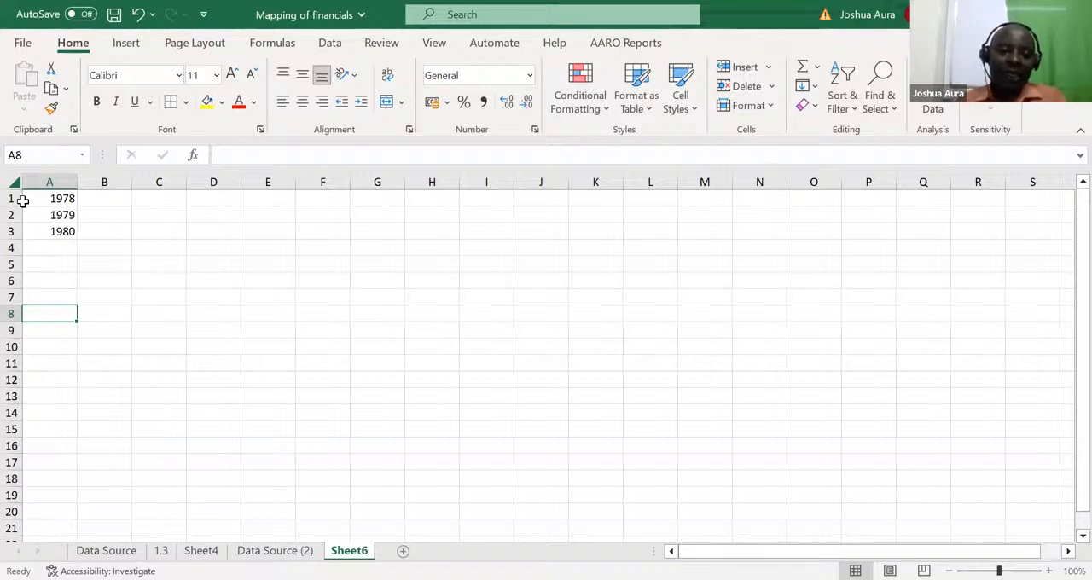
Step: Enter the sample text uio in I1 and oiu in I2, and clear the contents of column I
left_click(478, 199)
type("uio")
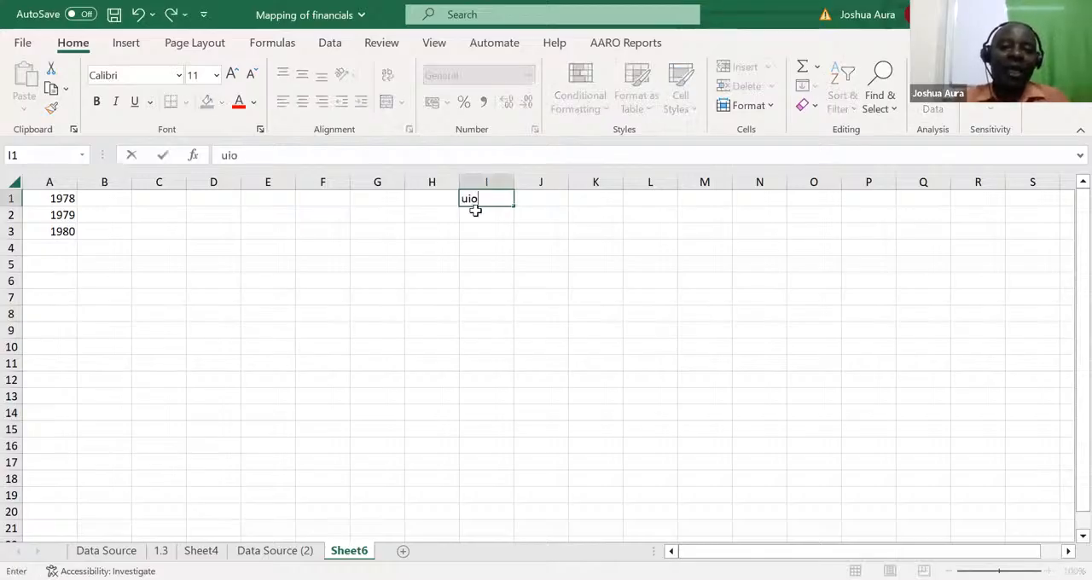
key("Return")
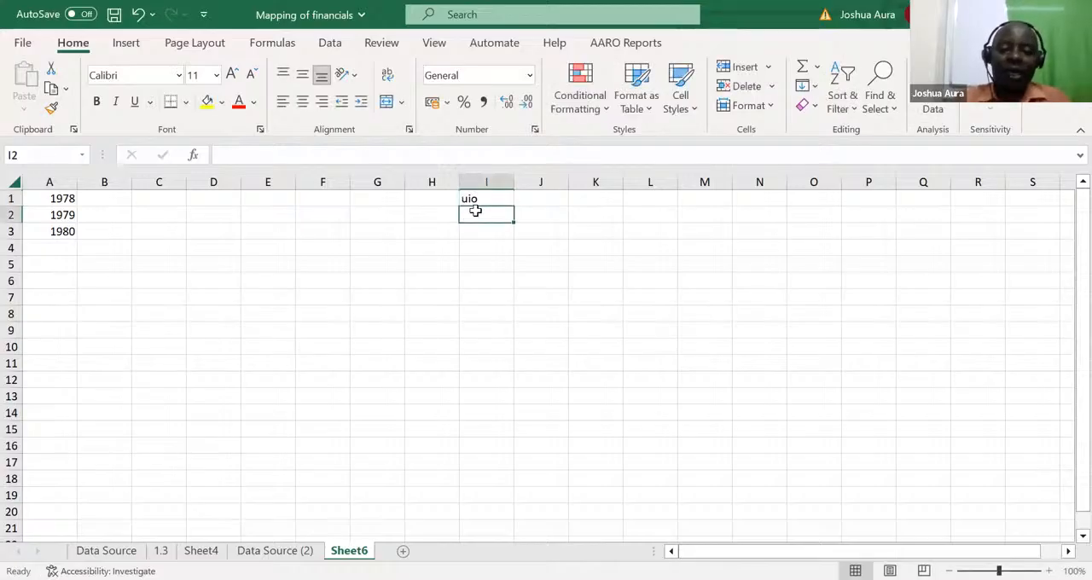
type("oiu")
key("Return")
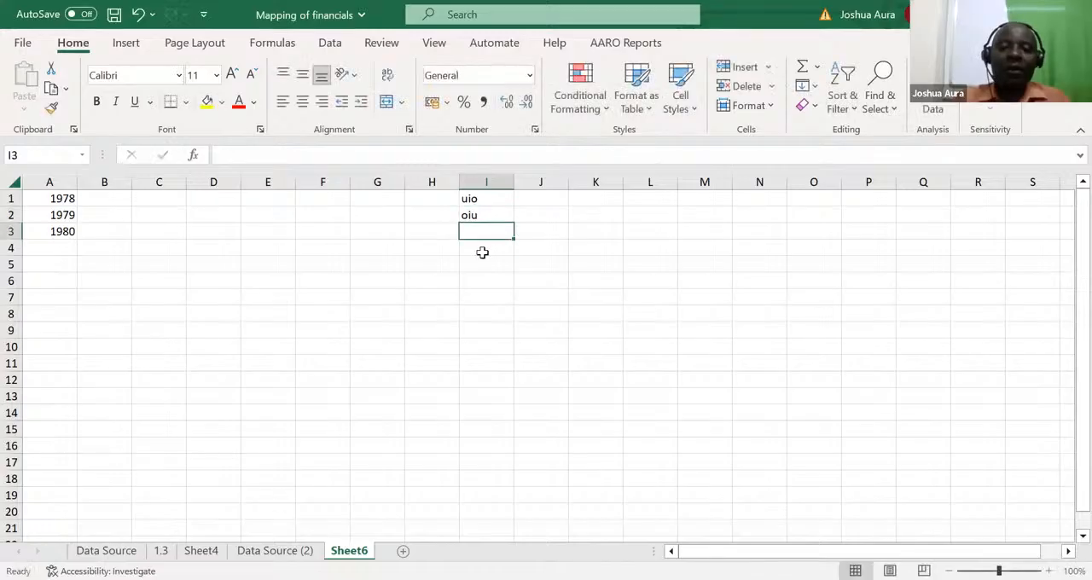
left_click(487, 180)
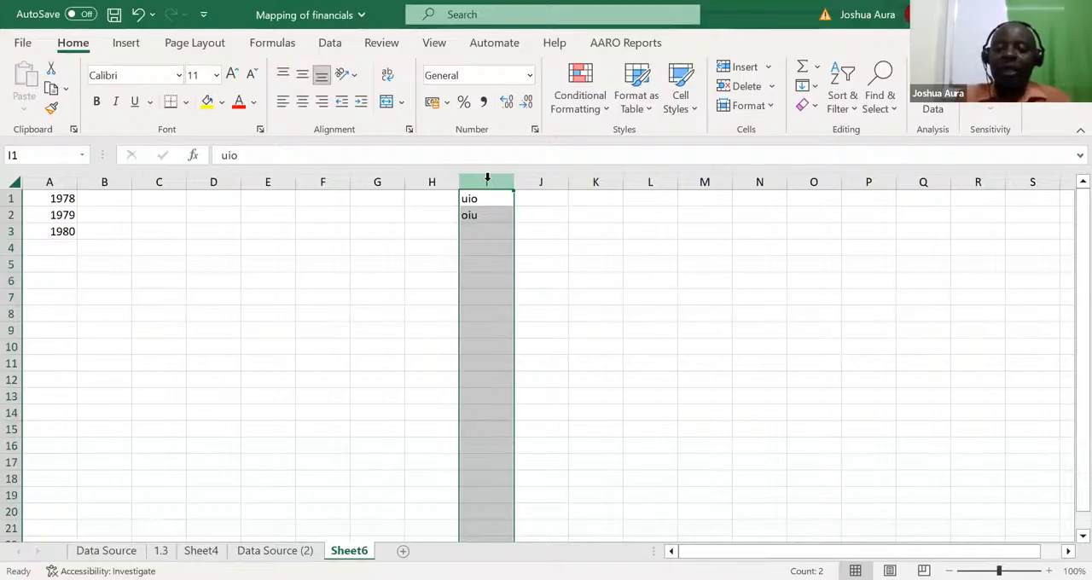
key("Delete")
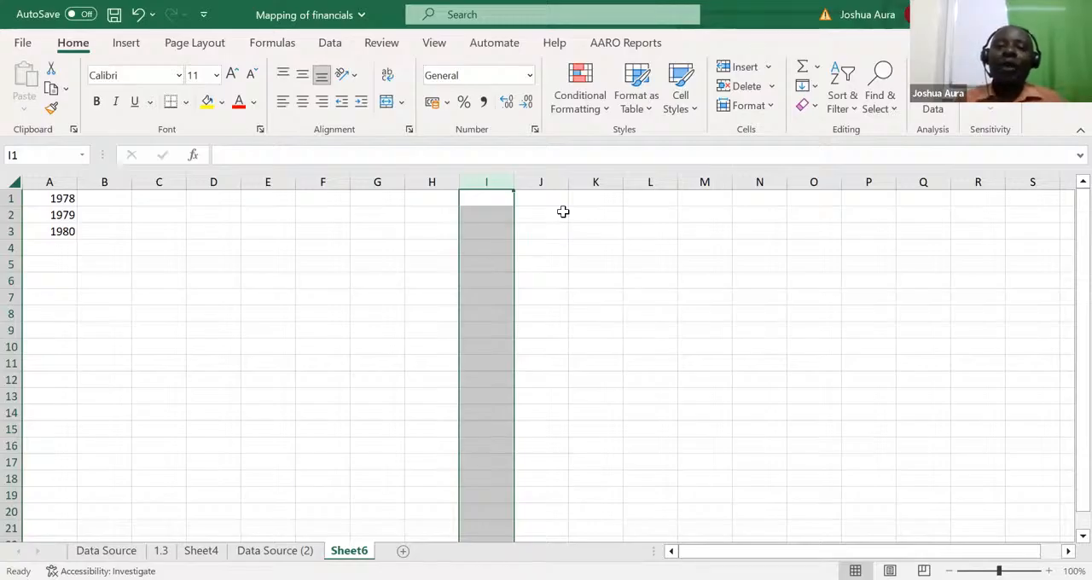
Step: Enter the sample text uio in both cells I2 and I3
left_click(492, 212)
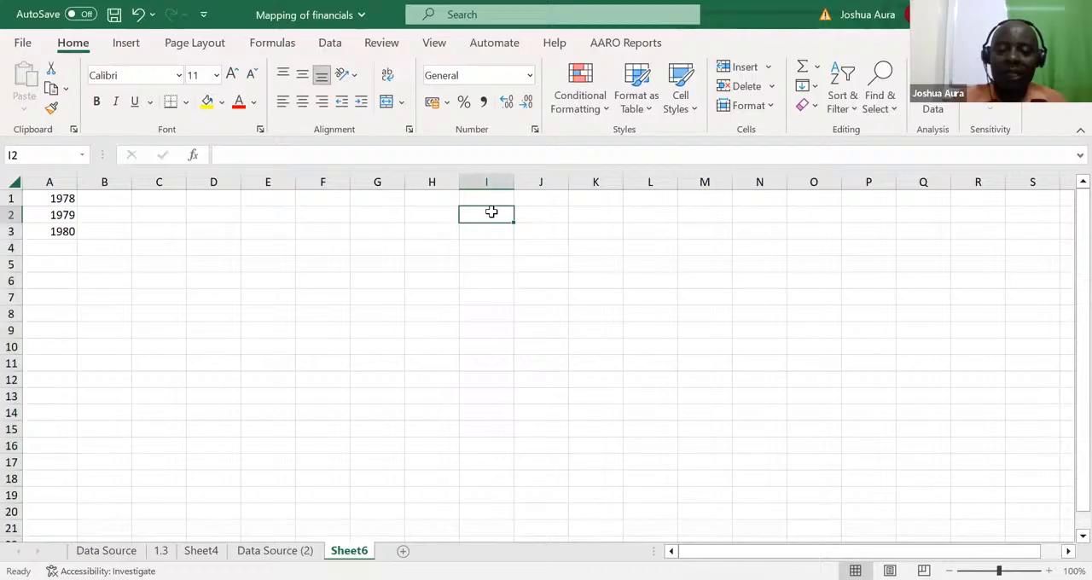
type("uio")
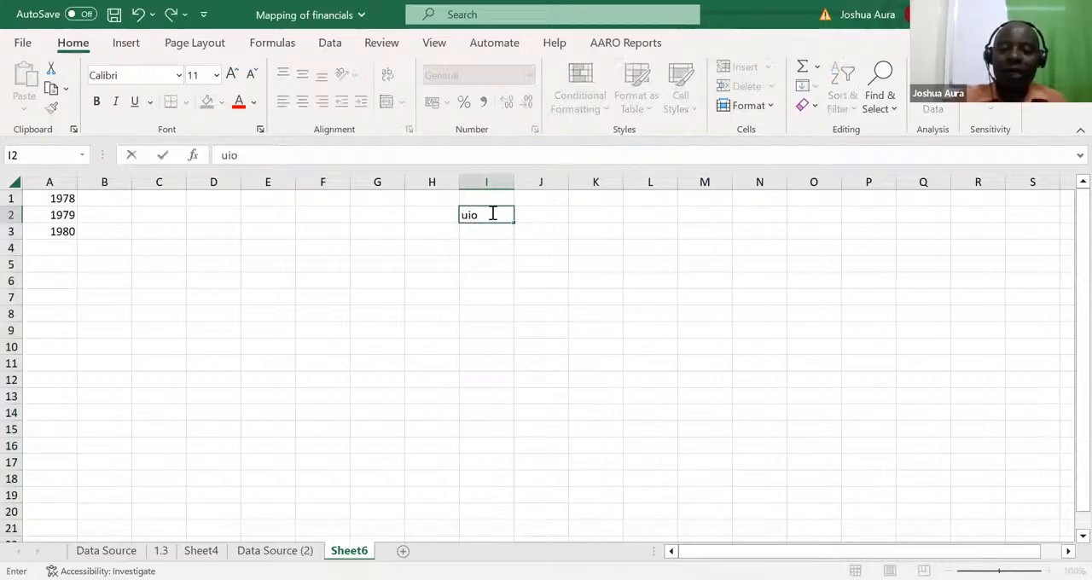
key("Return")
type("uio")
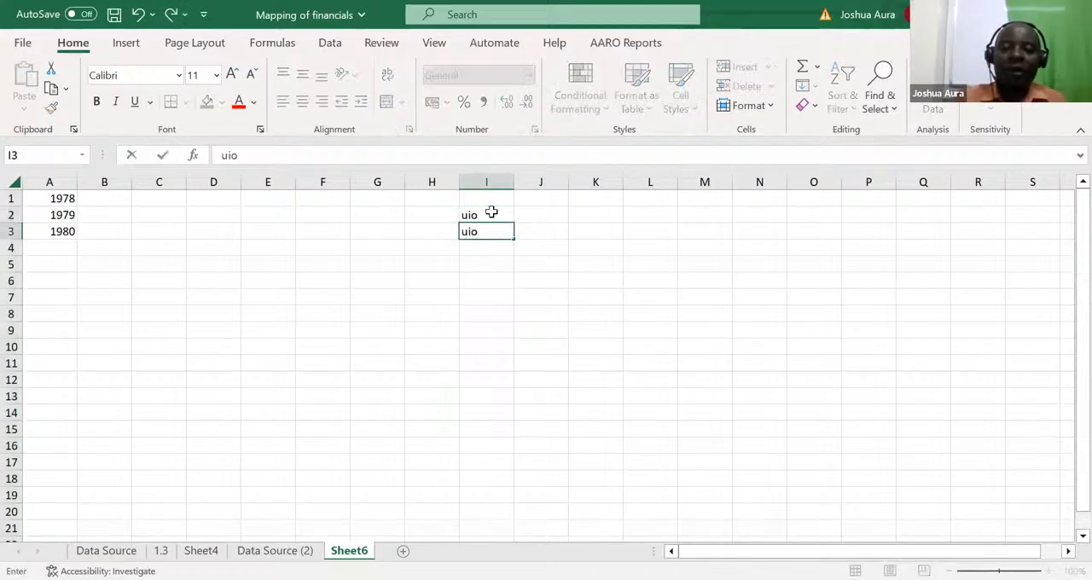
Step: Enter klj in J2 and jkl in J3, and insert a blank column before column J
left_click(535, 212)
type("klj")
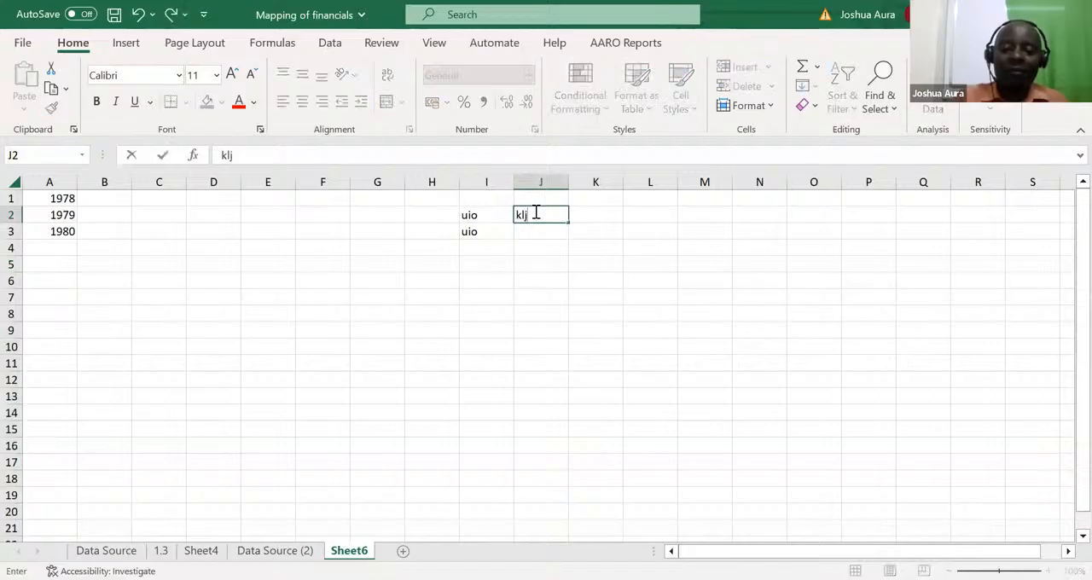
key("Return")
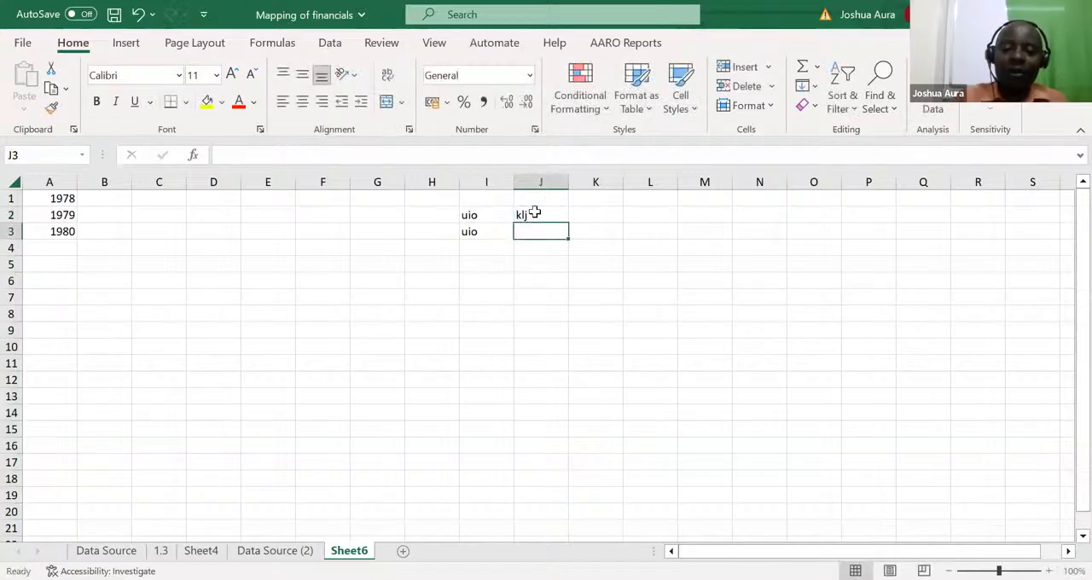
type("jkl")
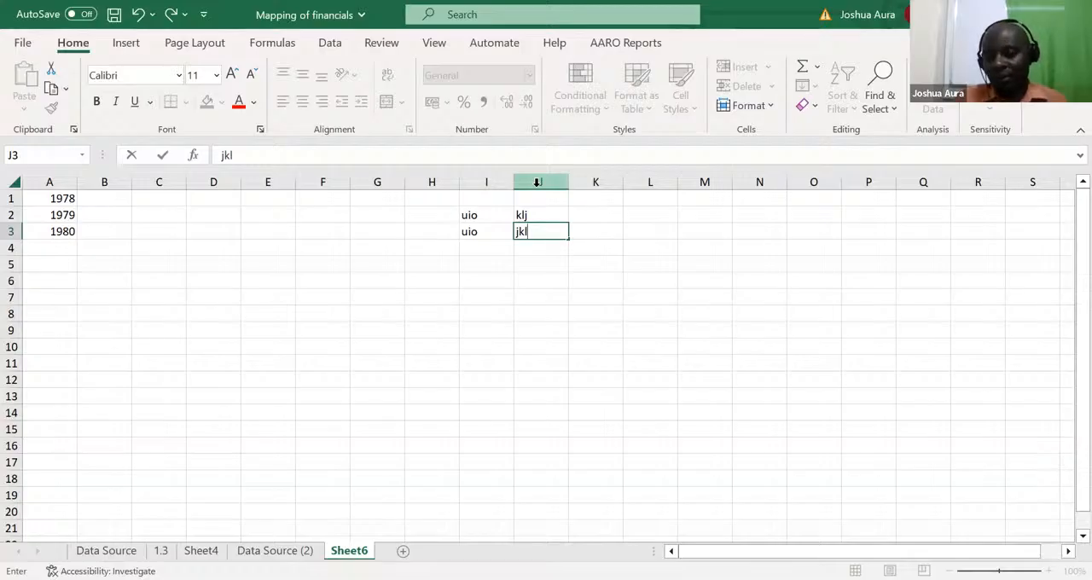
left_click(538, 182)
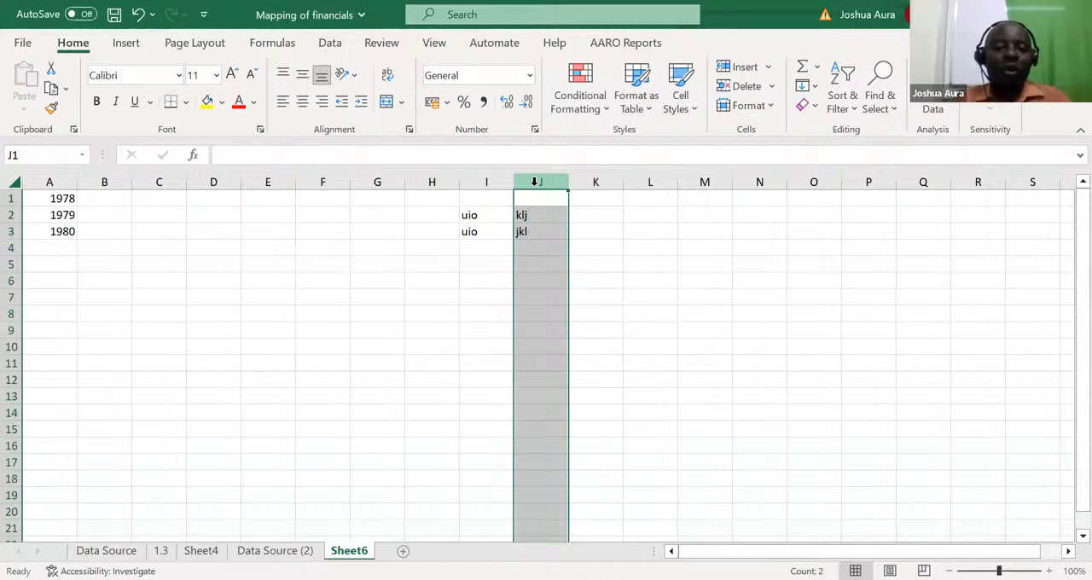
key("ctrl+shift+equal")
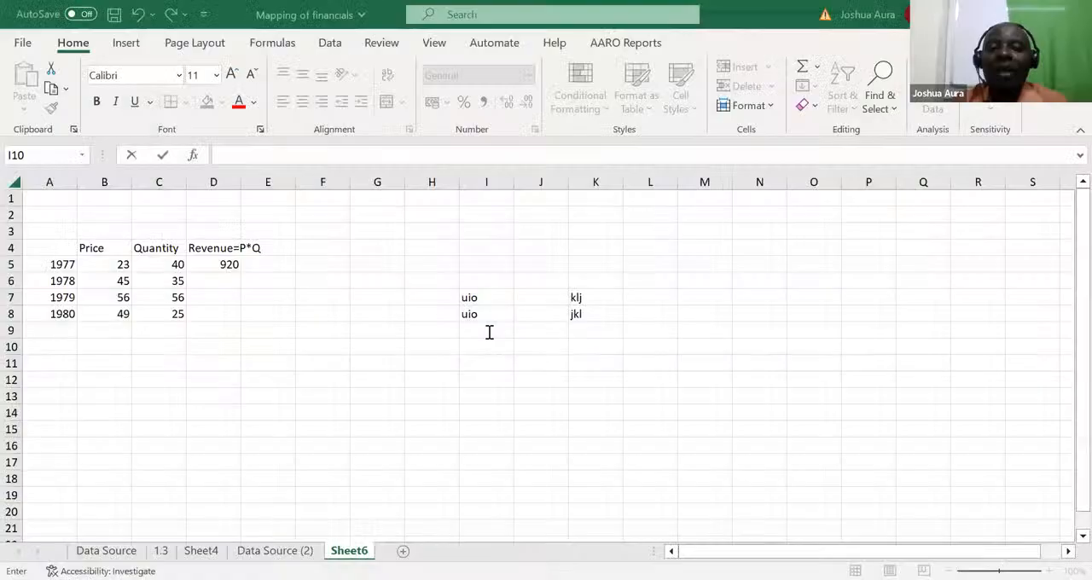
Step: Re-enter the 1977 revenue in D5 as price times quantity with the formula =B5*C5
left_click(232, 266)
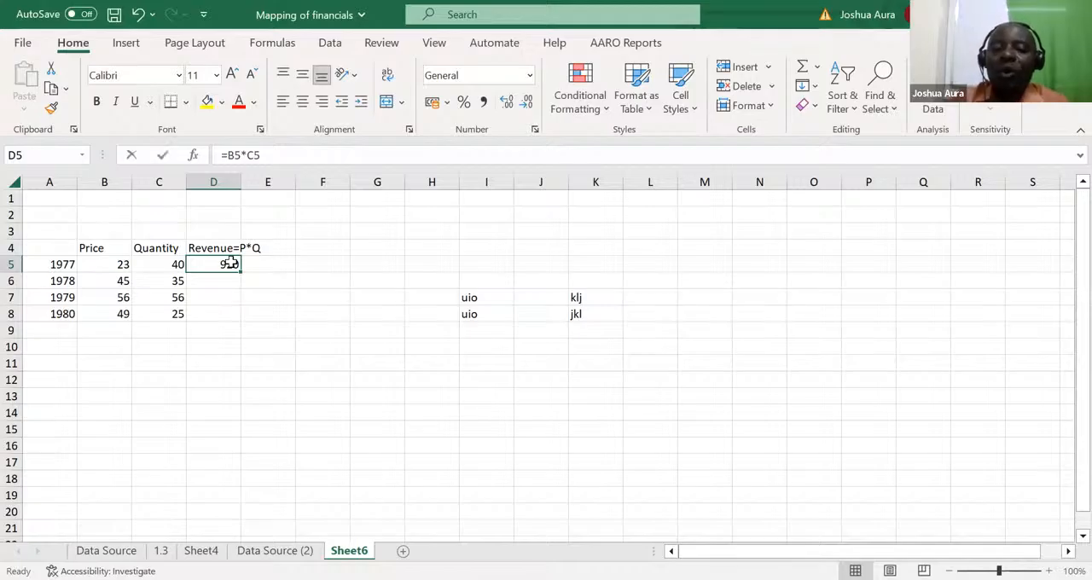
type("=")
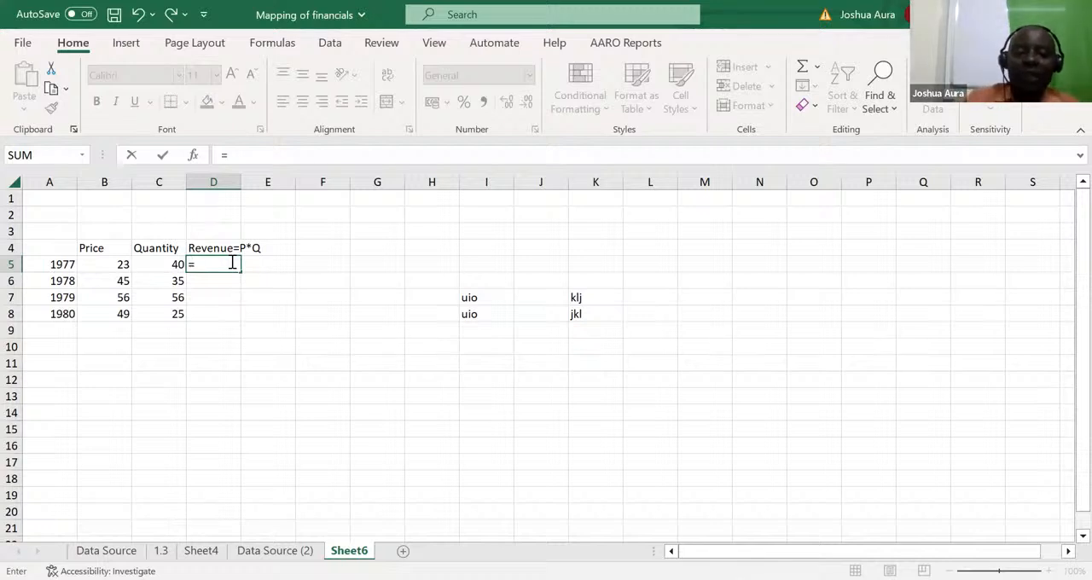
left_click(116, 265)
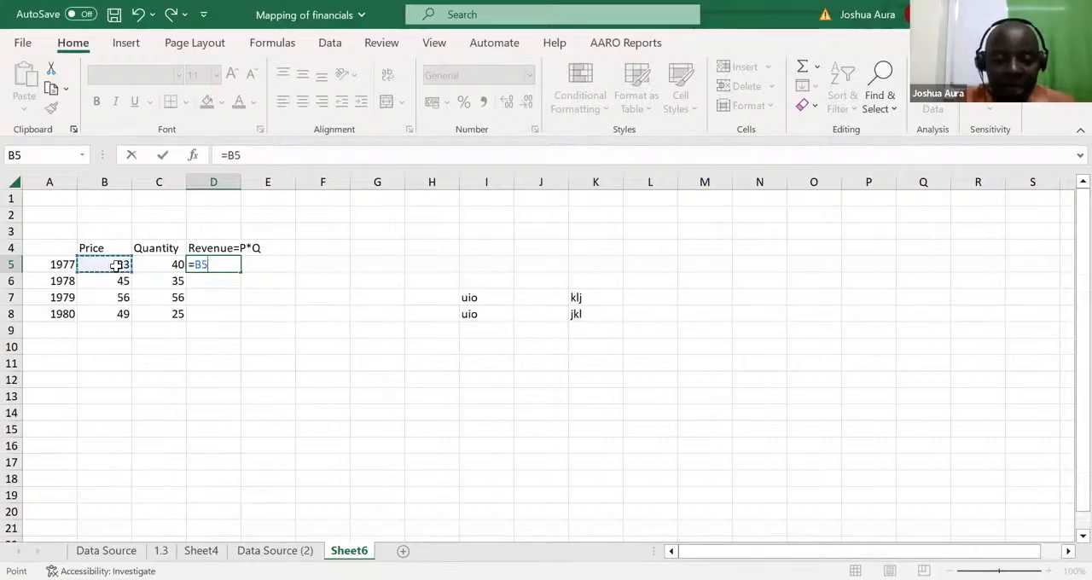
type("*")
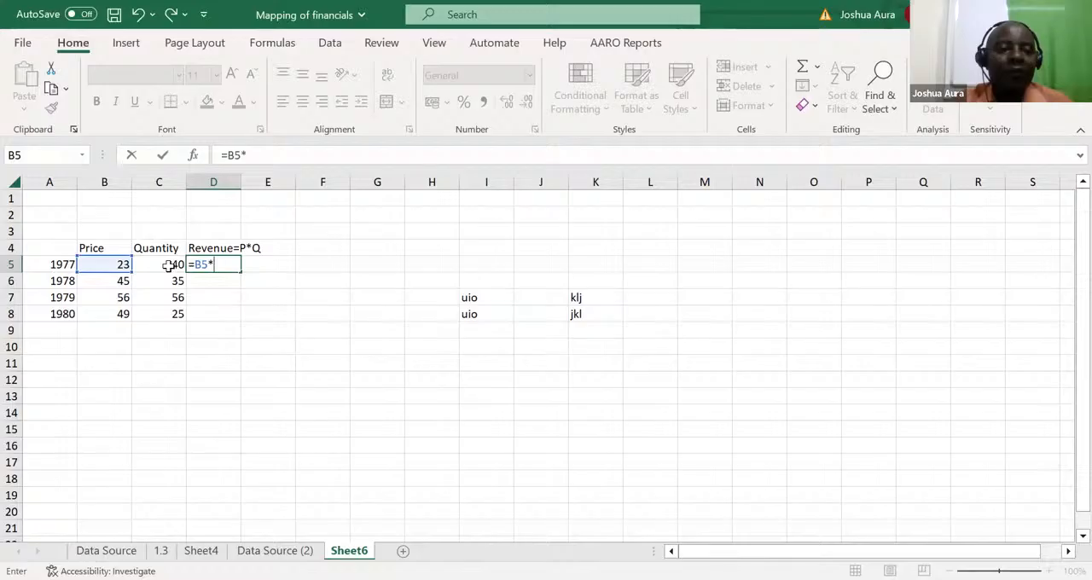
left_click(171, 266)
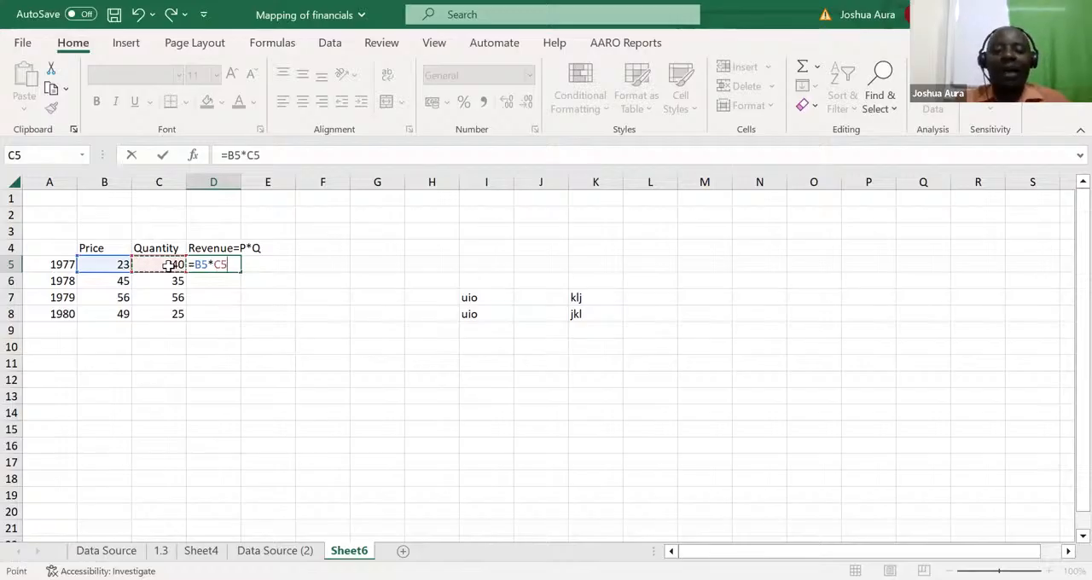
key("Return")
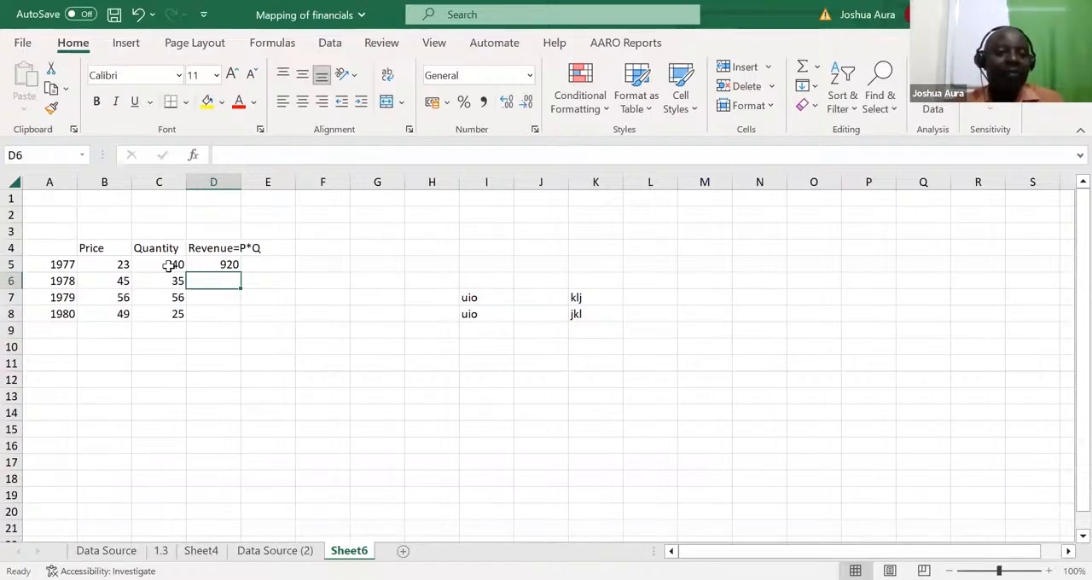
Step: Examine which cells the 1977 revenue formula in D5 refers to, keeping D5 selected
left_click(228, 264)
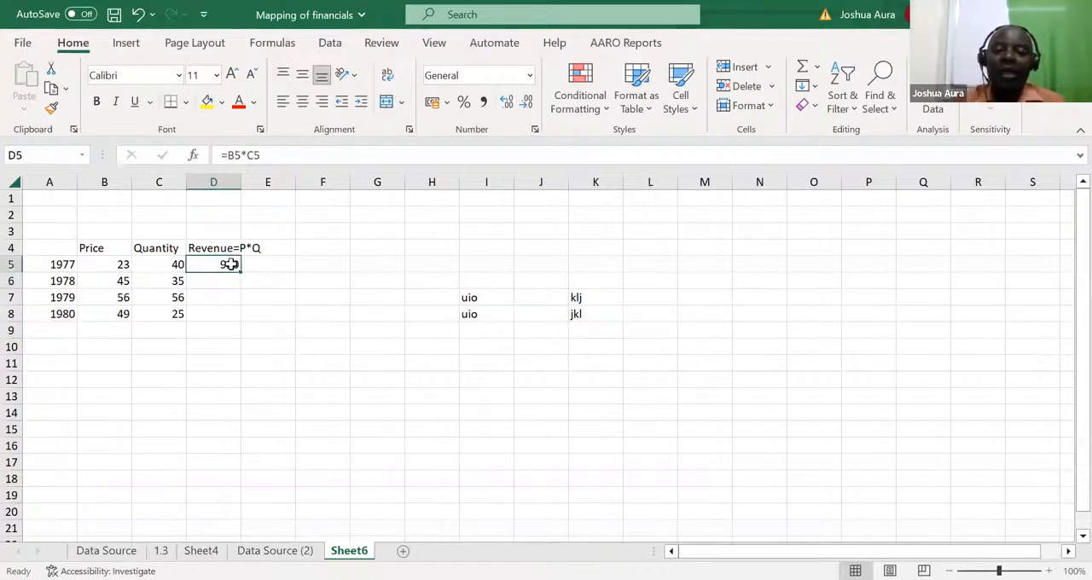
double_click(230, 265)
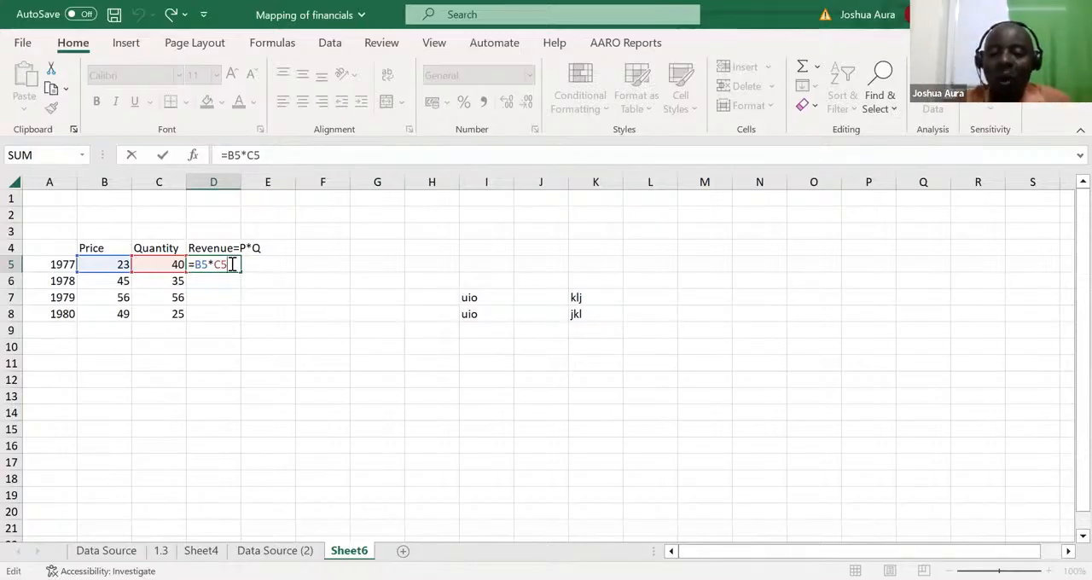
key("ctrl+Return")
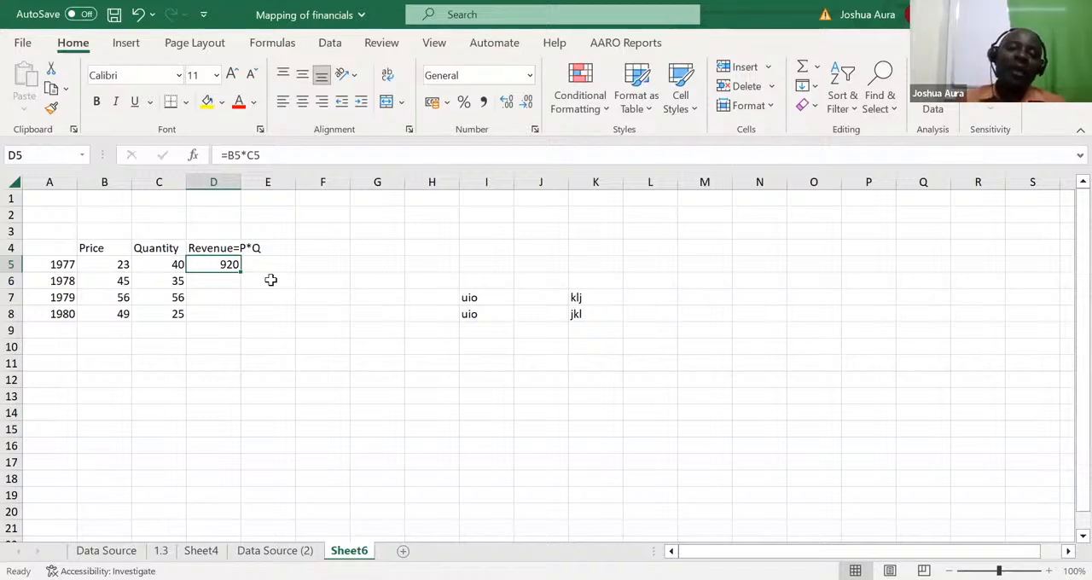
Step: Calculate the 1978 revenue in D6 with the formula =B6*C6, keeping D6 selected
left_click(210, 282)
type("=")
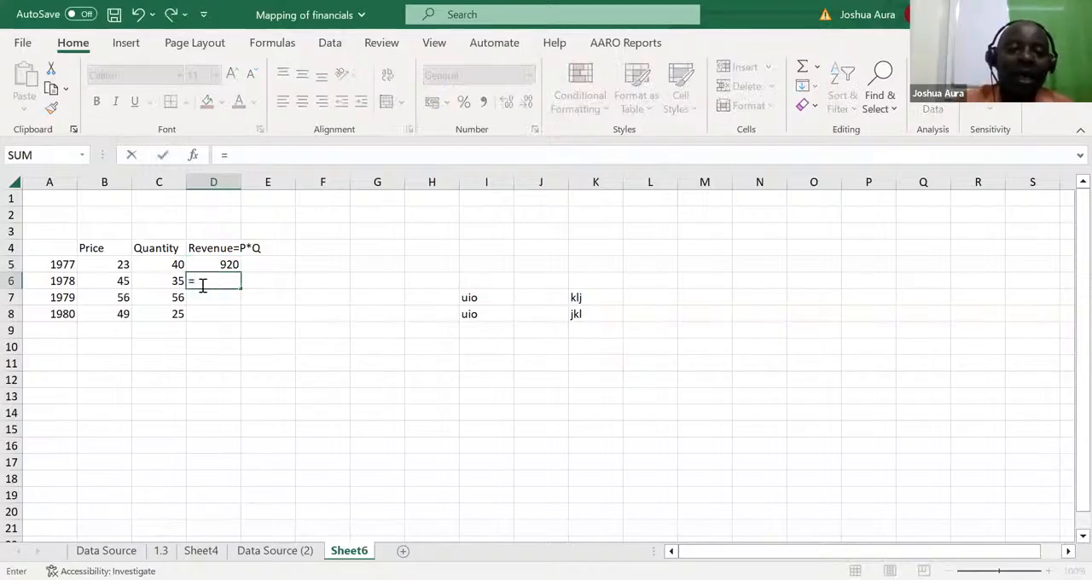
left_click(122, 282)
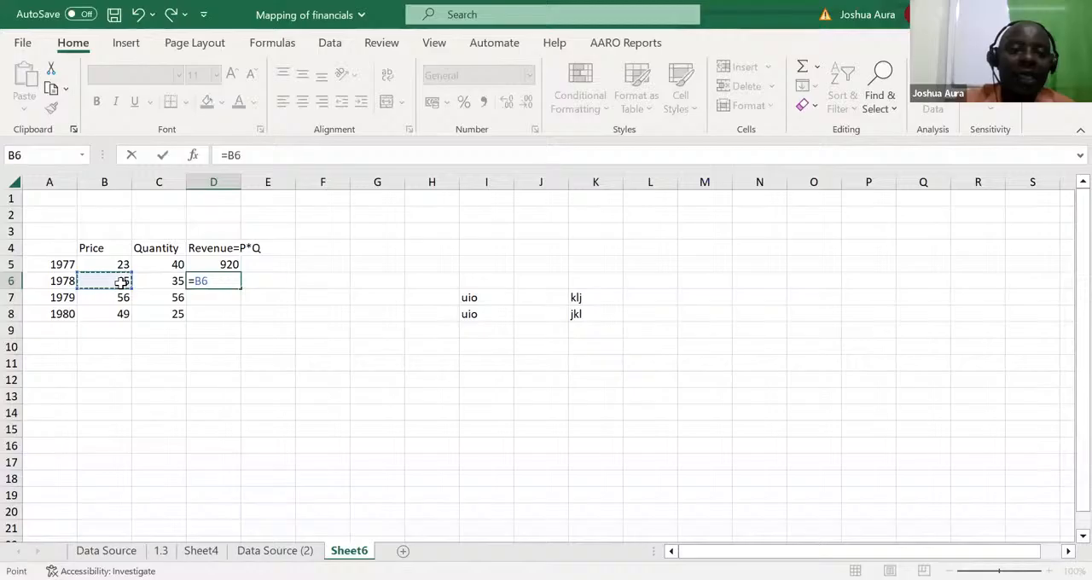
type("*")
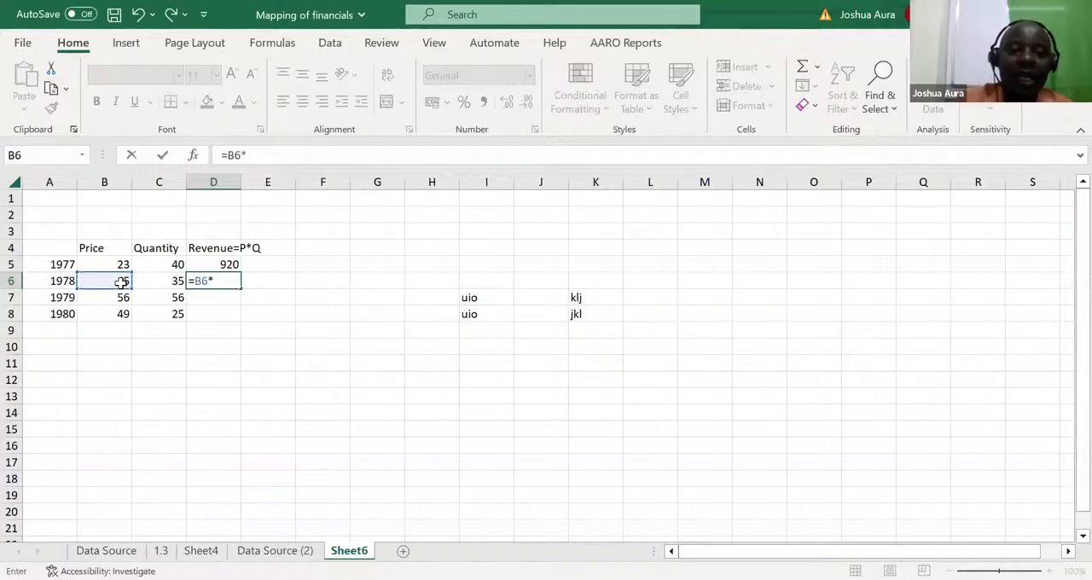
left_click(174, 281)
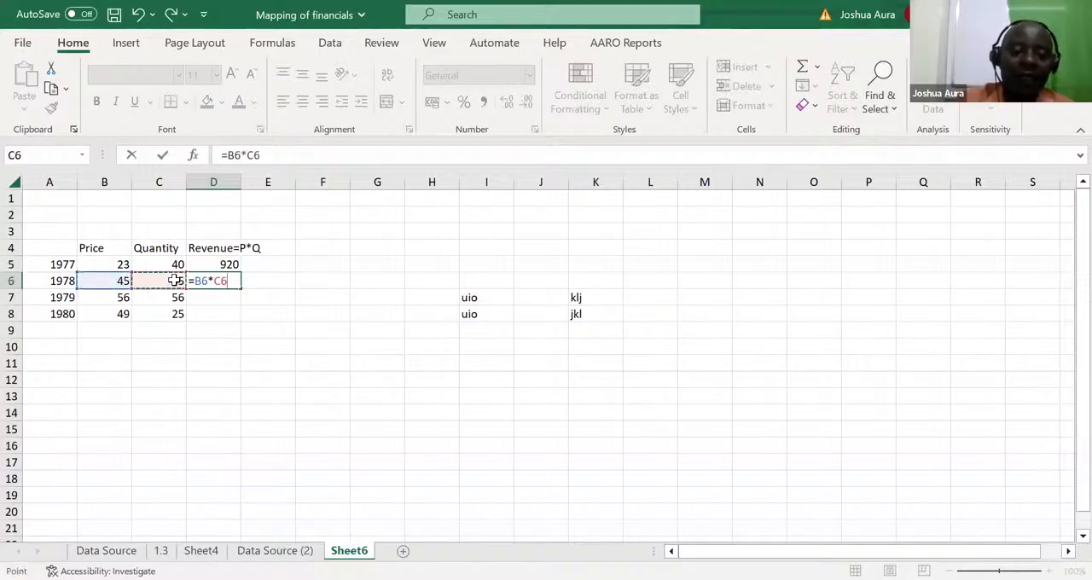
key("ctrl+Return")
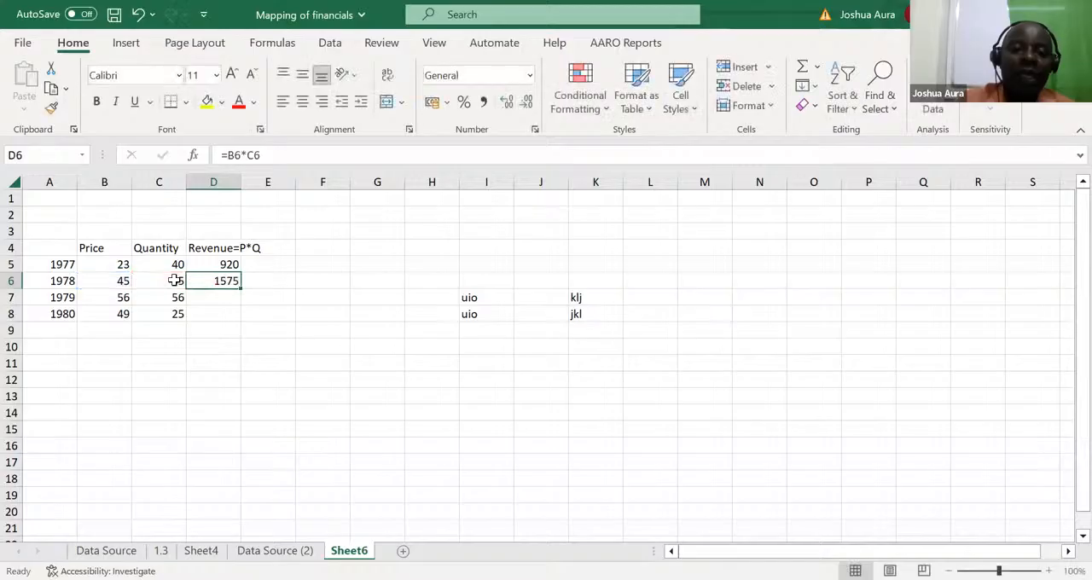
Step: Undo the 1978 revenue entry in D6 and fill the D5 price-times-quantity formula down through D8
left_click(225, 264)
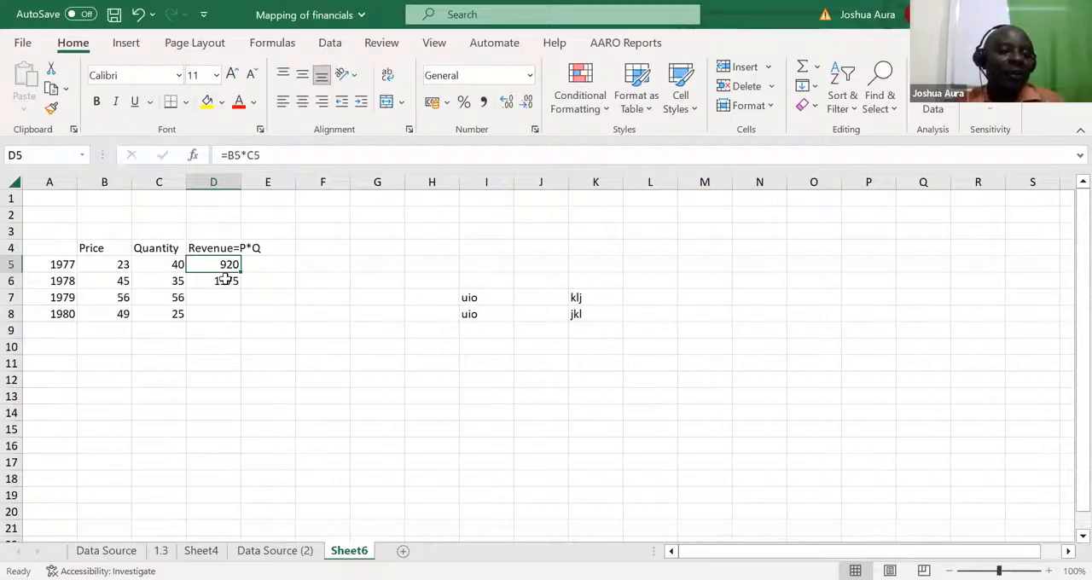
left_click(225, 280)
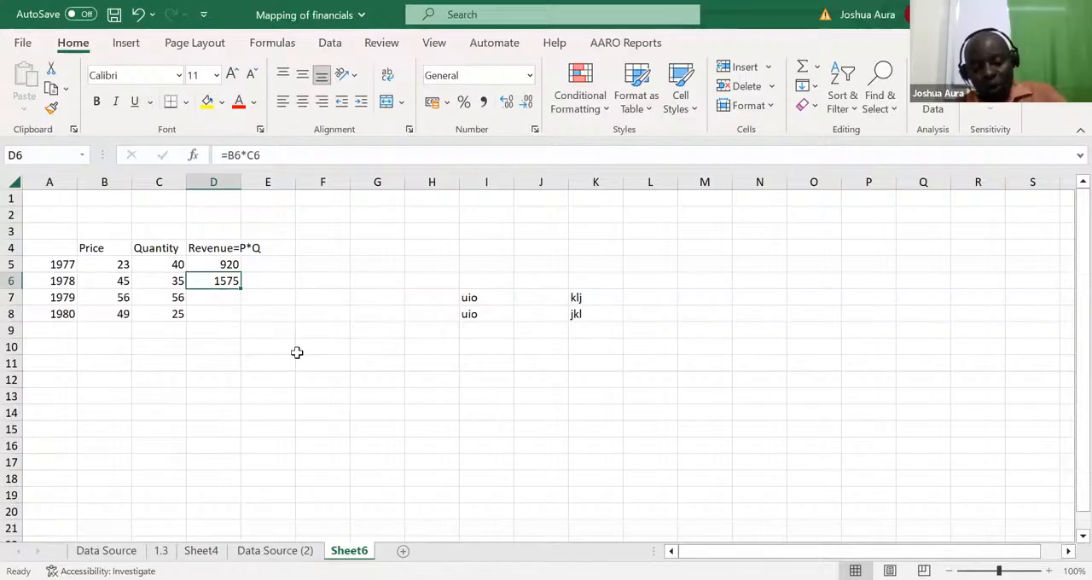
key("ctrl+z")
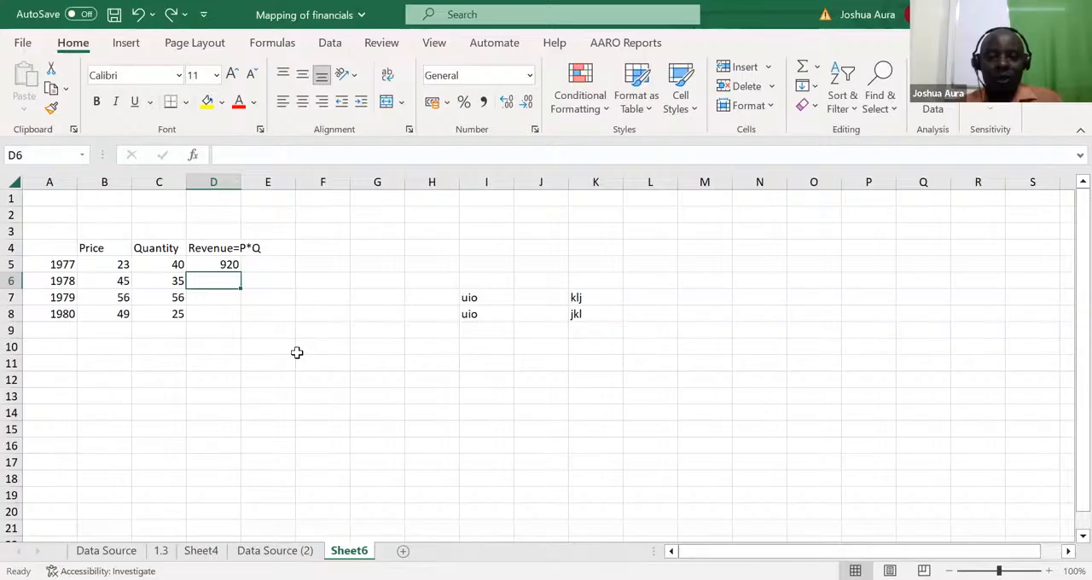
left_click(224, 265)
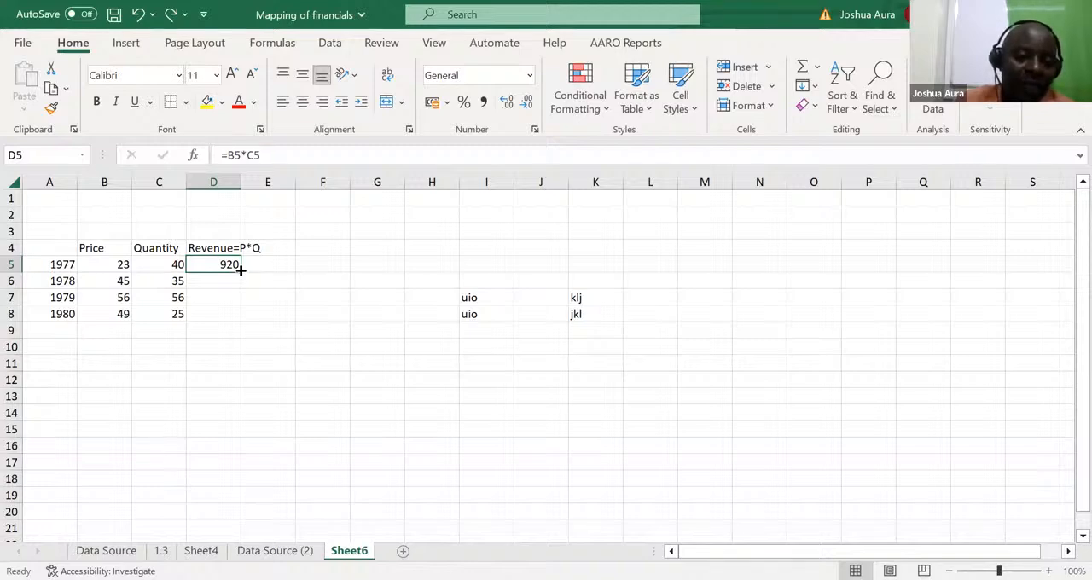
left_click_drag(240, 270, 243, 322)
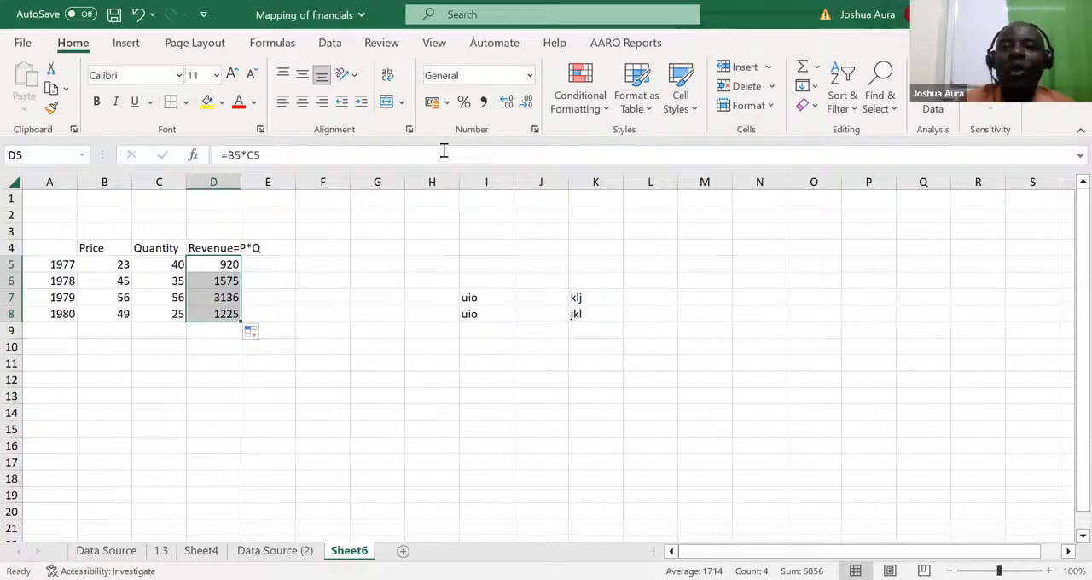
key("alt+Tab")
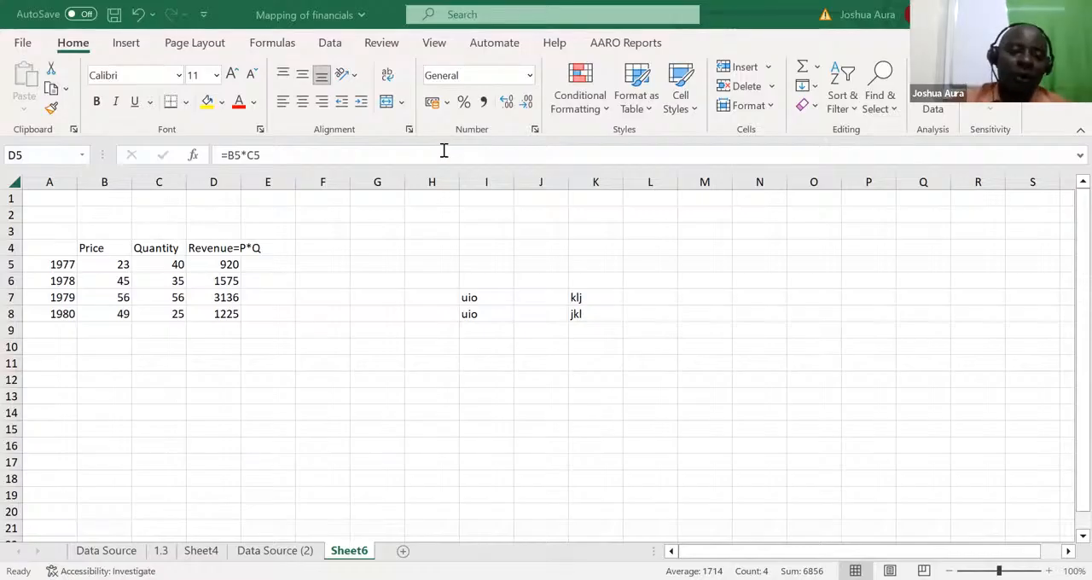
Step: Total the 1977 to 1980 revenues in D9 with the formula =SUM(D5:D8), keeping D9 selected
left_click(213, 330)
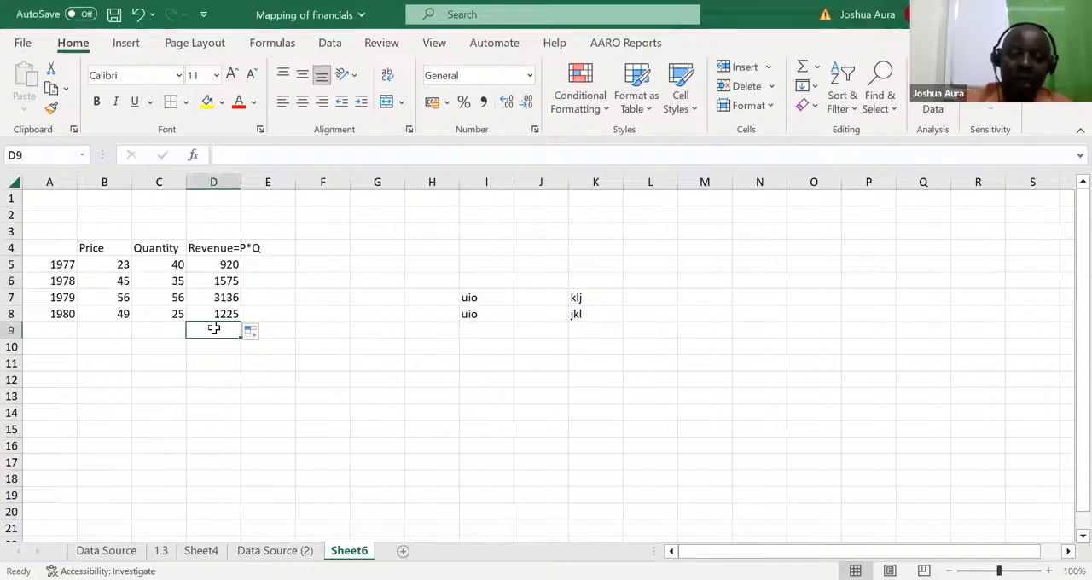
type("=")
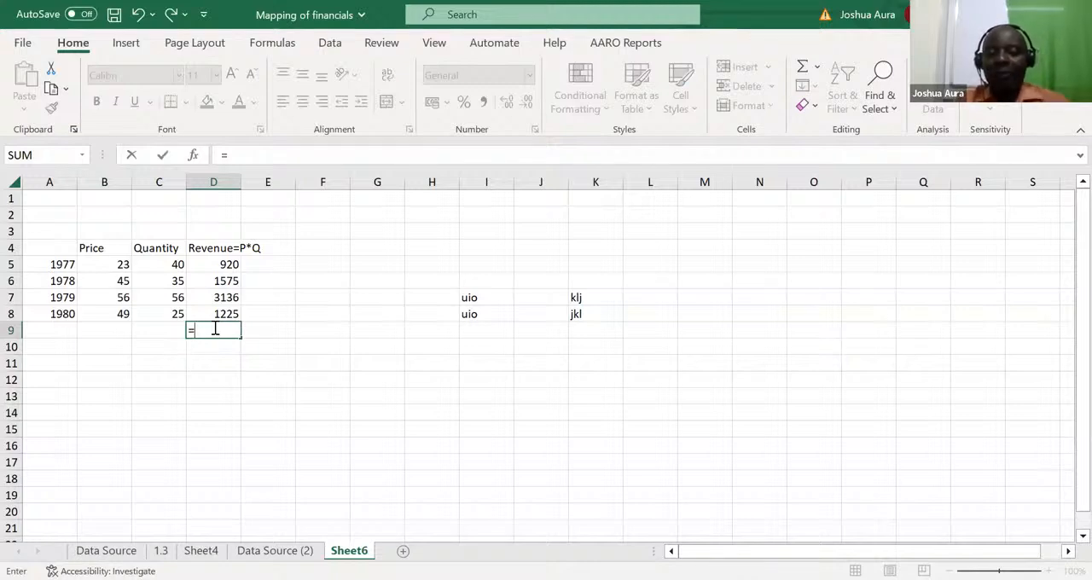
type("sum")
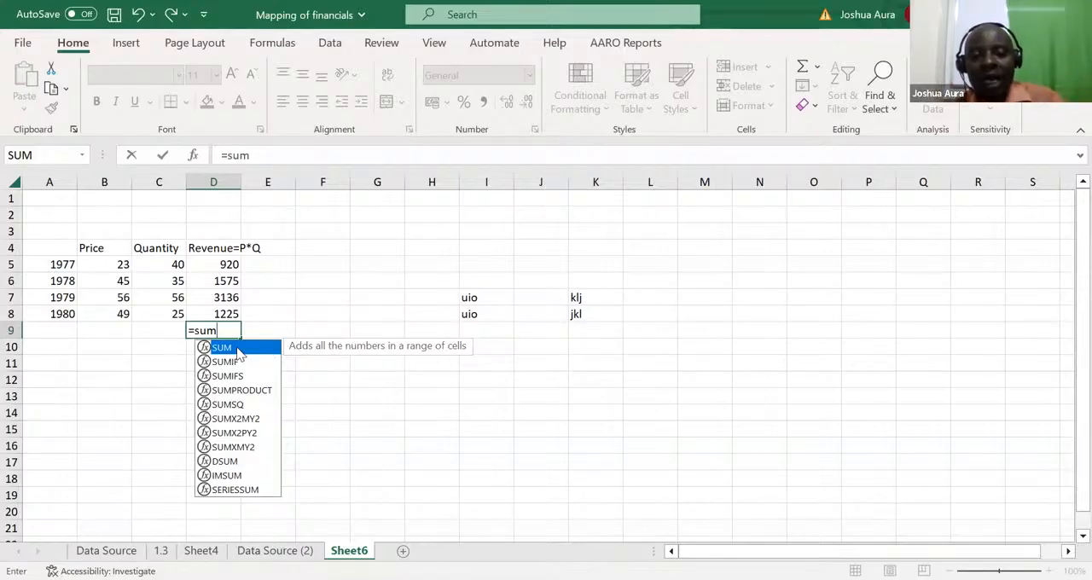
double_click(238, 349)
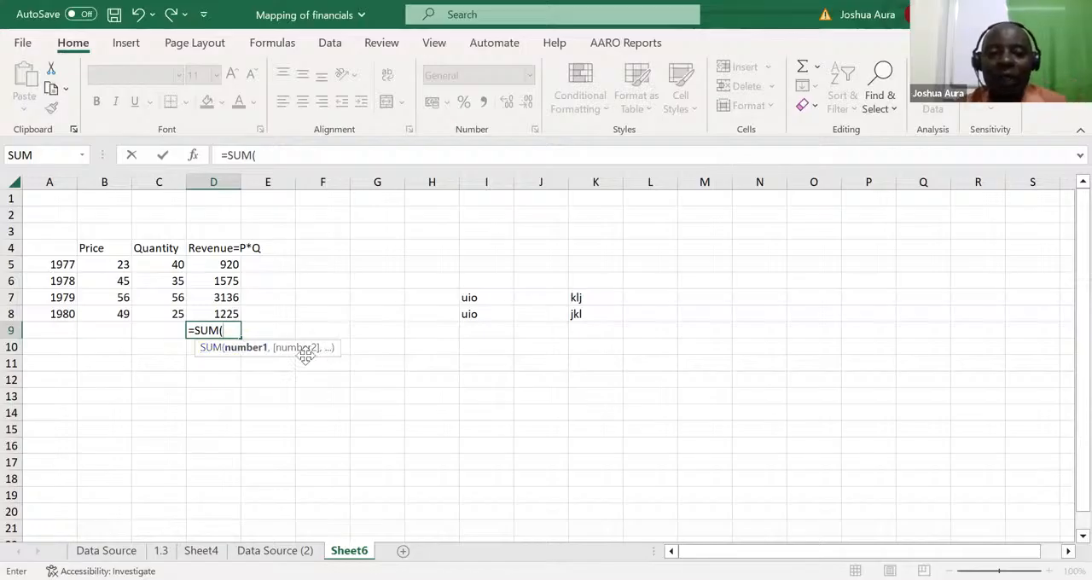
left_click(223, 265)
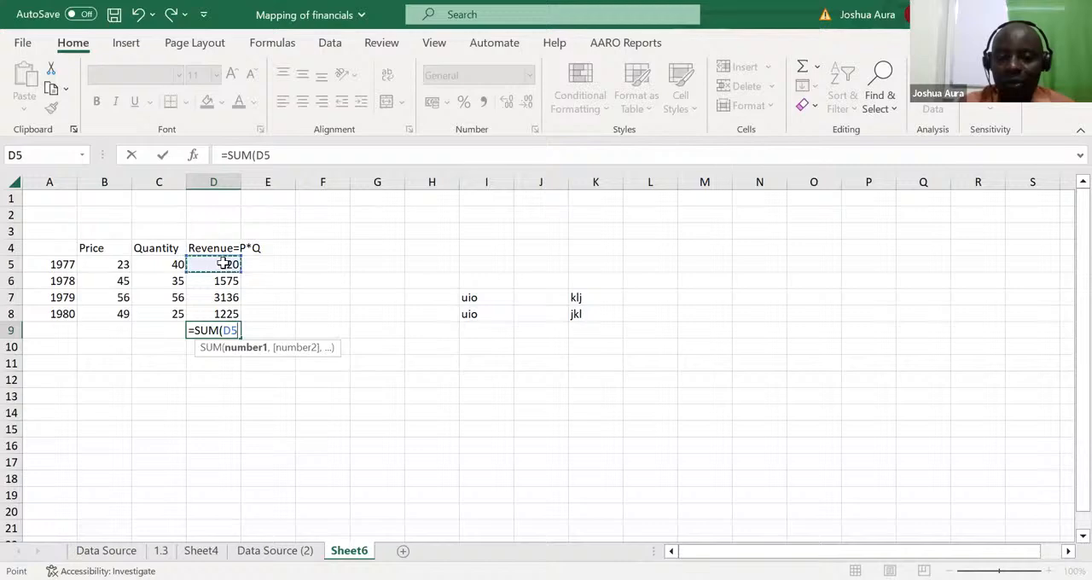
left_click_drag(222, 264, 224, 309)
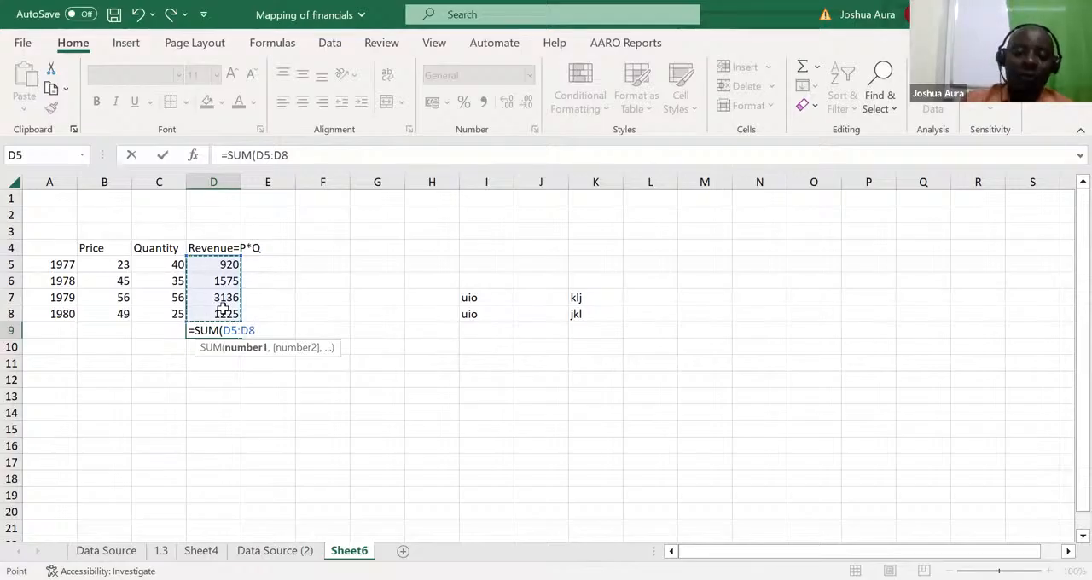
key("ctrl+Return")
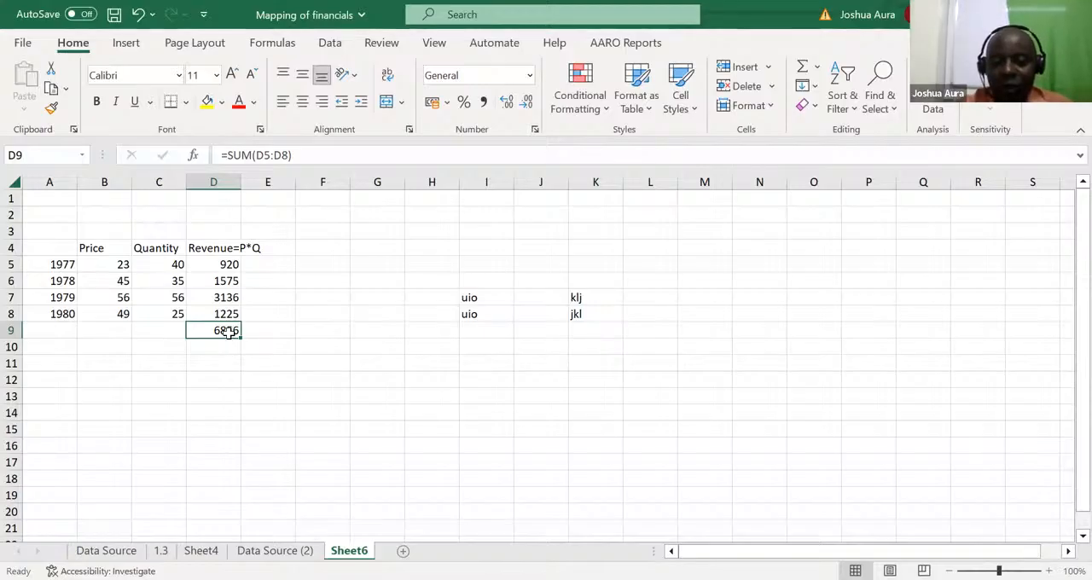
Step: Clear D9 and re-enter the revenue total with the suggested SUM function over D5:D8
key("Delete")
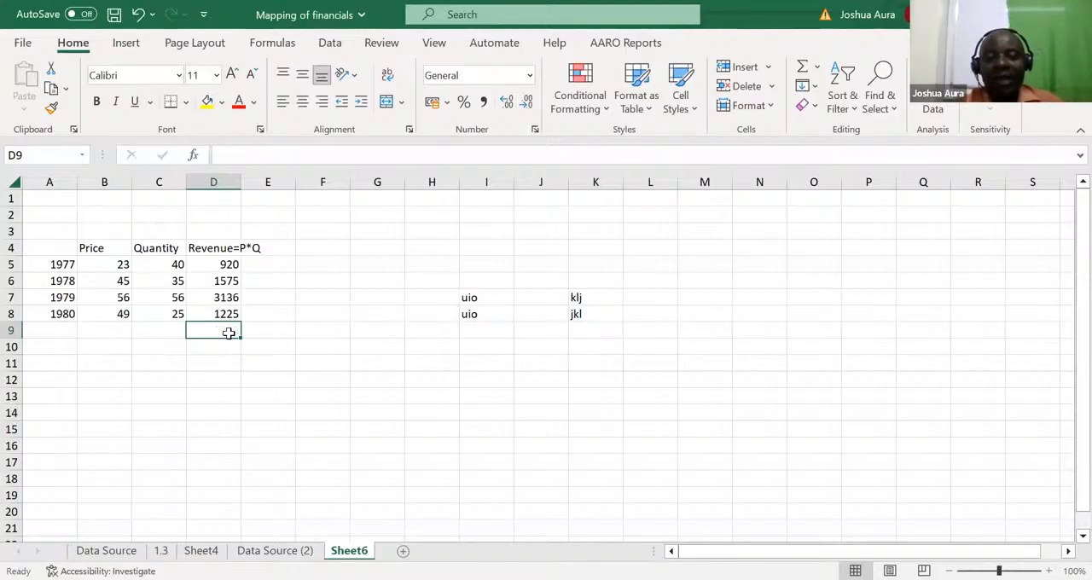
type("=s")
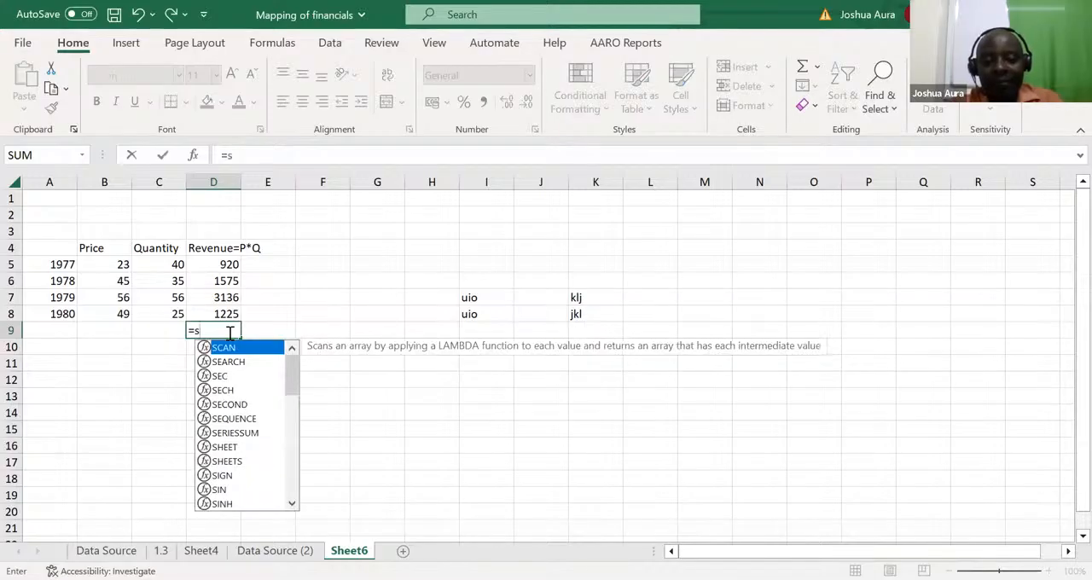
type("um")
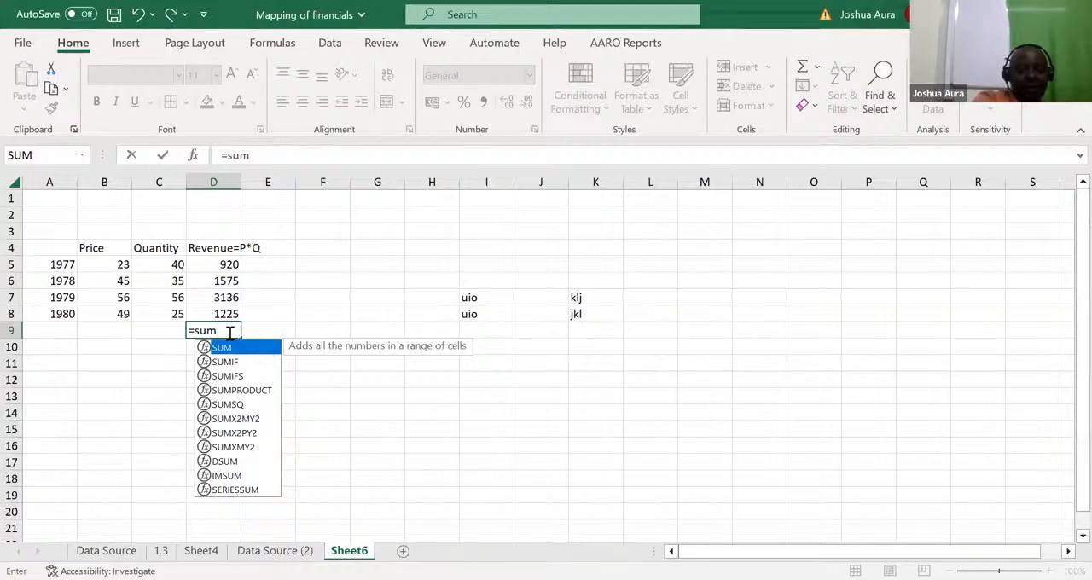
key("Tab")
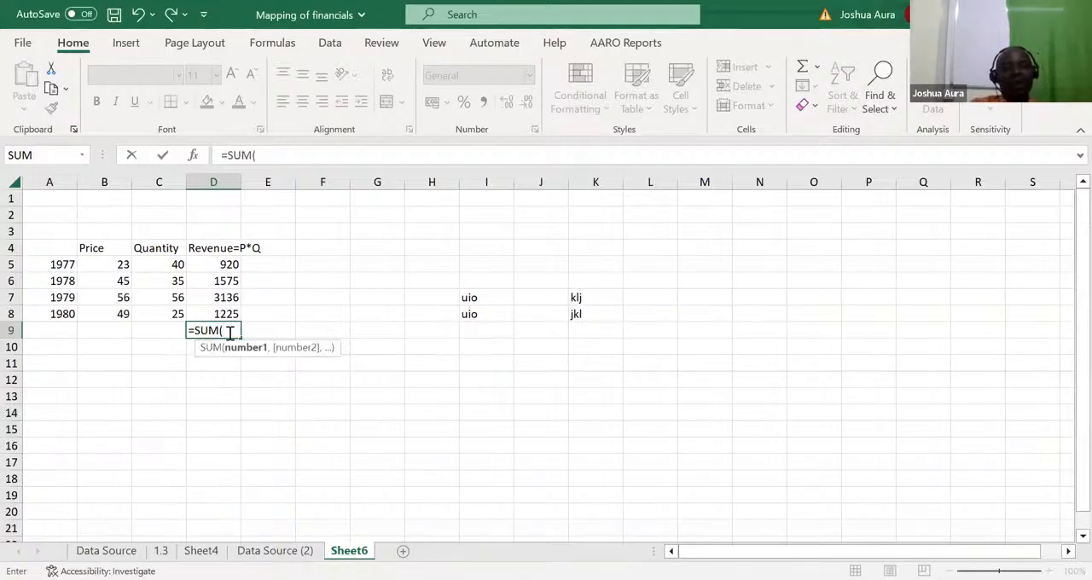
left_click(224, 261)
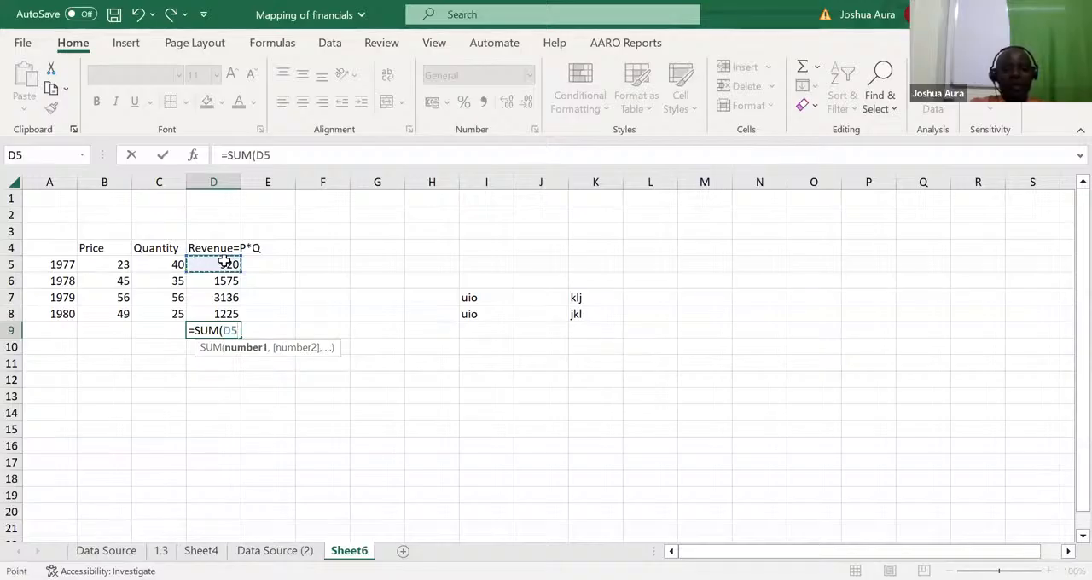
left_click_drag(226, 284, 229, 310)
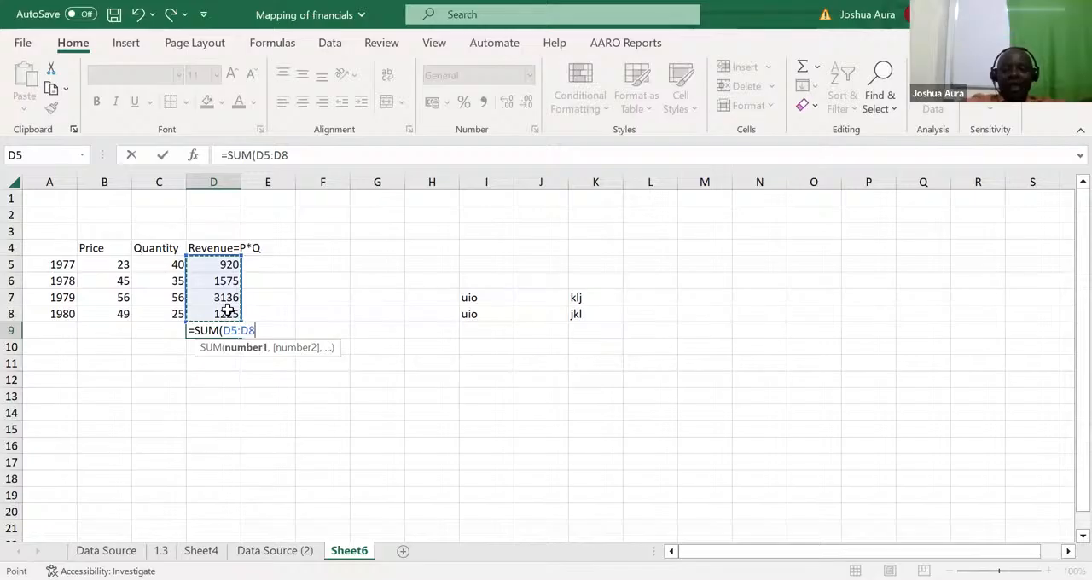
key("Return")
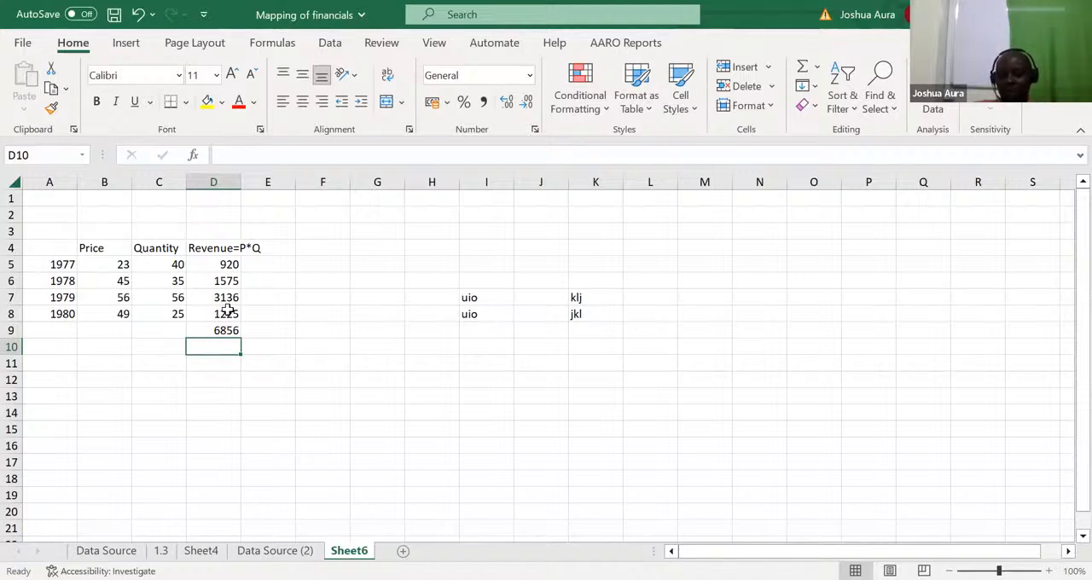
Step: Clear the revenue total in D9 and rebuild it with AutoSum over D5:D8, keeping D9 selected
left_click(227, 330)
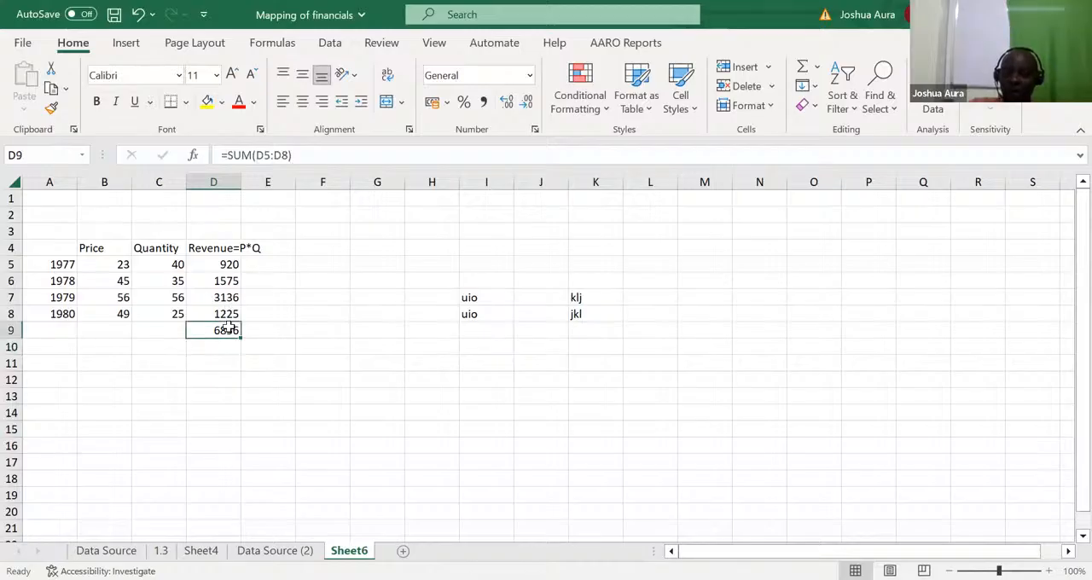
key("Delete")
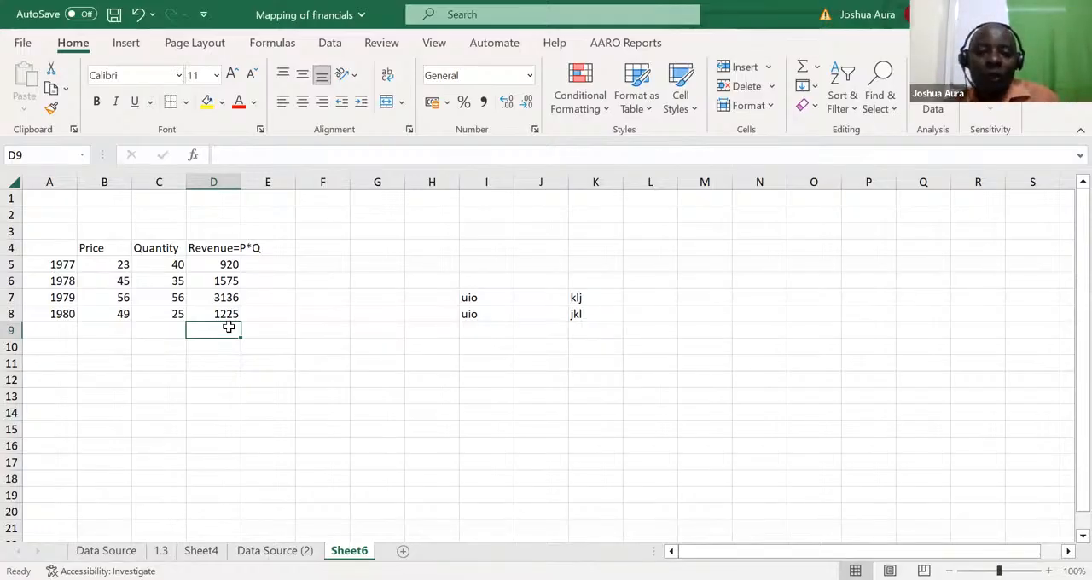
left_click(290, 368)
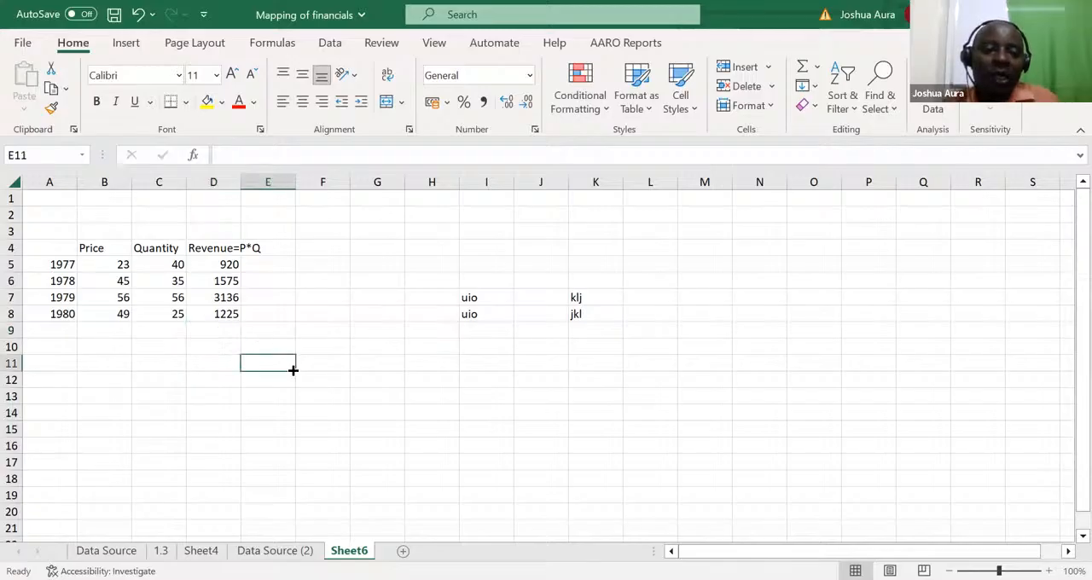
left_click(219, 331)
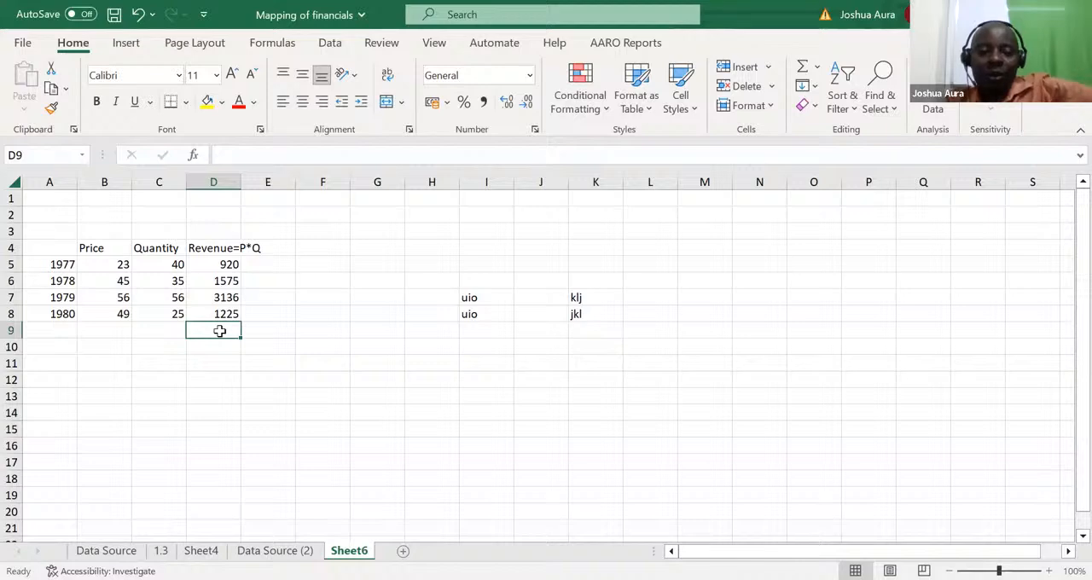
double_click(219, 332)
key("alt+equal")
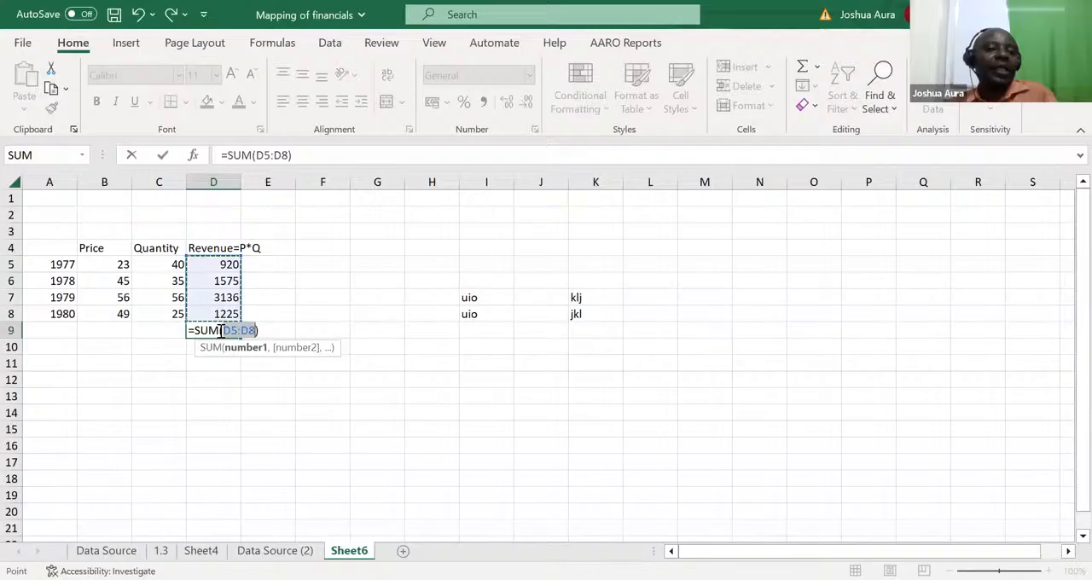
key("ctrl+Return")
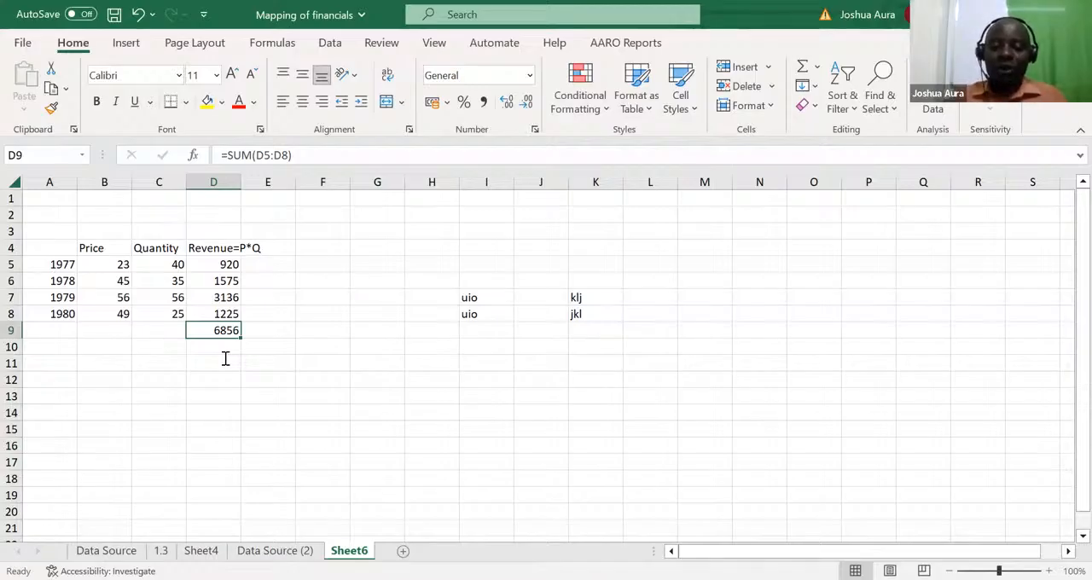
Step: Clear the revenue total in D9 and enter the text ALT in M18
key("Delete")
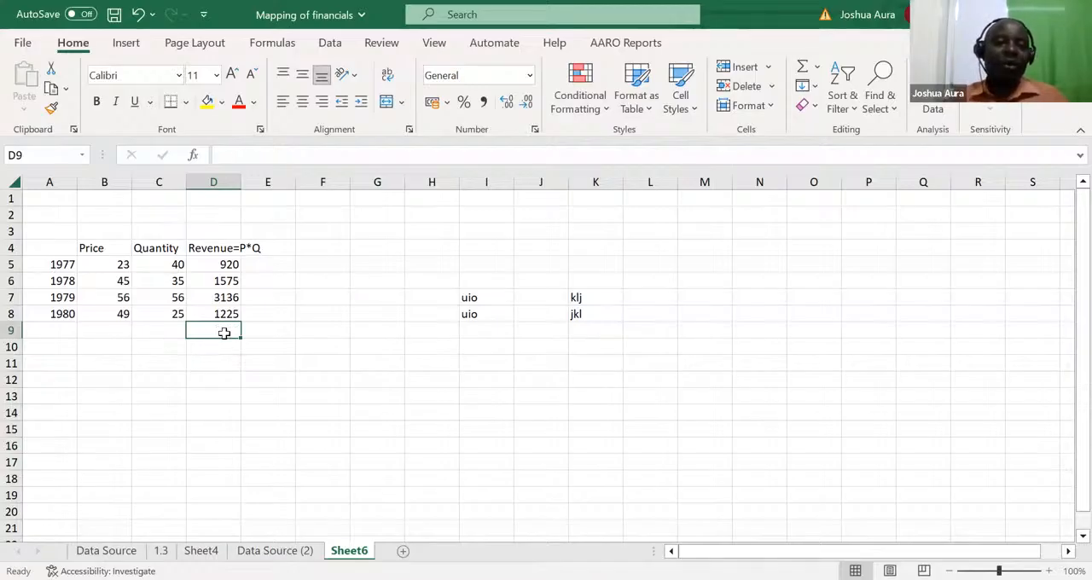
left_click(709, 481)
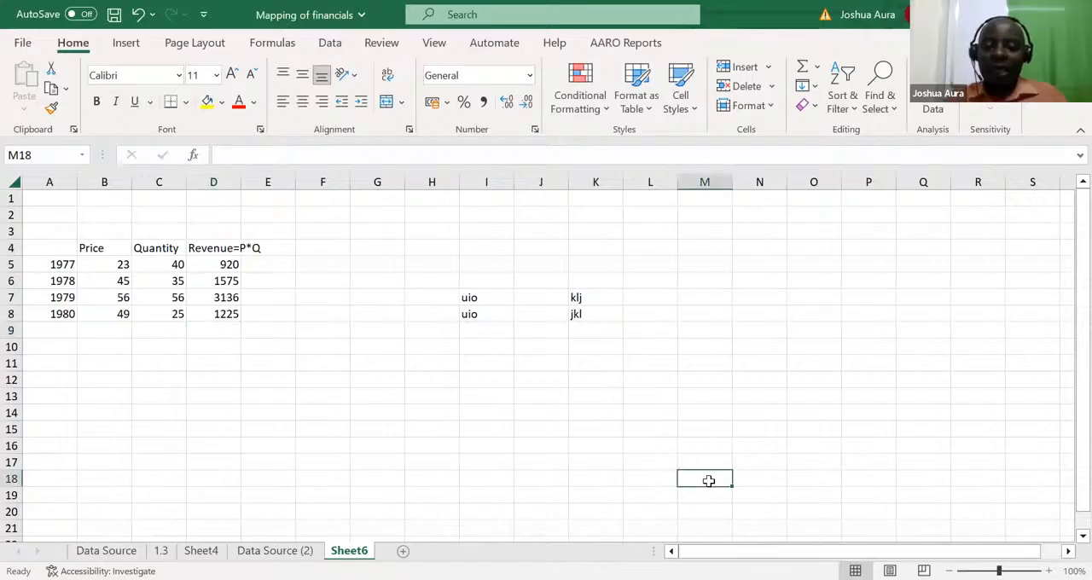
type("ALT")
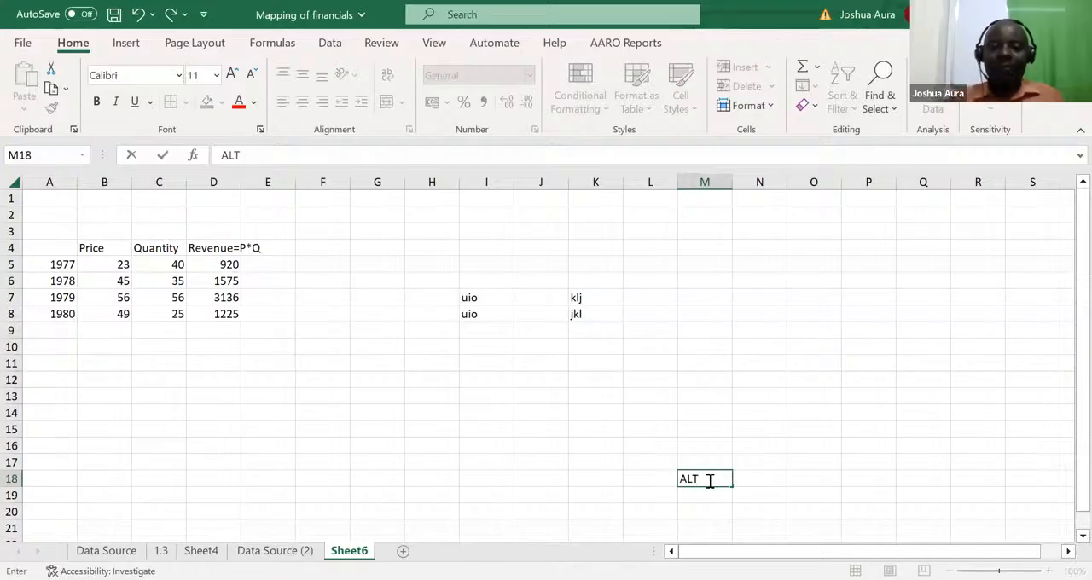
Step: Insert an AutoSum total of the revenues D5:D8 in D9, keeping the cell selected
left_click(218, 328)
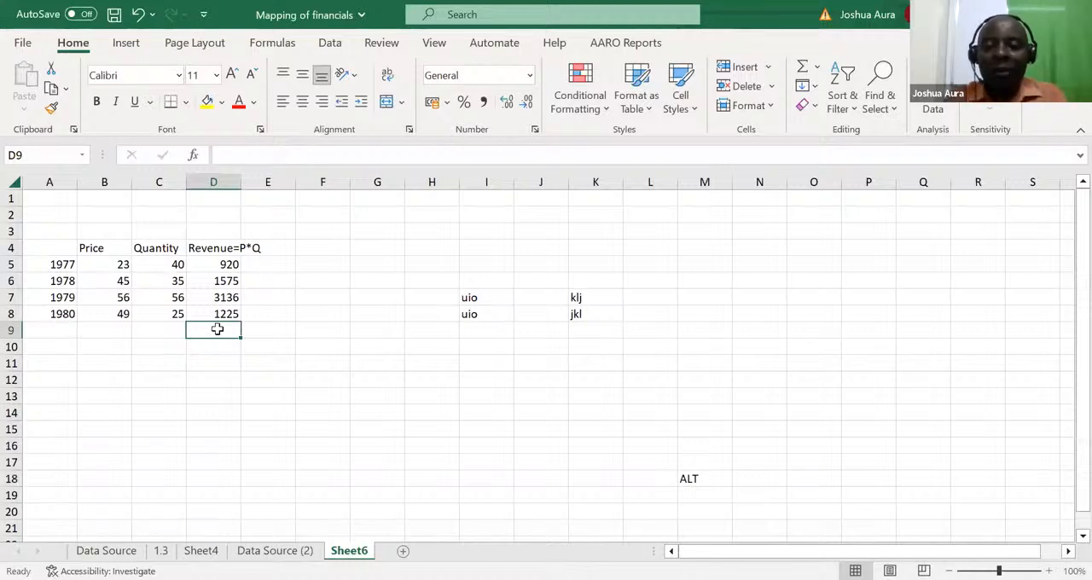
key("alt+equal")
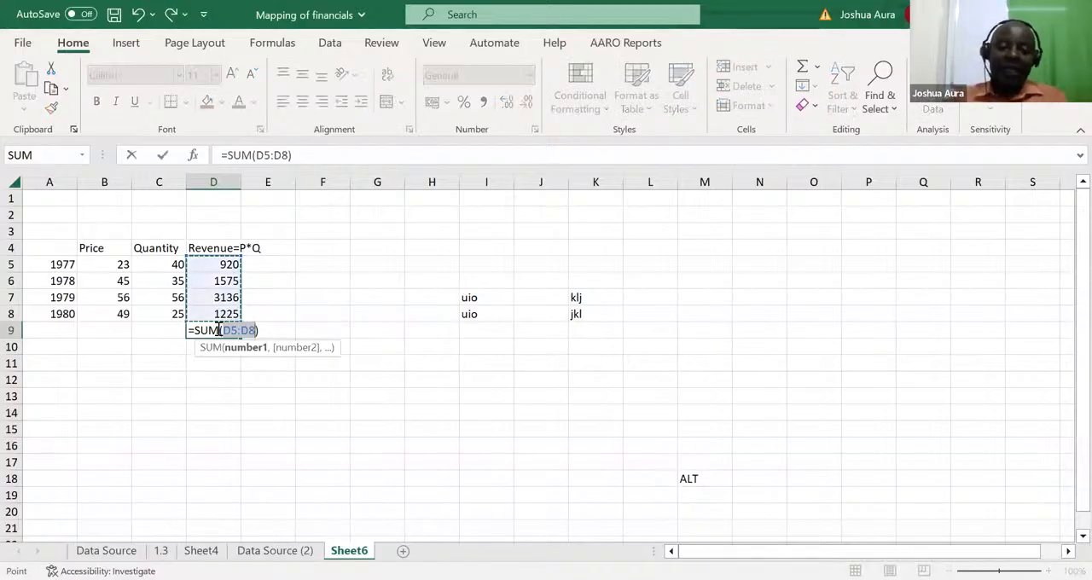
key("ctrl+Return")
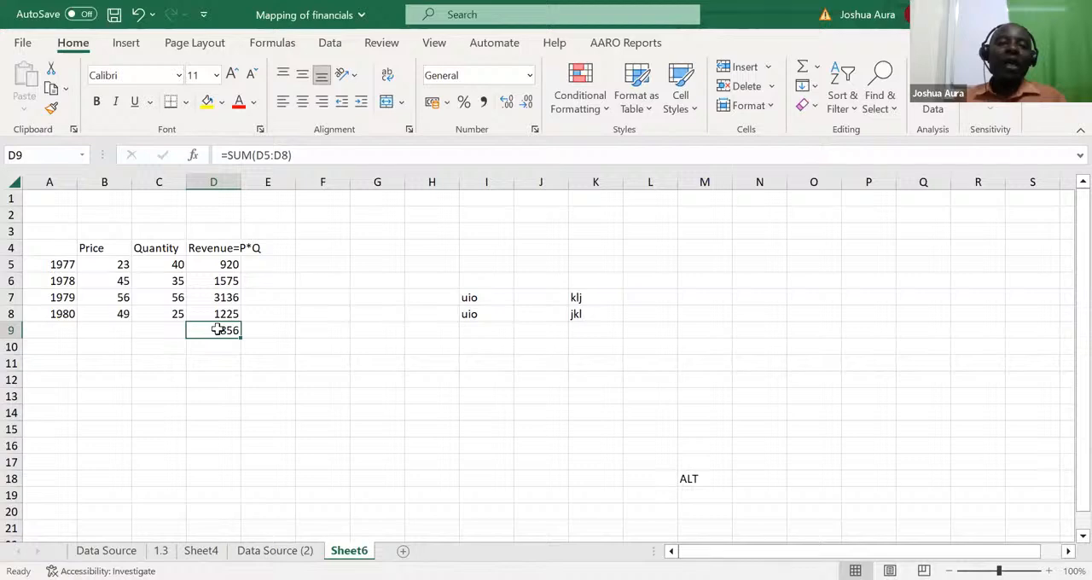
Step: Clear the revenue total in D9 and total the prices B5:B8 in B9 with AutoSum, moving on to C9
left_click(117, 325)
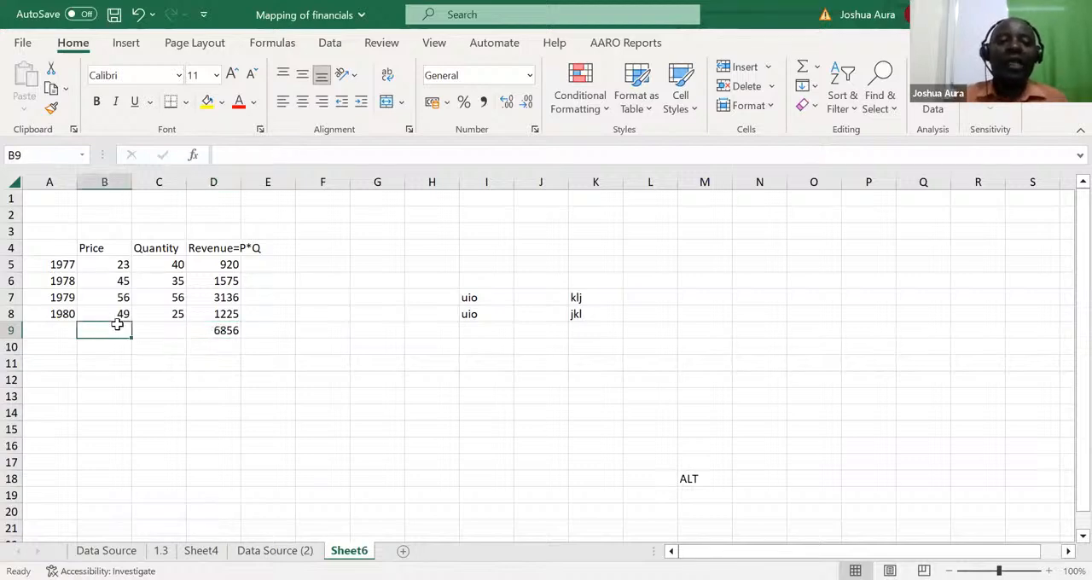
left_click(229, 330)
key("Delete")
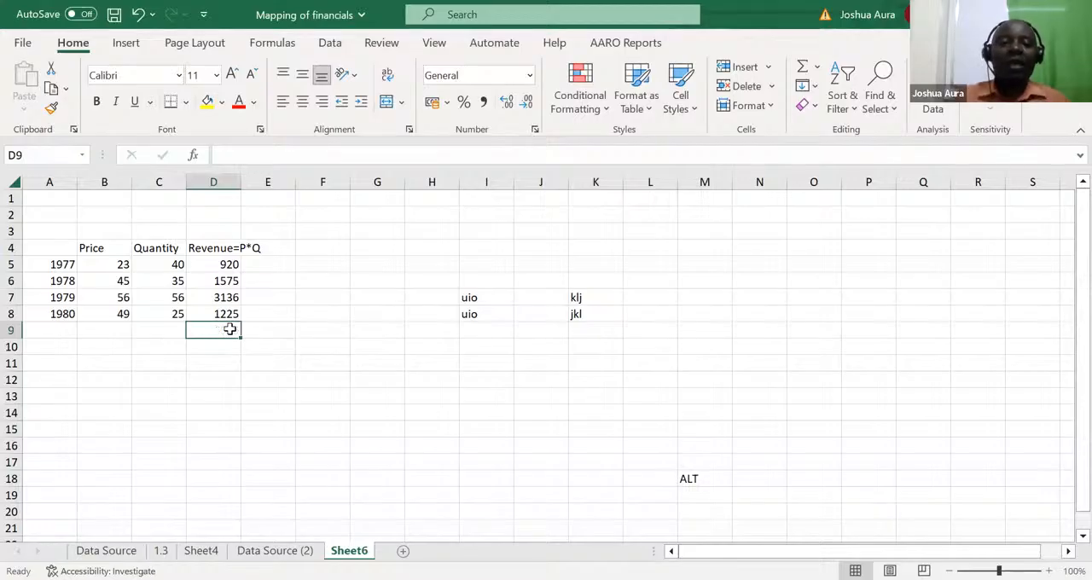
left_click(110, 331)
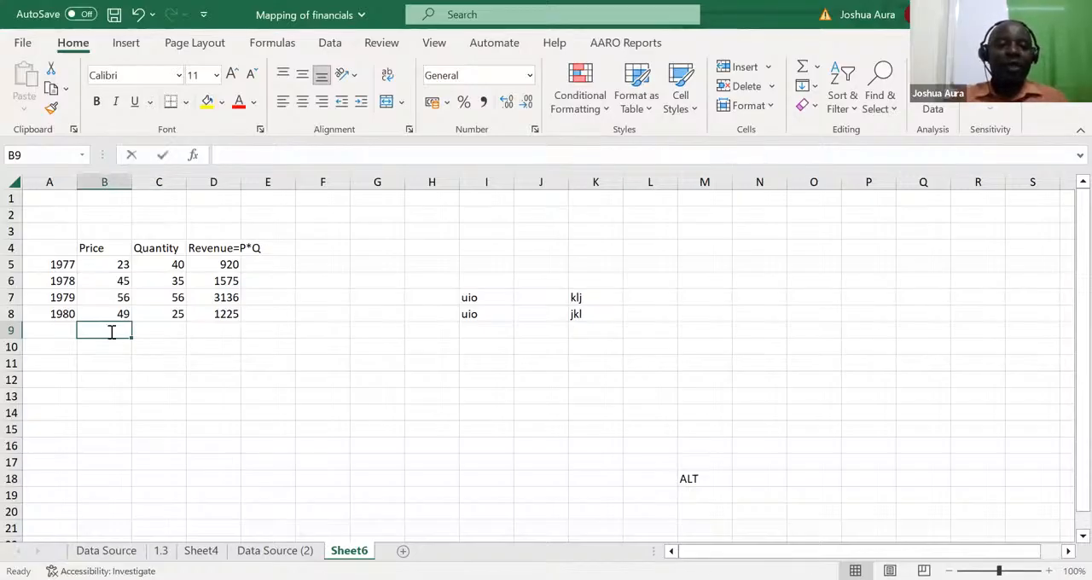
key("alt+equal")
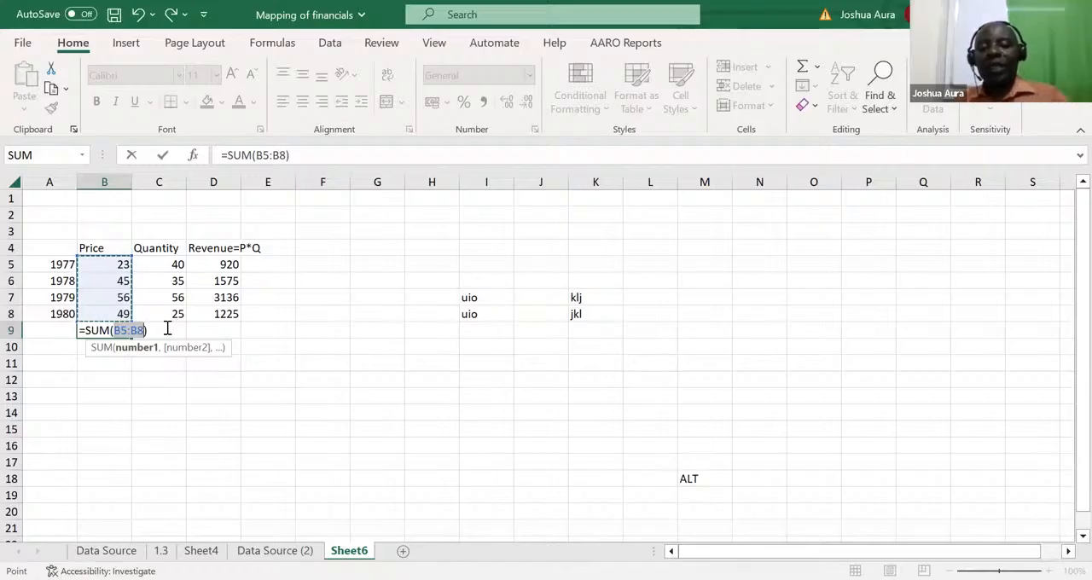
key("Tab")
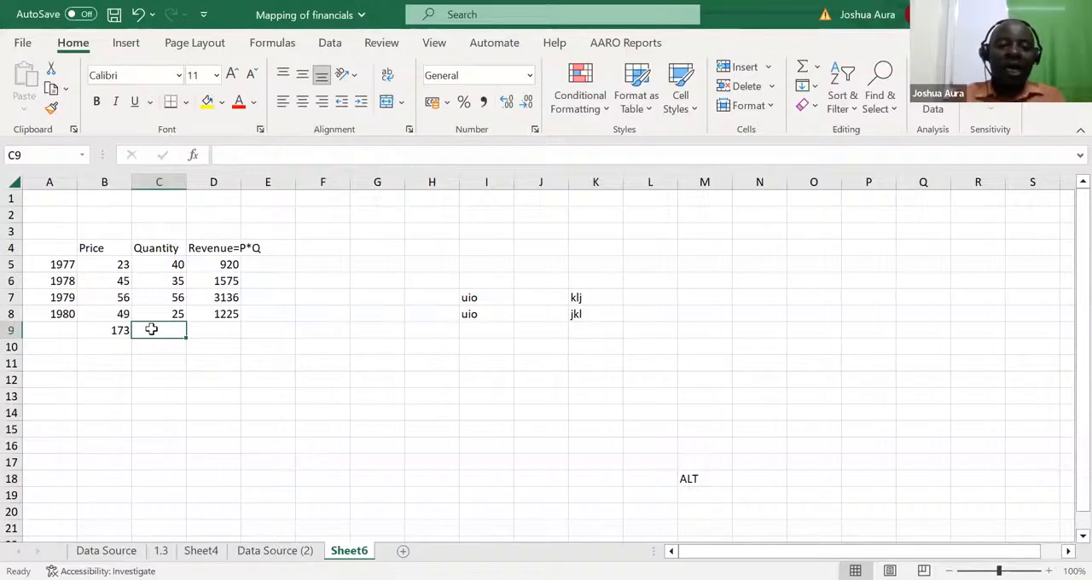
Step: Total the quantities C5:C8 in C9 and the revenues D5:D8 in D9 with AutoSum, and undo both totals
key("alt+equal")
key("alt+equal")
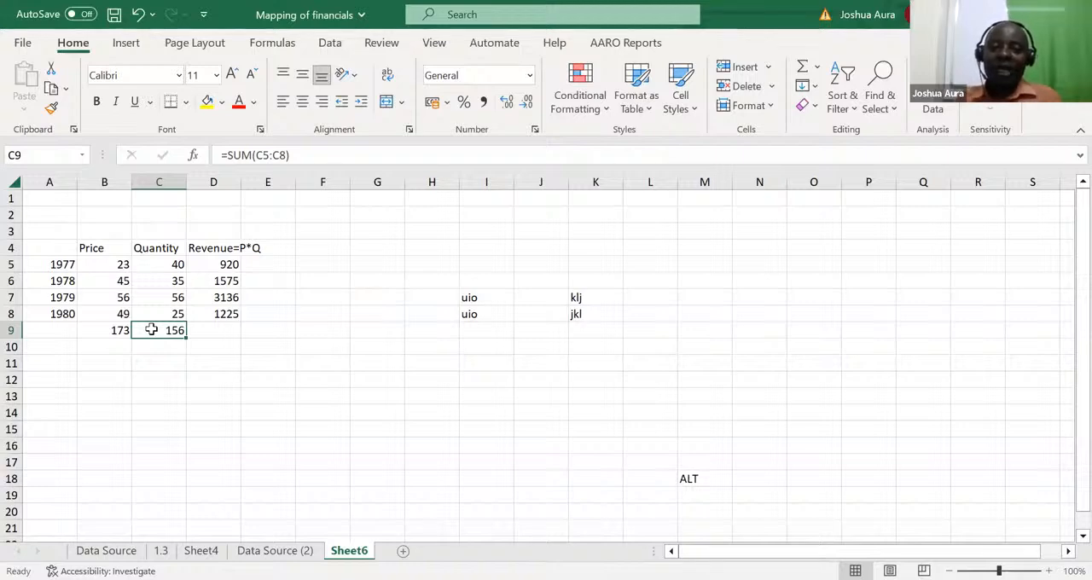
key("Right")
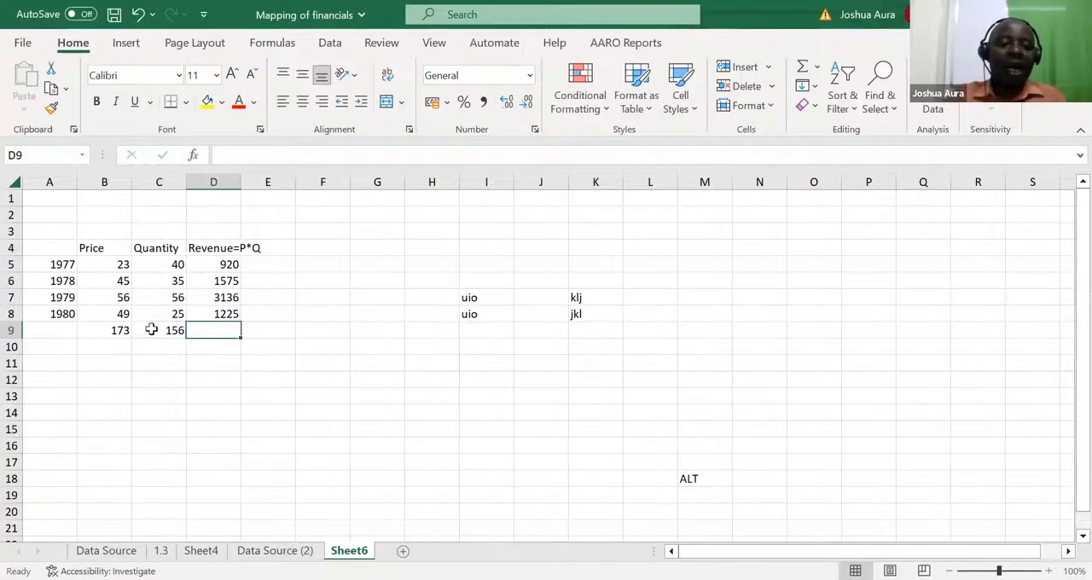
key("alt+=")
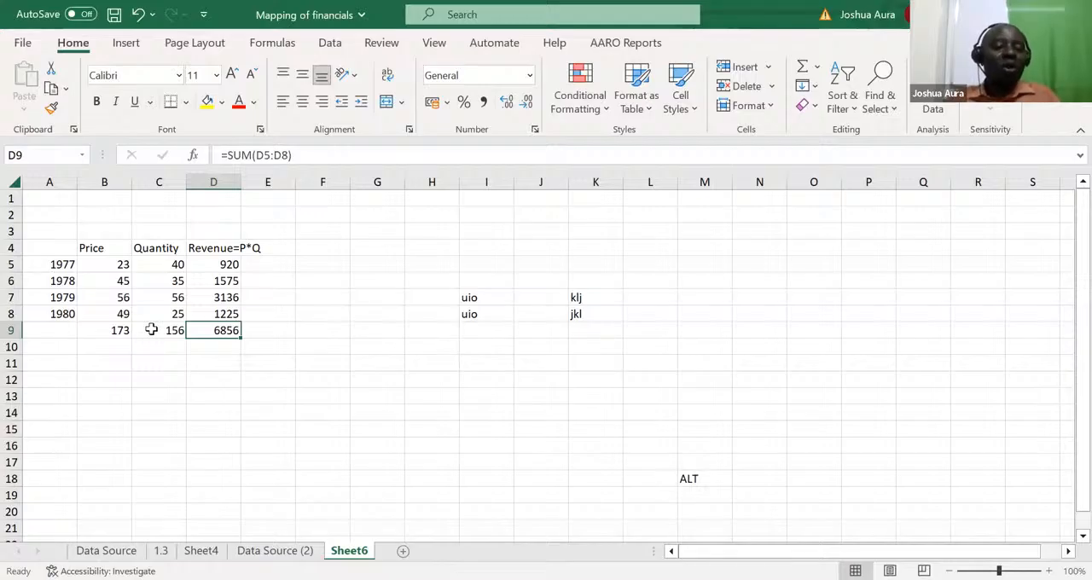
key("ctrl+z")
key("ctrl+z")
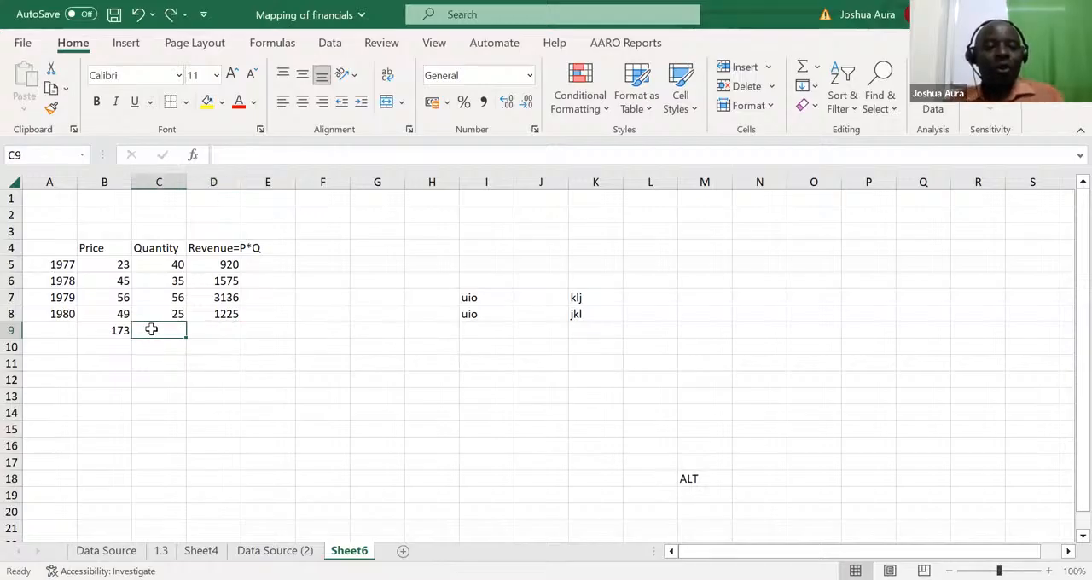
Step: Fill the price total formula from B9 across to D9 to total the quantity and revenue columns
left_click(108, 330)
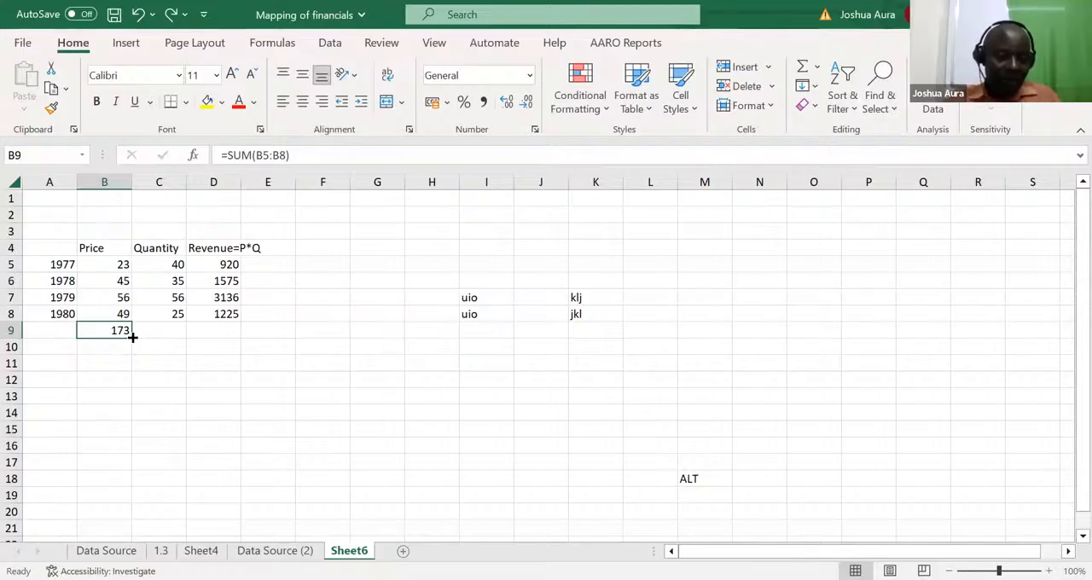
left_click_drag(132, 337, 261, 348)
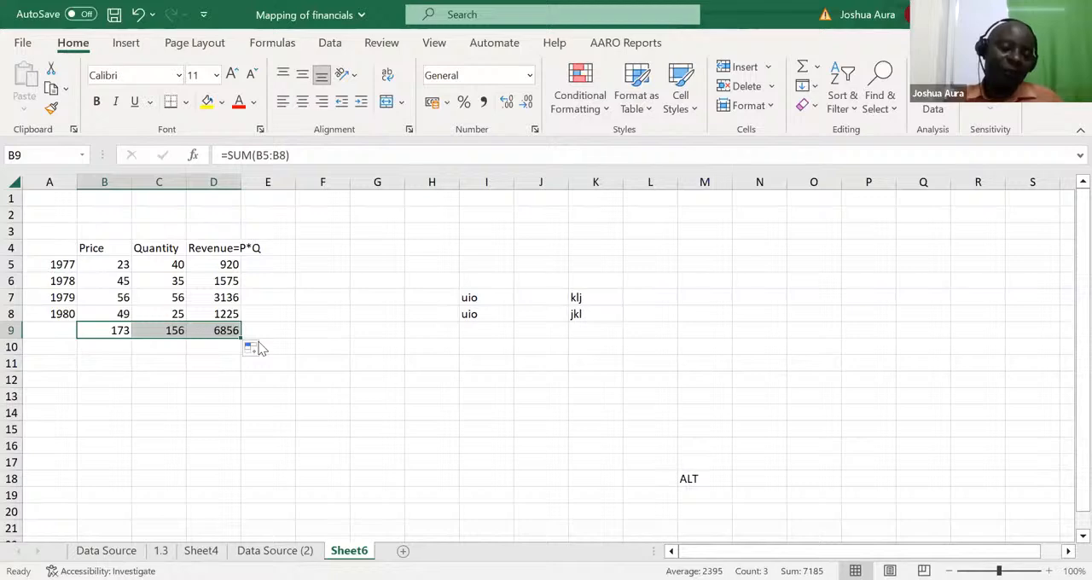
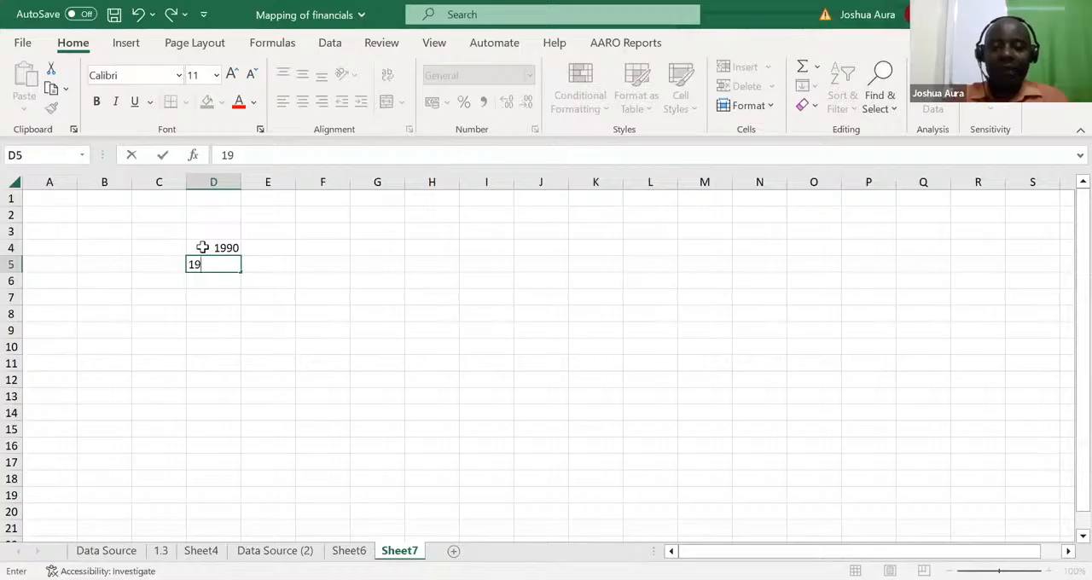
Step: Enter the years 1991, 1992 and 1993 in D5:D7 and start another year with 19 in D8
type("91")
key("Return")
type("19")
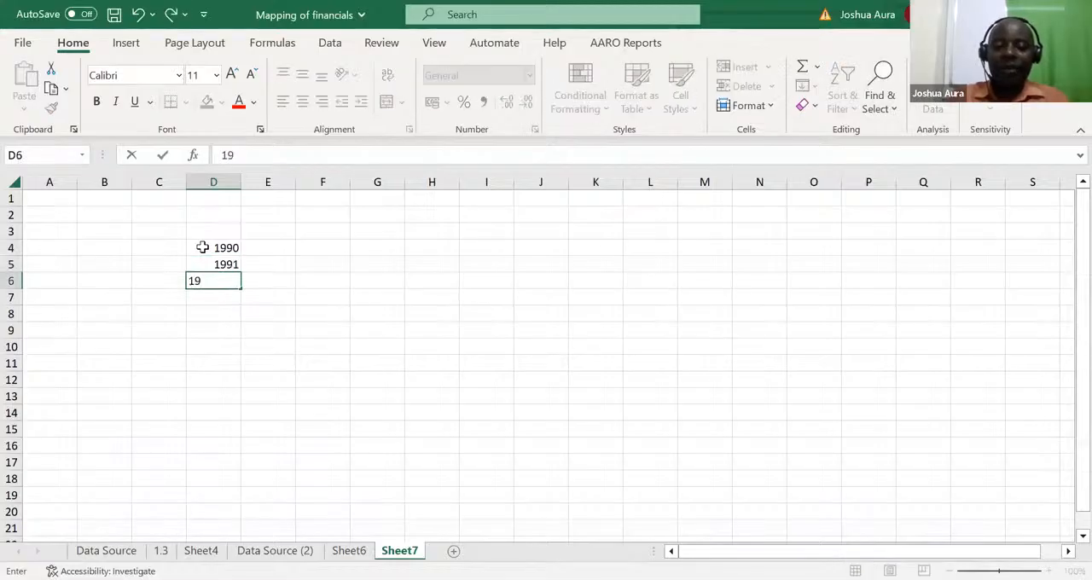
type("92")
key("Return")
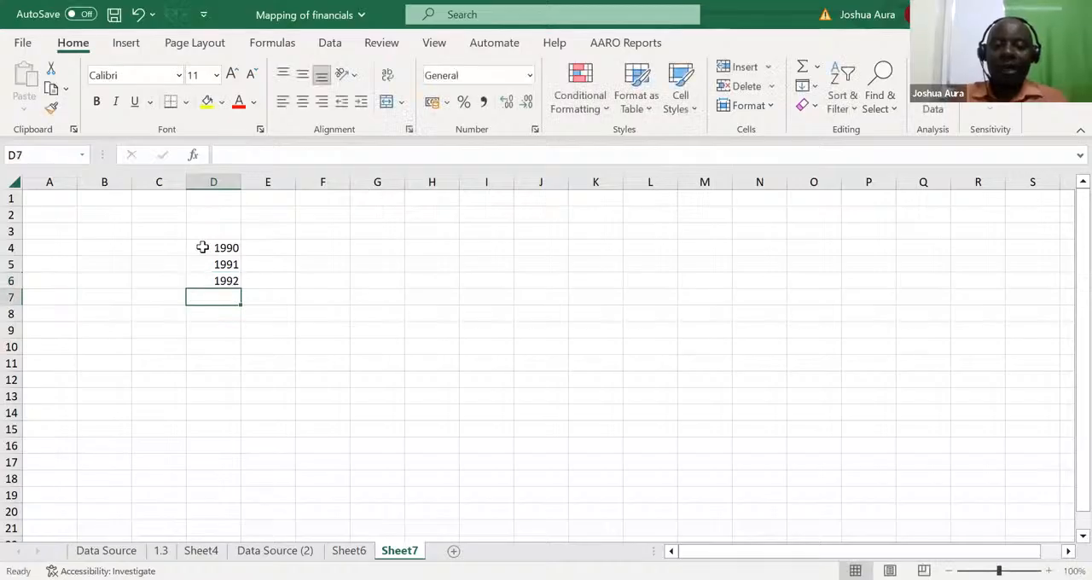
type("1993")
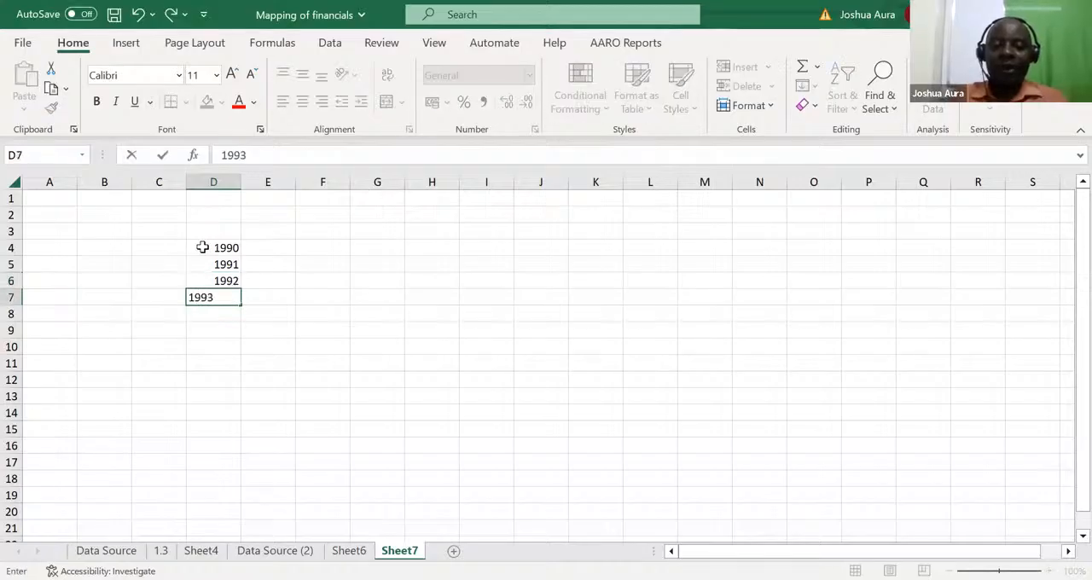
key("Return")
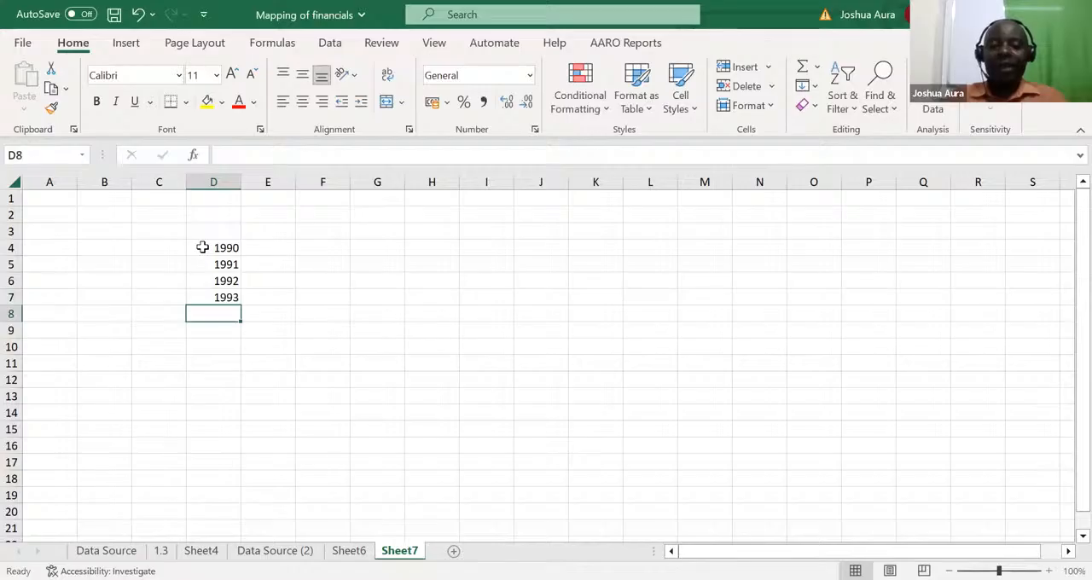
type("19")
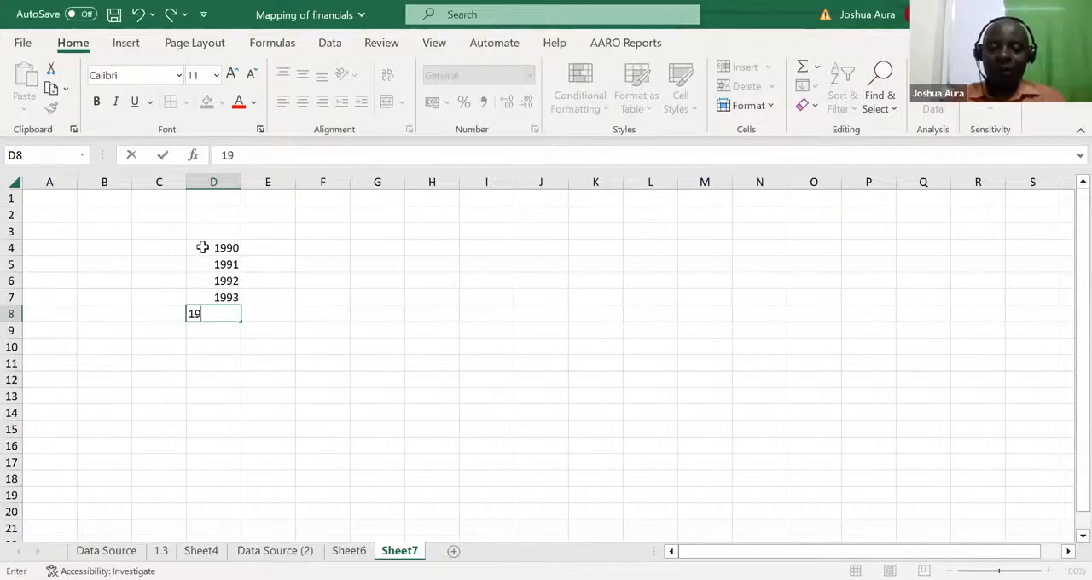
Step: Clear D5:D8 and enter the year 1990 in both D5 and D6
left_click_drag(217, 262, 229, 312)
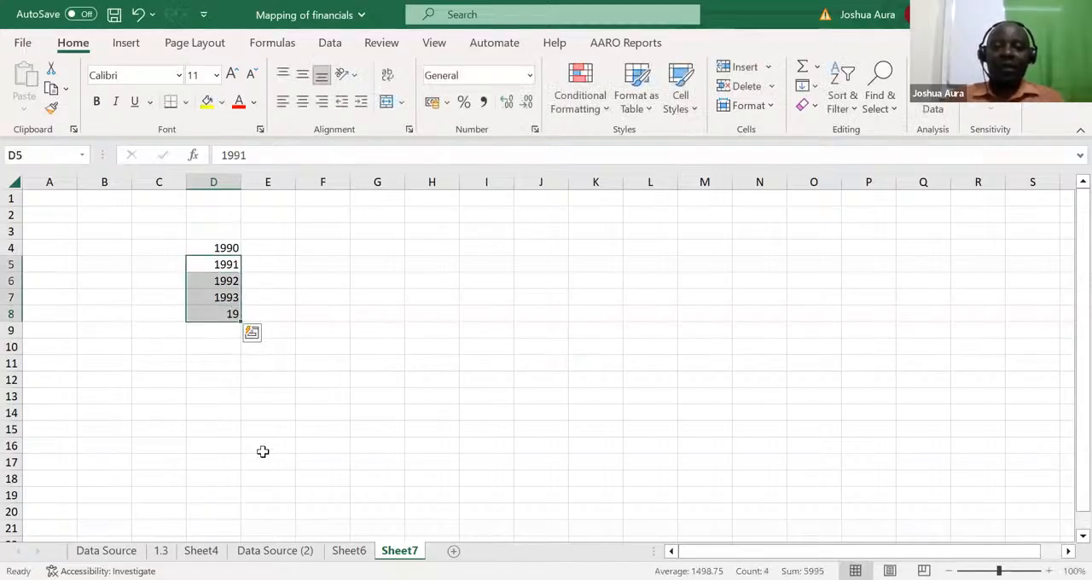
key("Delete")
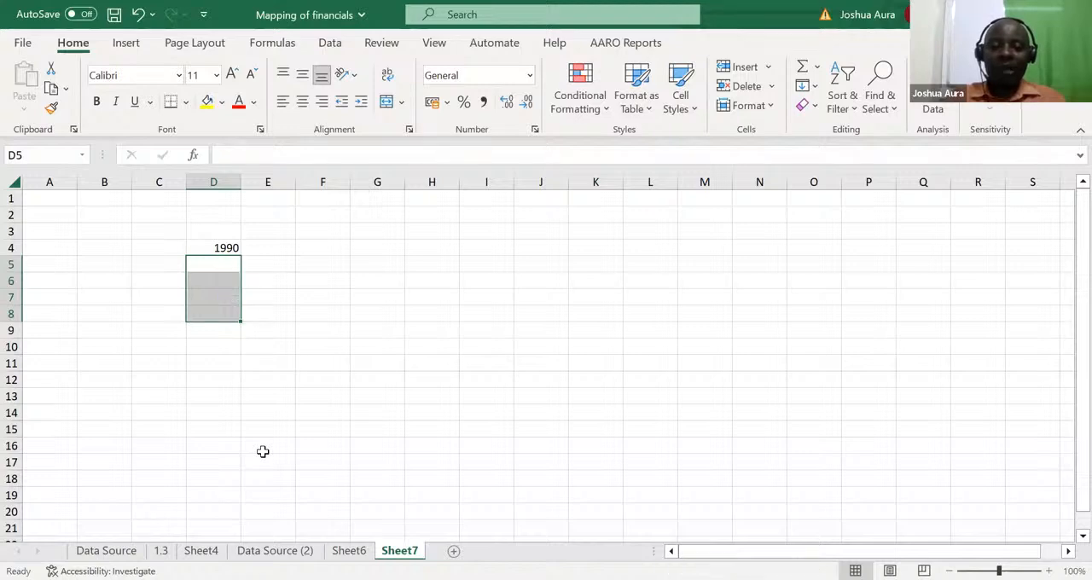
type("19")
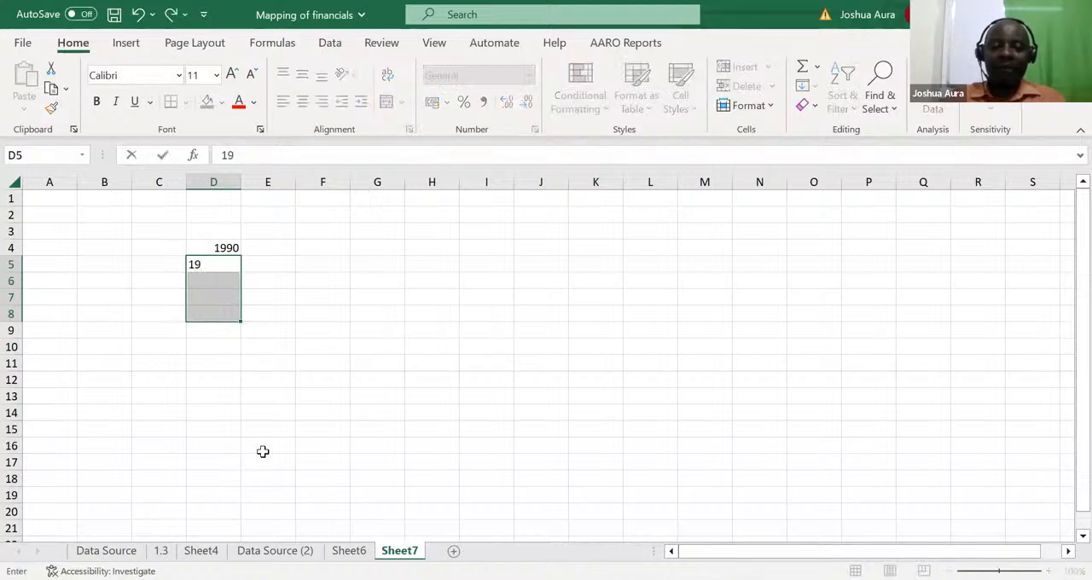
type("90")
key("Return")
type("190")
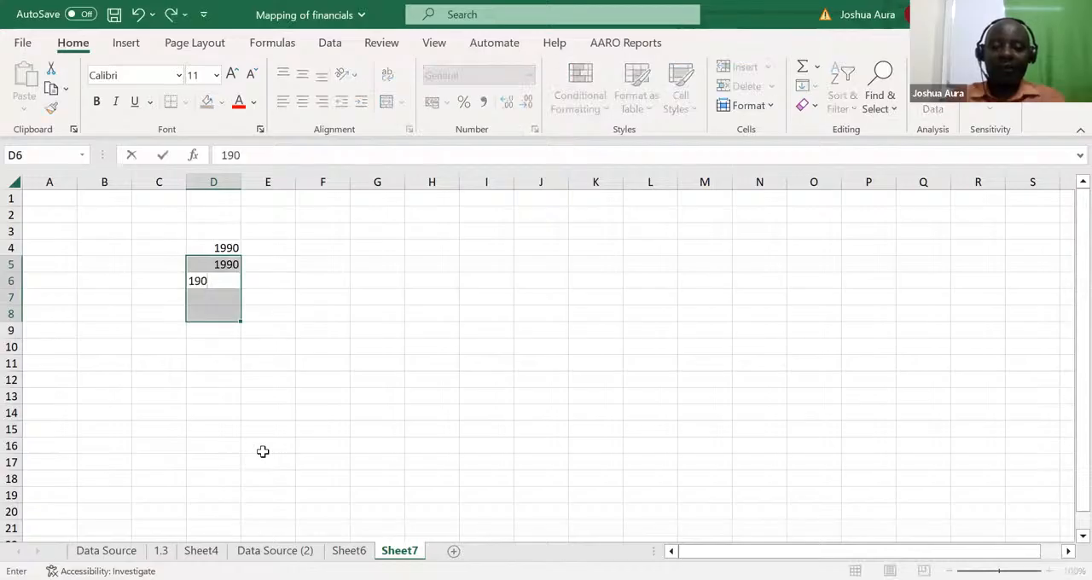
type("90")
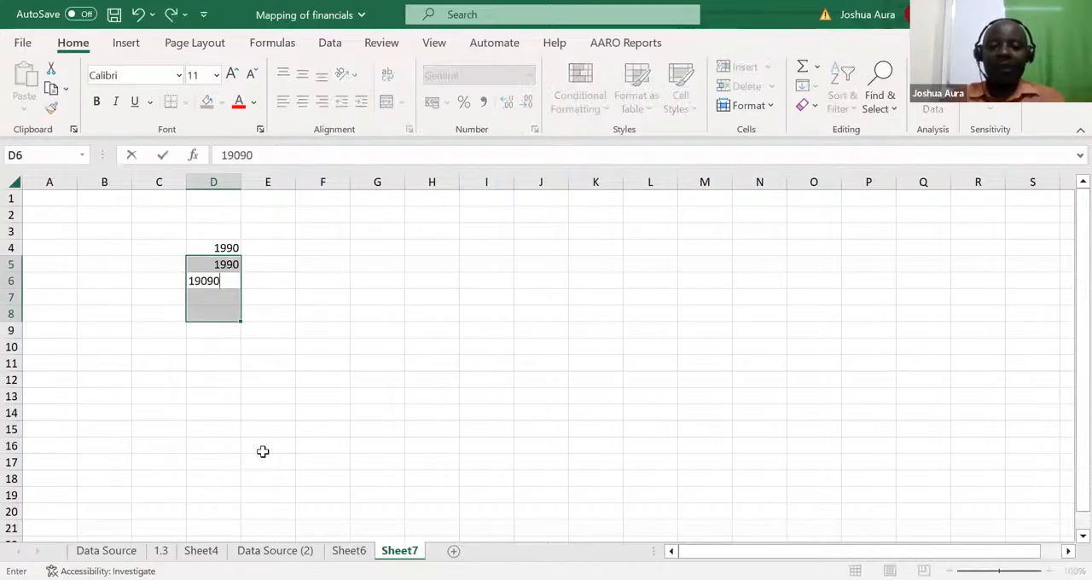
key("BackSpace")
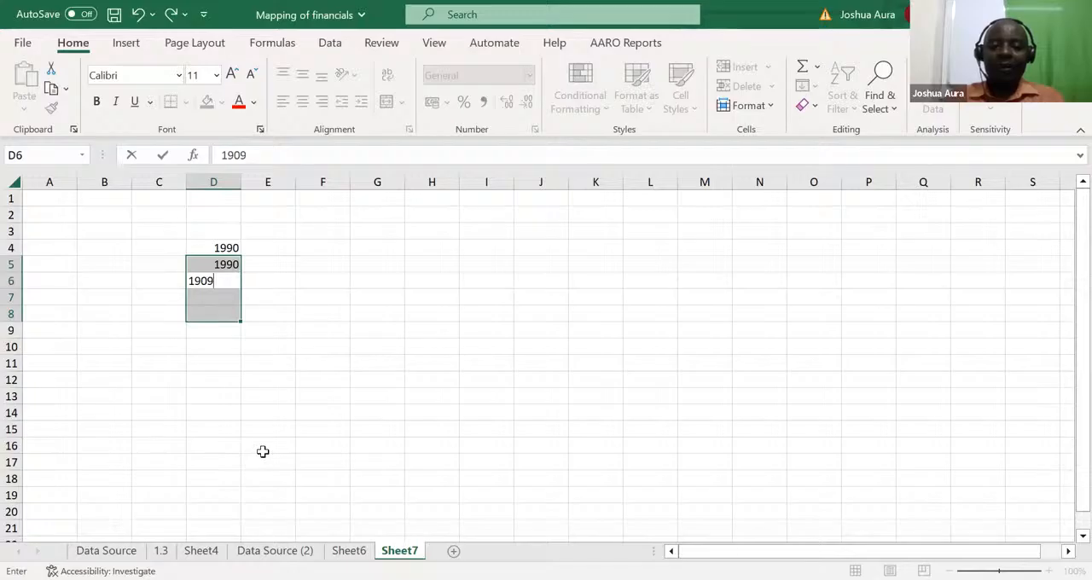
key("BackSpace")
key("BackSpace")
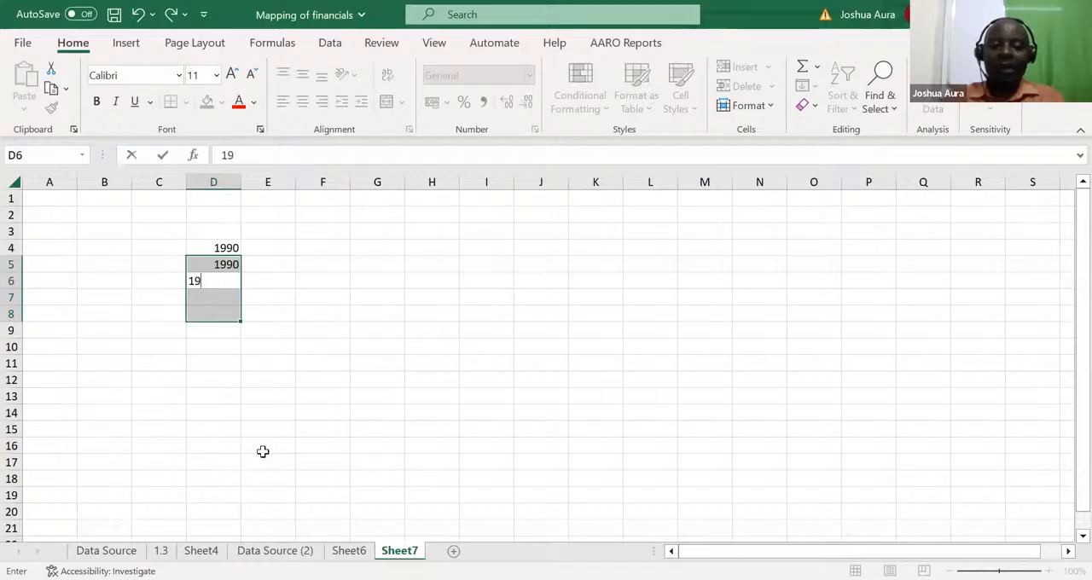
type("90")
key("Return")
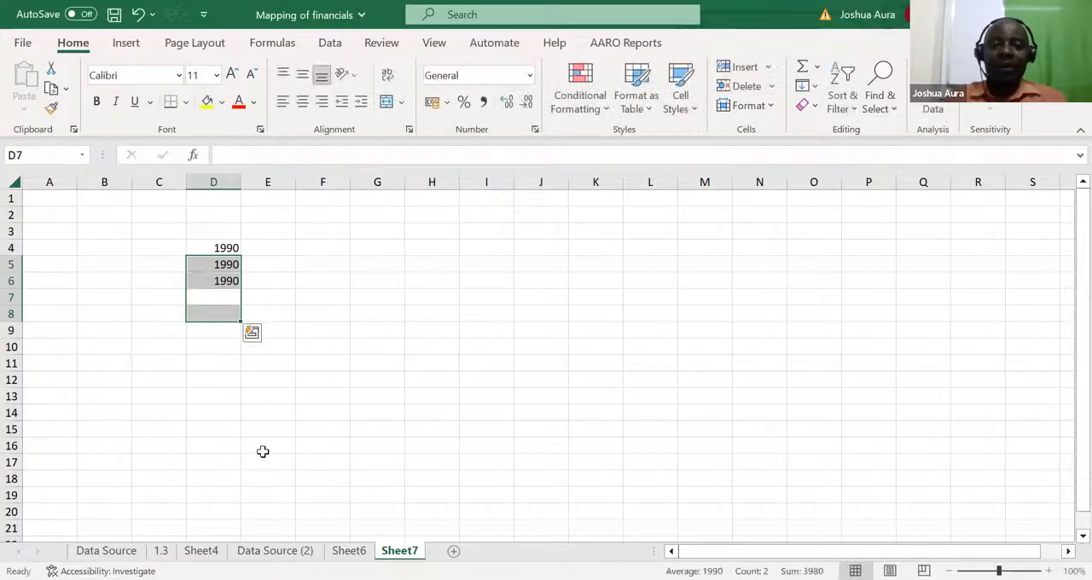
Step: Enter the year 1991 in D7, keeping the cell selected
left_click(224, 294)
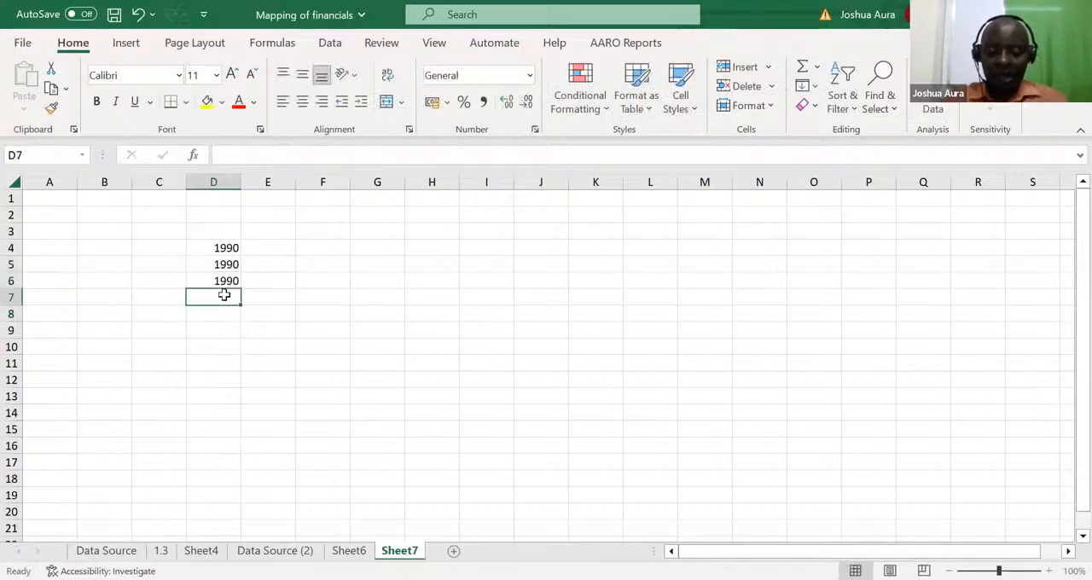
type("1978")
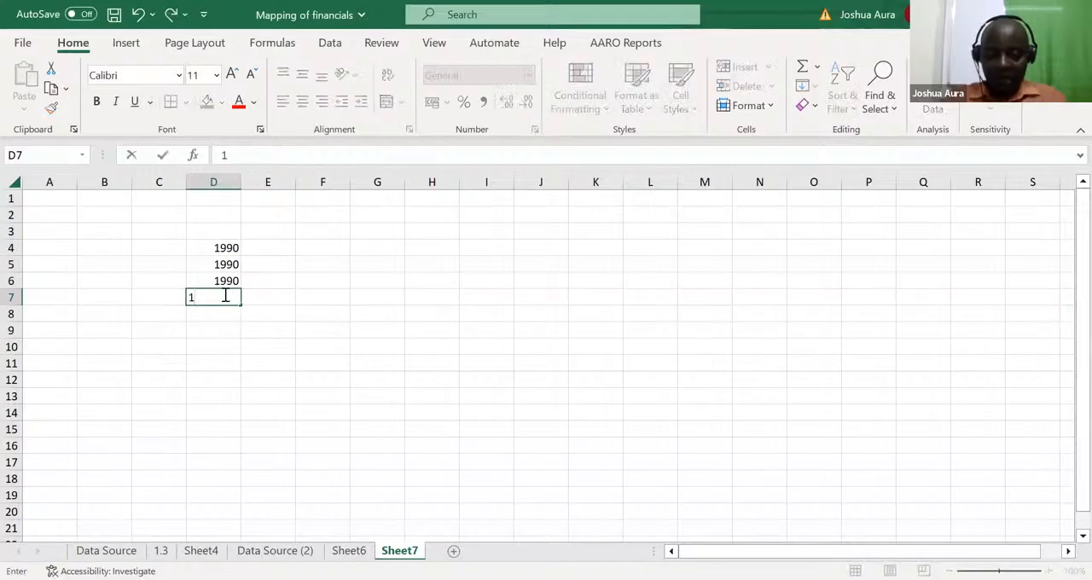
key("BackSpace")
key("BackSpace")
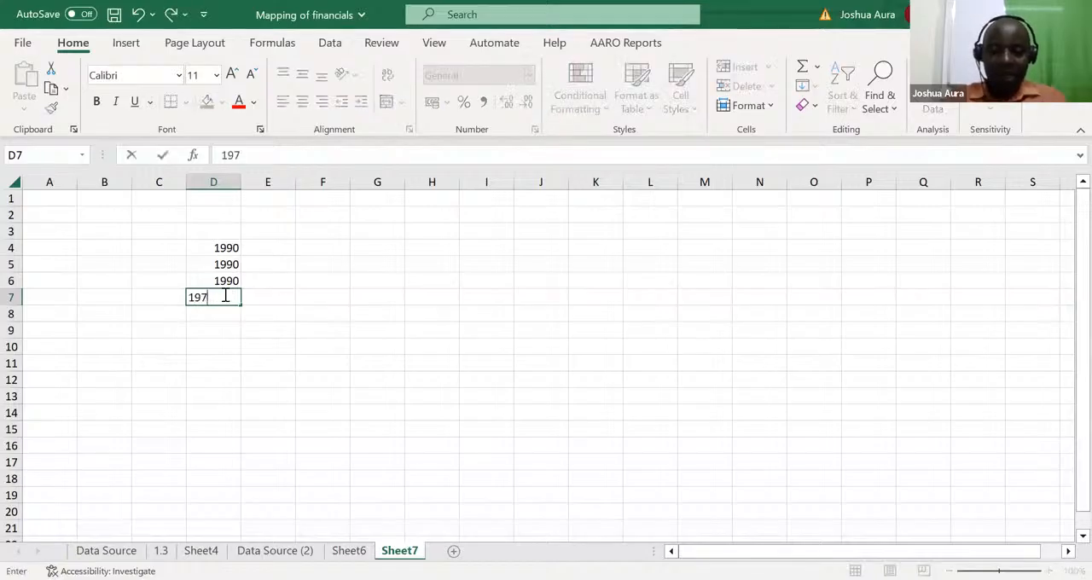
type("91")
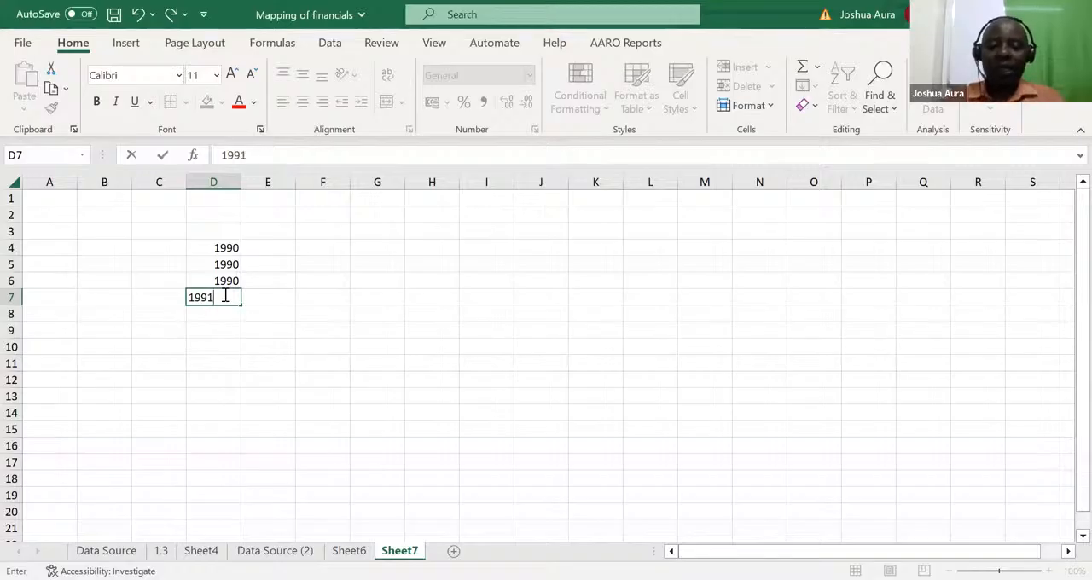
key("ctrl+Return")
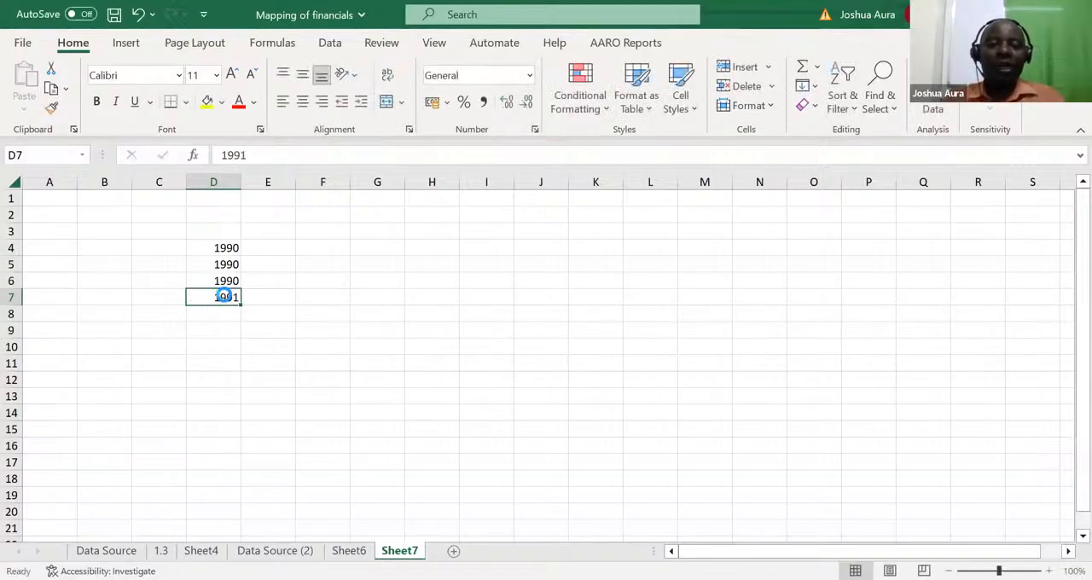
Step: Copy the year in D7 and paste it down through D11
key("ctrl+c")
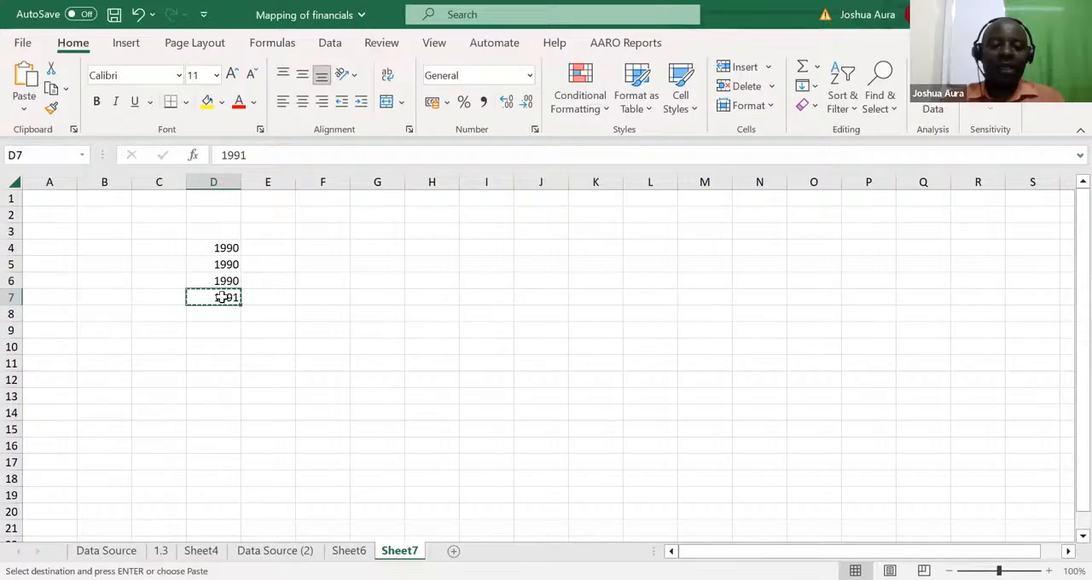
key("ctrl+shift+Down")
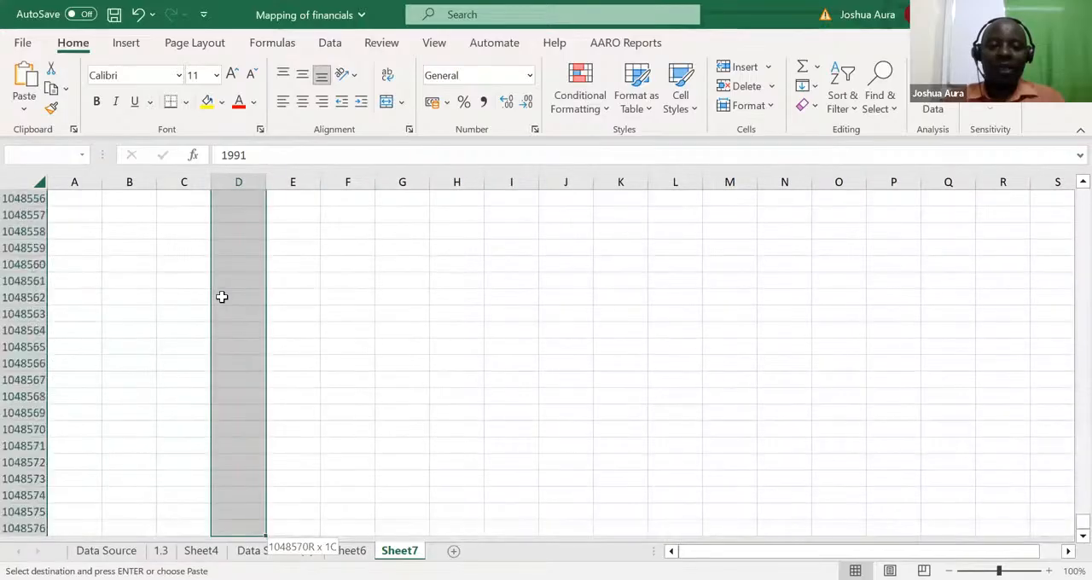
key("ctrl+shift+Up")
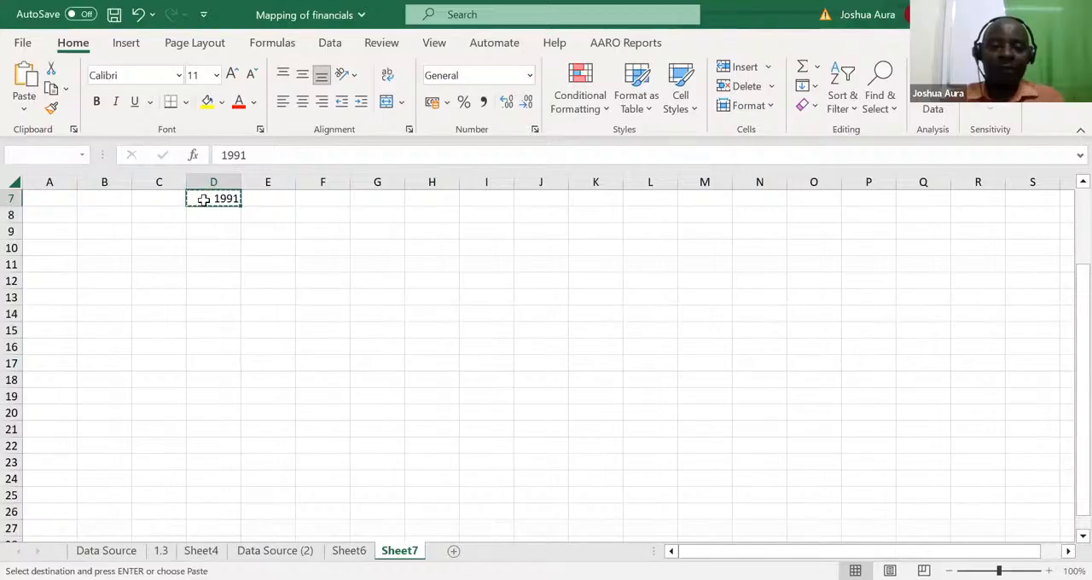
left_click_drag(205, 209, 210, 263)
key("ctrl+v")
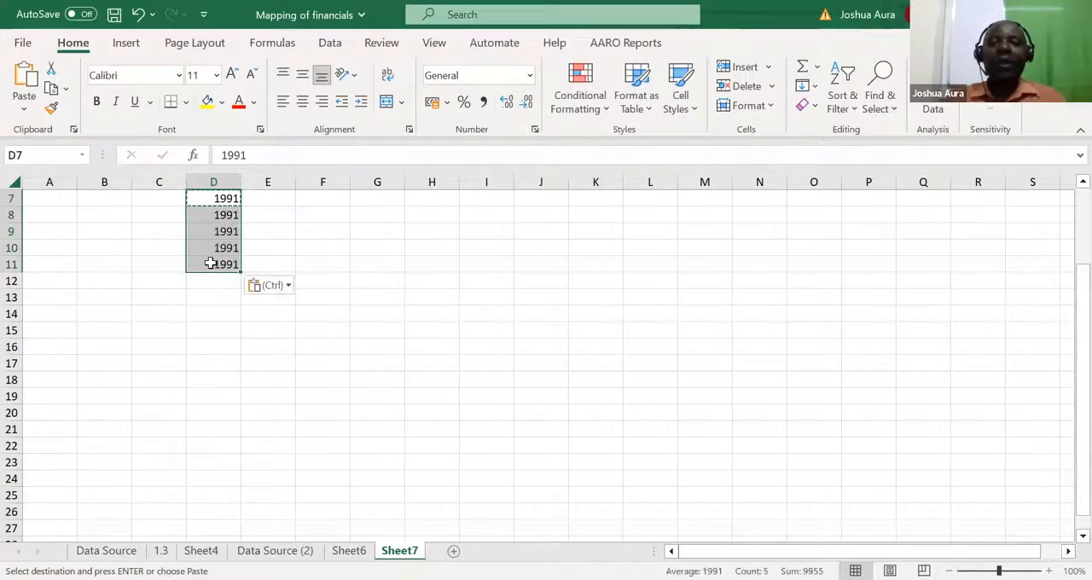
left_click(282, 347)
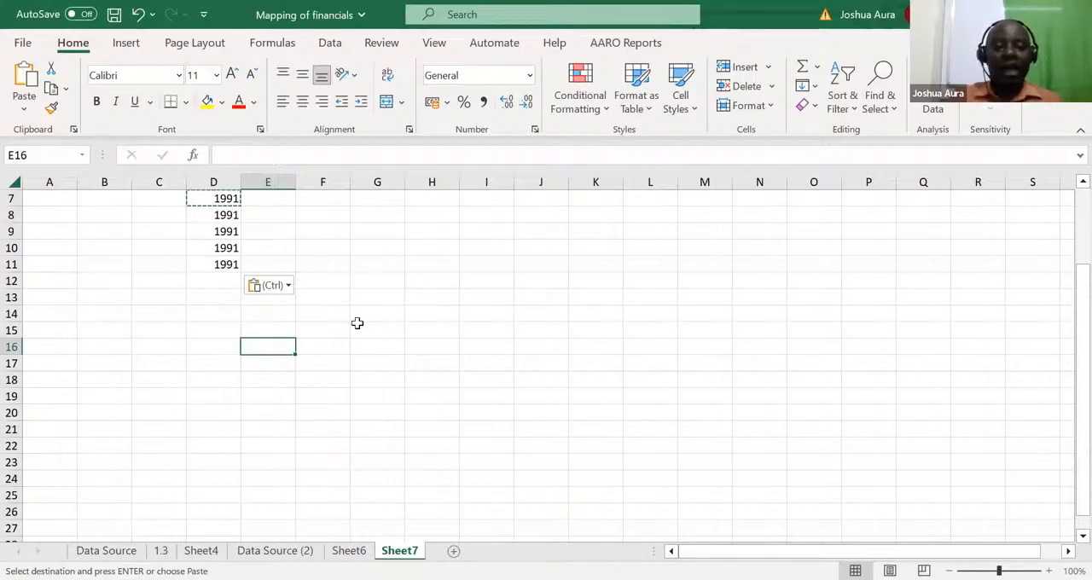
Step: Enter the heading Revenue in E3, above the column beside the years
left_click(286, 260)
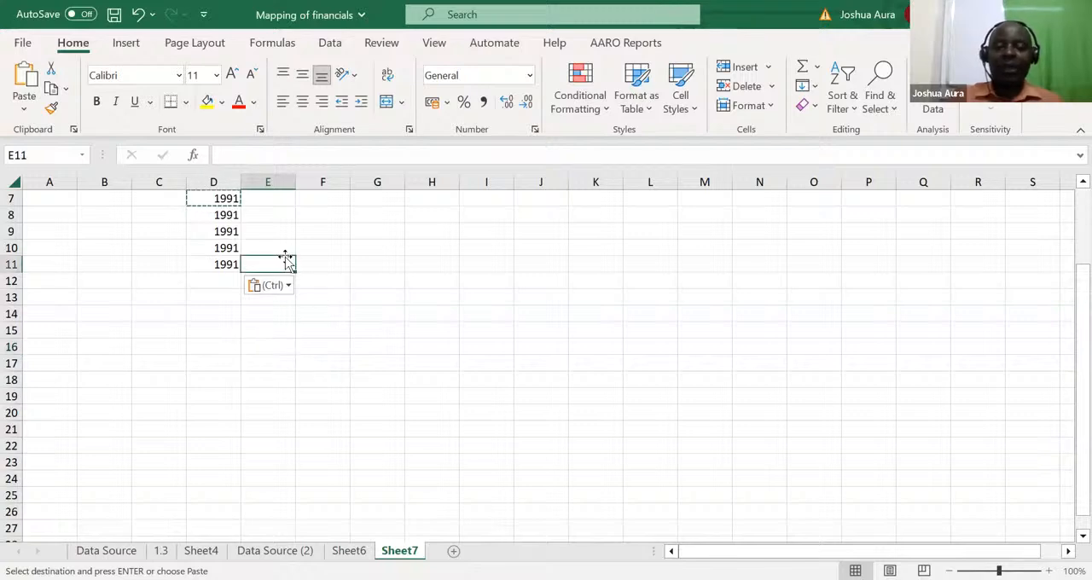
key("Up")
key("Up")
key("Up")
key("Up")
key("Up")
key("Up")
key("Up")
key("Up")
key("Up")
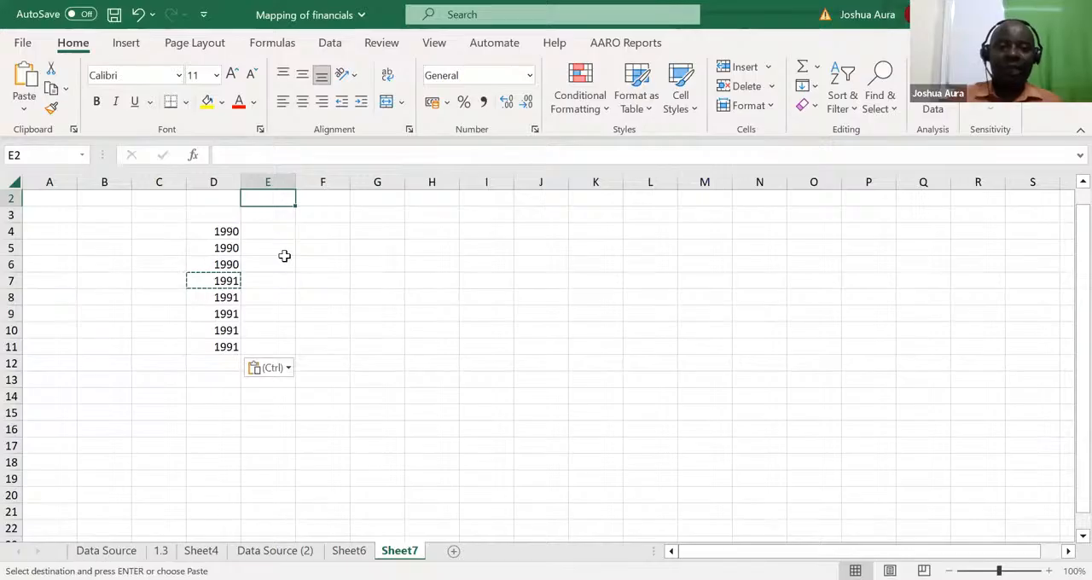
left_click(263, 216)
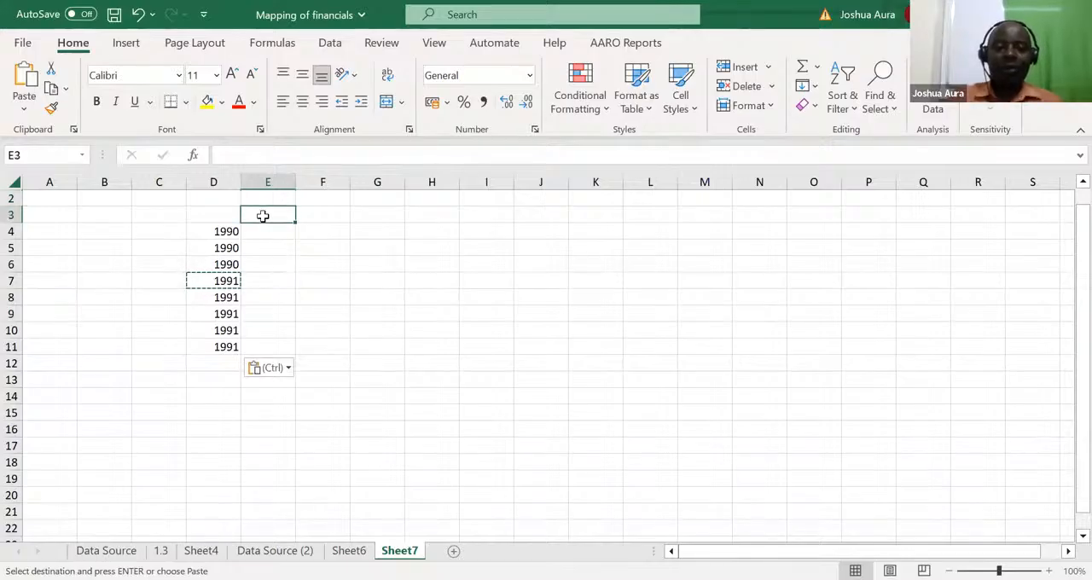
type("Rev")
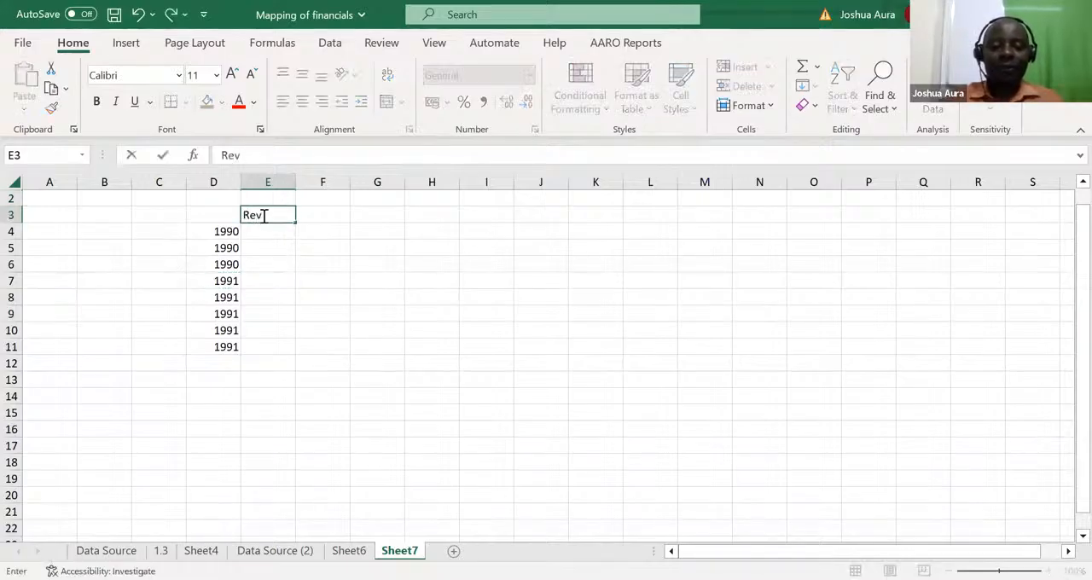
type("enue")
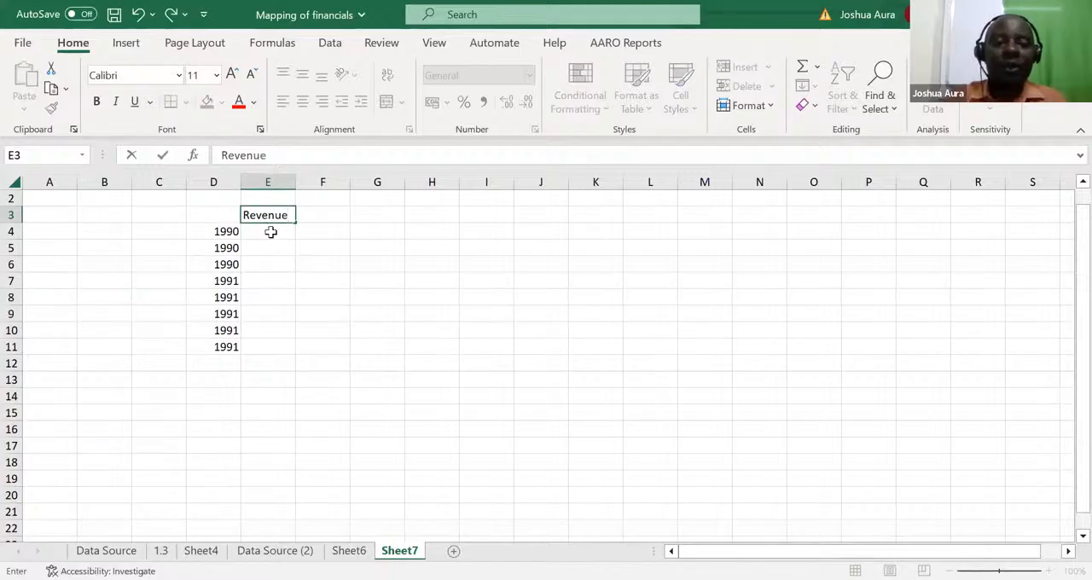
key("Return")
Step: Enter the revenues 34, 35 and 54 in E4:E6 for the 1990 rows
type("34")
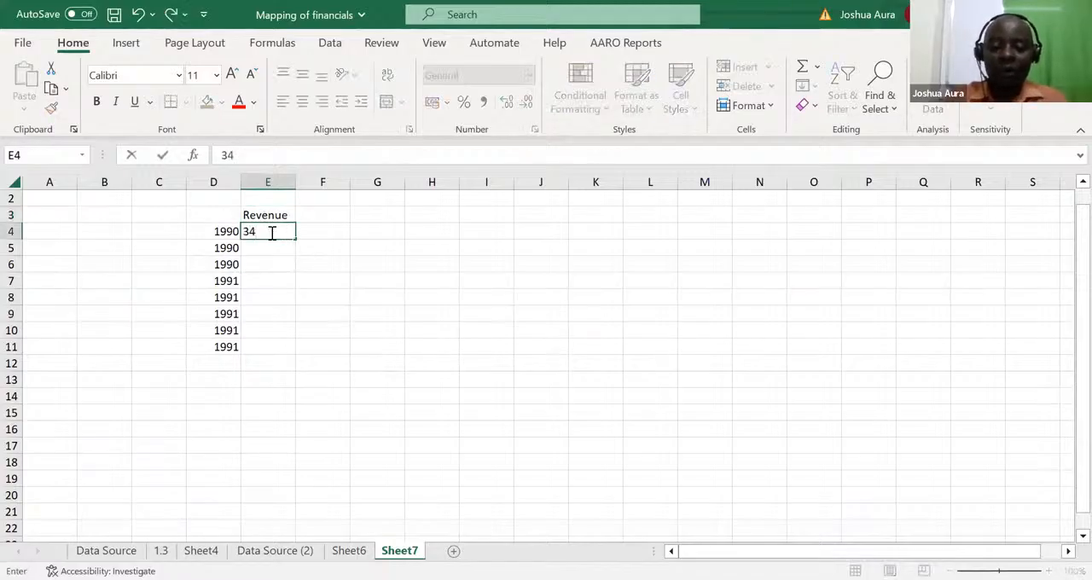
key("Return")
type("3")
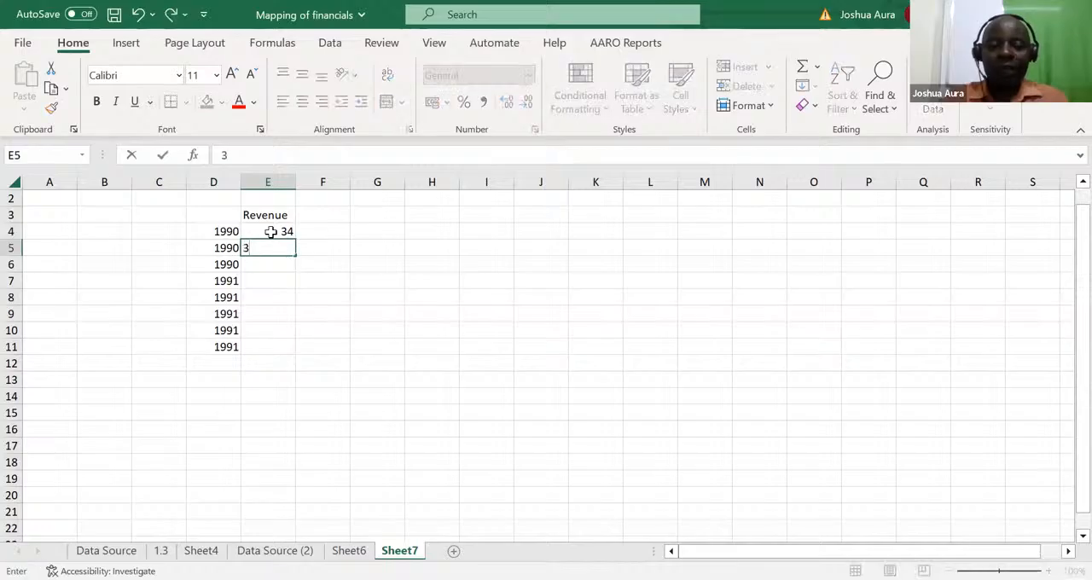
type("5")
key("Return")
type("54")
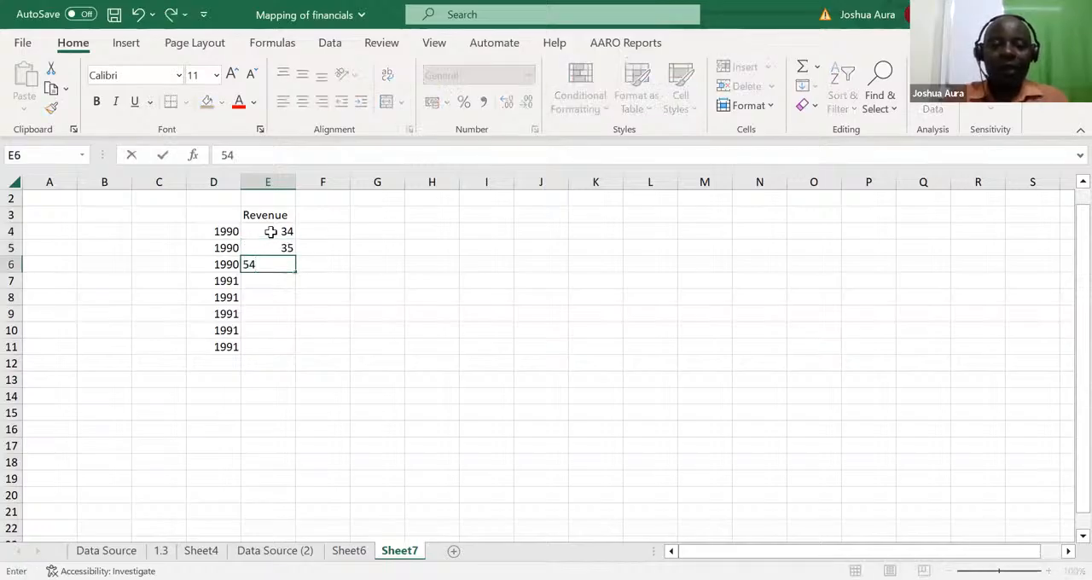
key("Return")
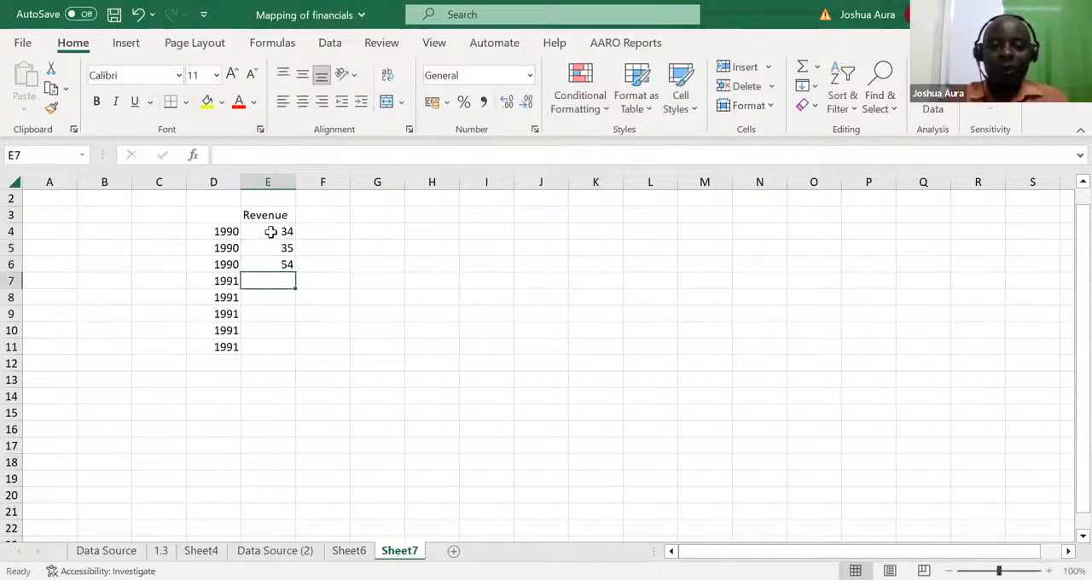
Step: Enter the revenues 67, 54, 43, 23 and 90 in E7:E11, and total E4:E11 with a SUM in E12
type("67")
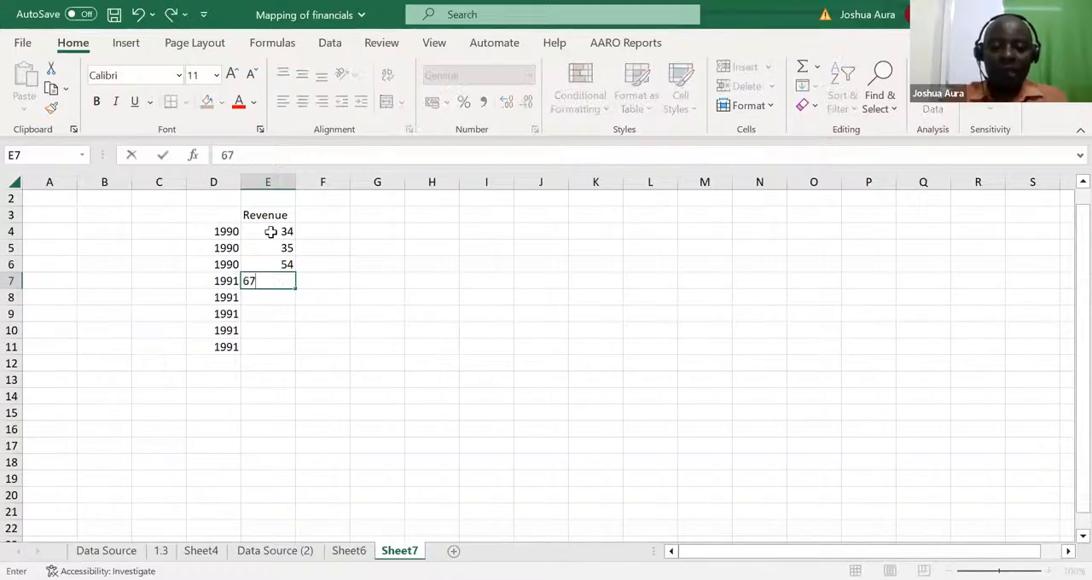
key("Return")
type("54")
key("Return")
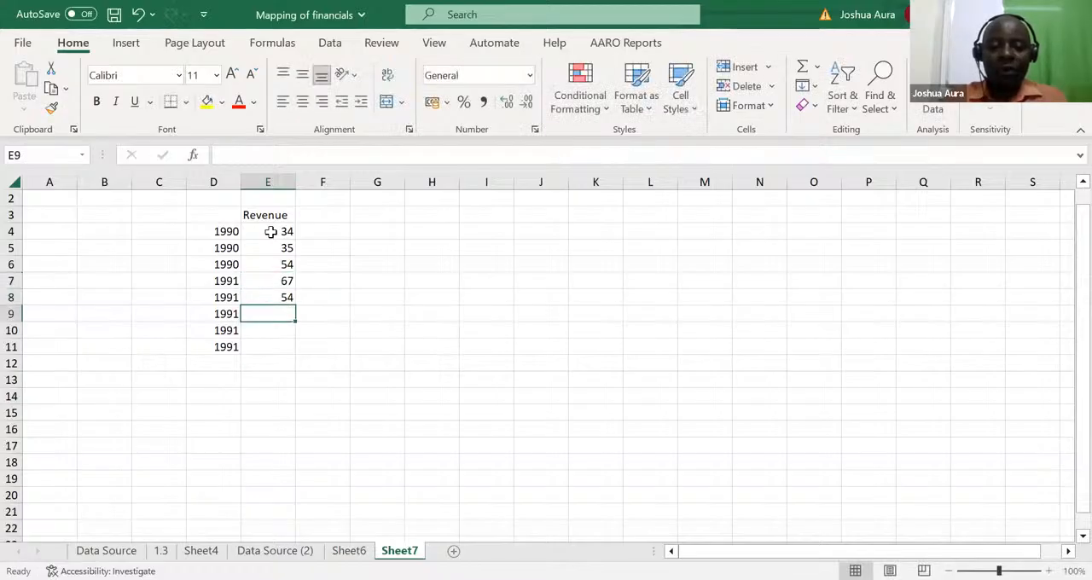
type("43")
key("Return")
type("23")
key("Return")
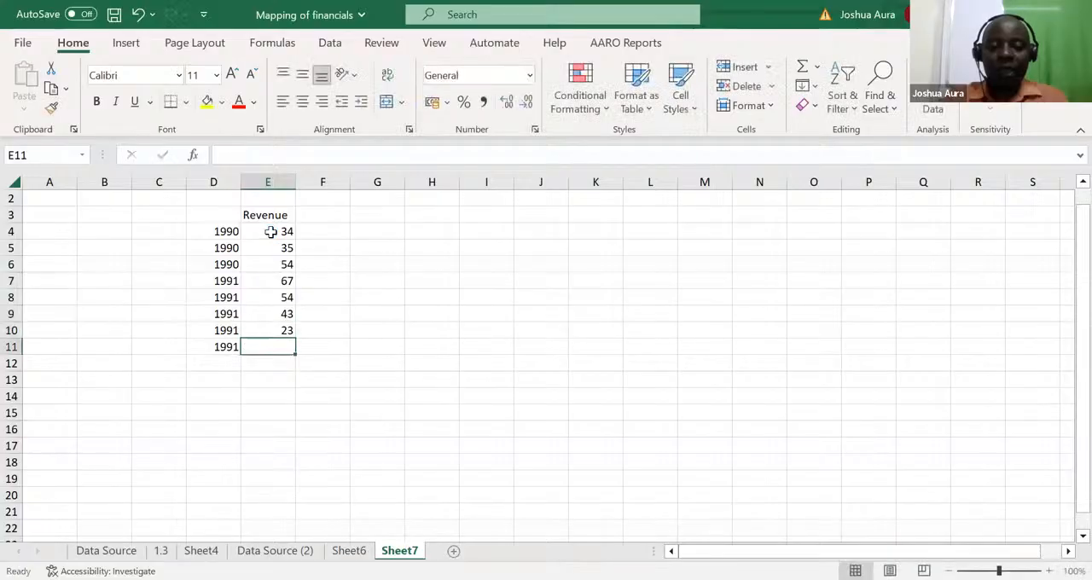
type("90")
key("Return")
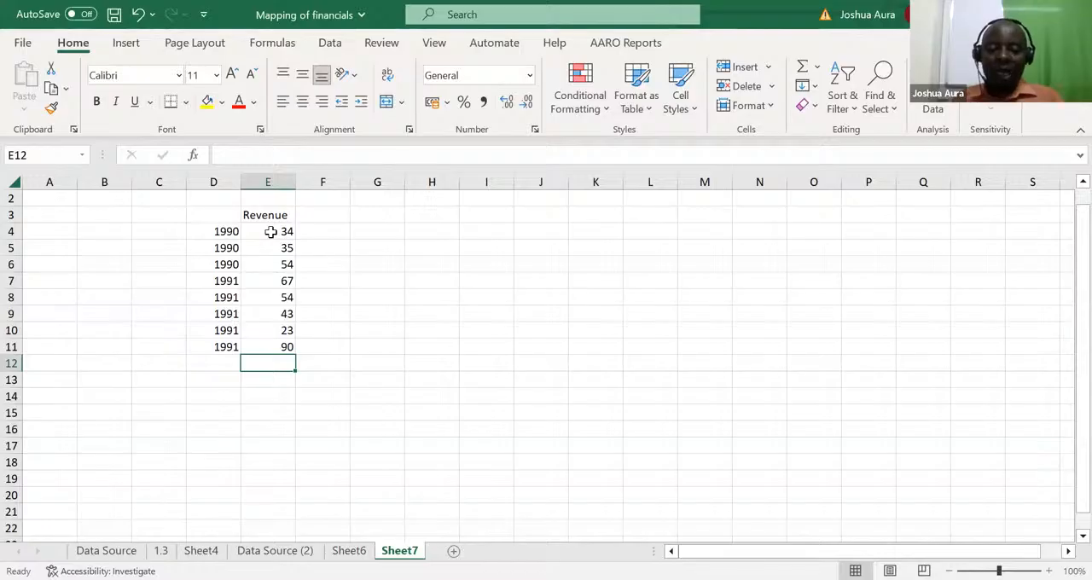
key("alt+equal")
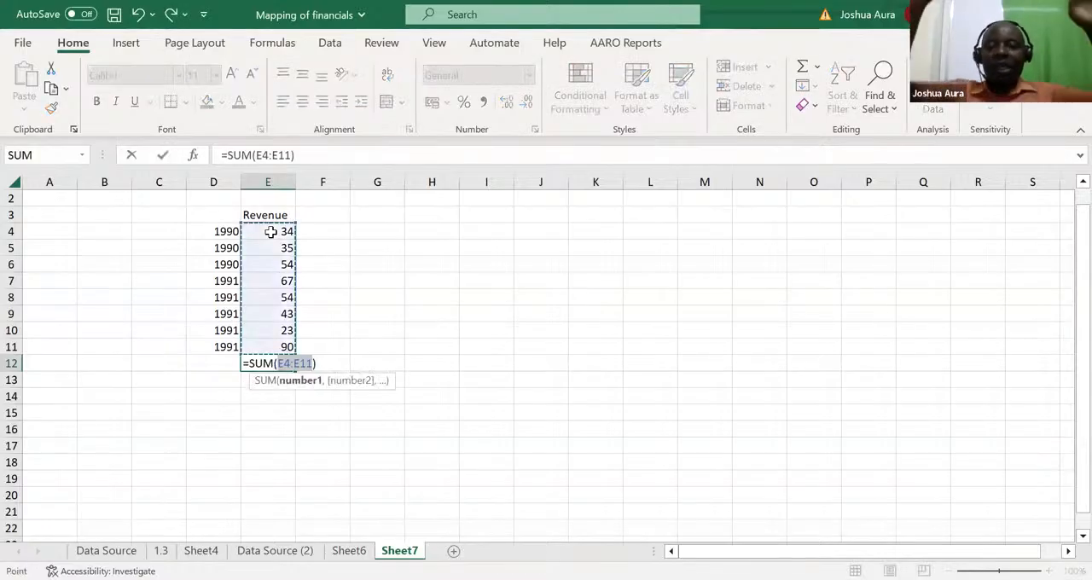
key("Return")
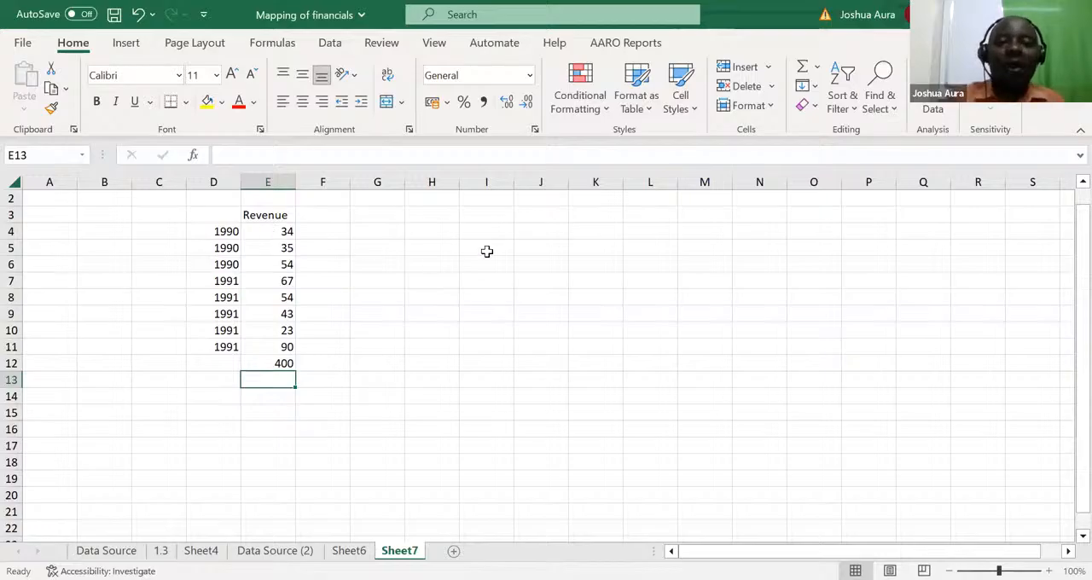
Step: Enter the lookup years 1990 in I5 and 1991 in I7, beside the revenue list
left_click(498, 247)
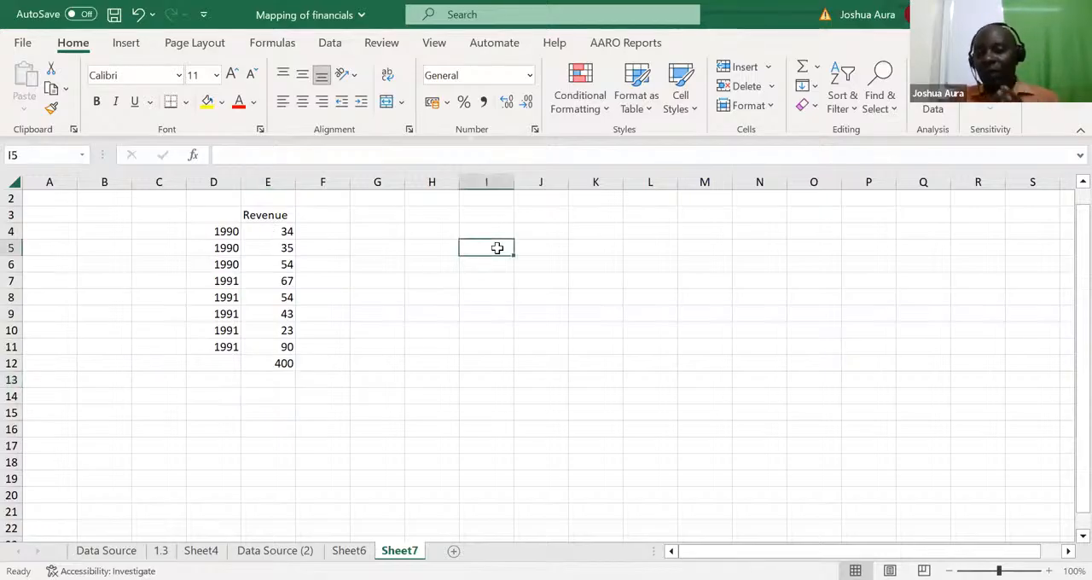
type("1990")
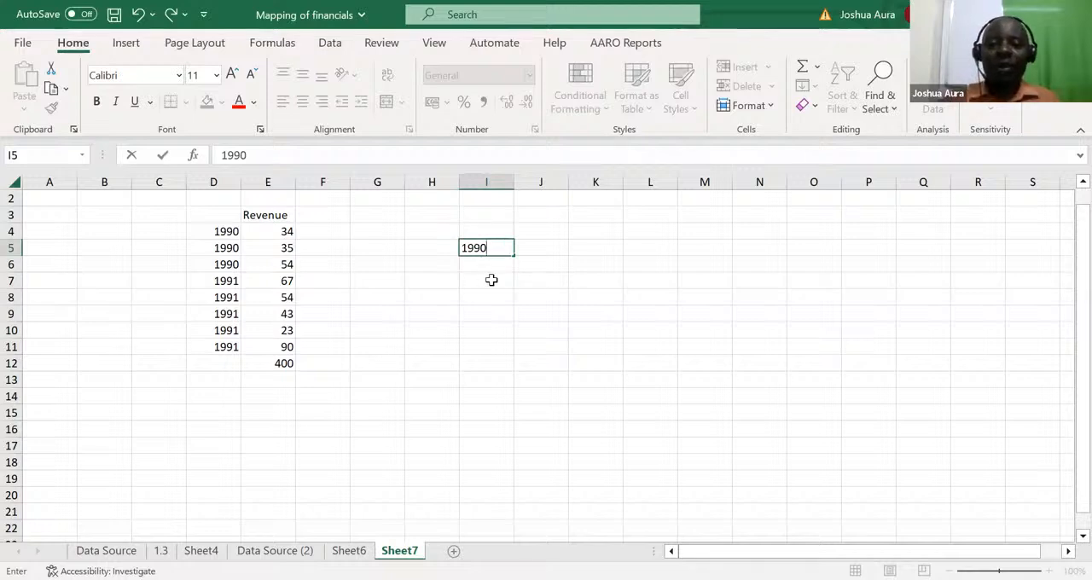
left_click(489, 280)
type("1991")
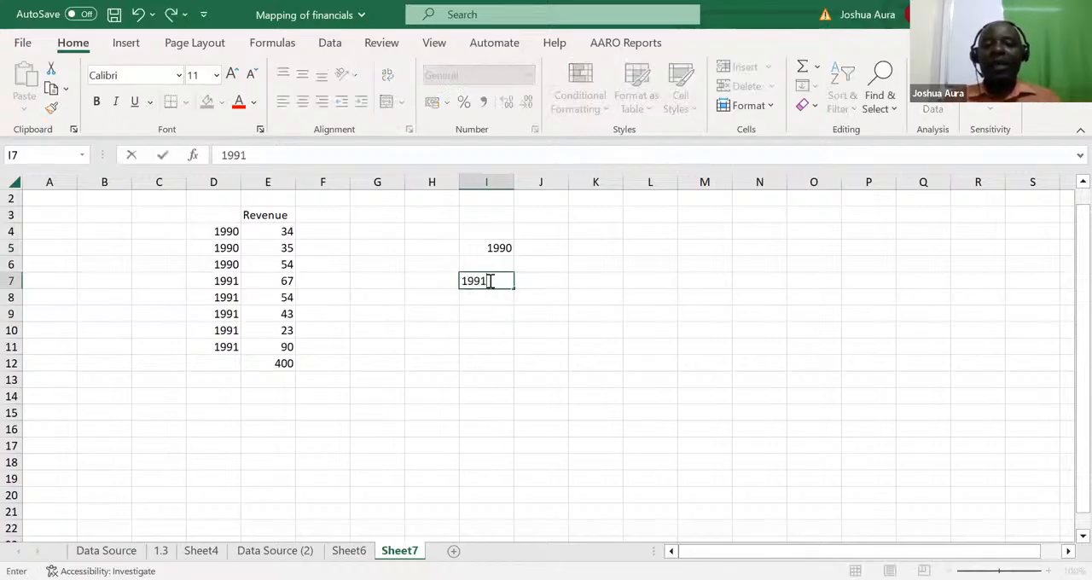
Step: Add up the 1990 revenues in J5 with the formula =E4+E5+E6
left_click(536, 249)
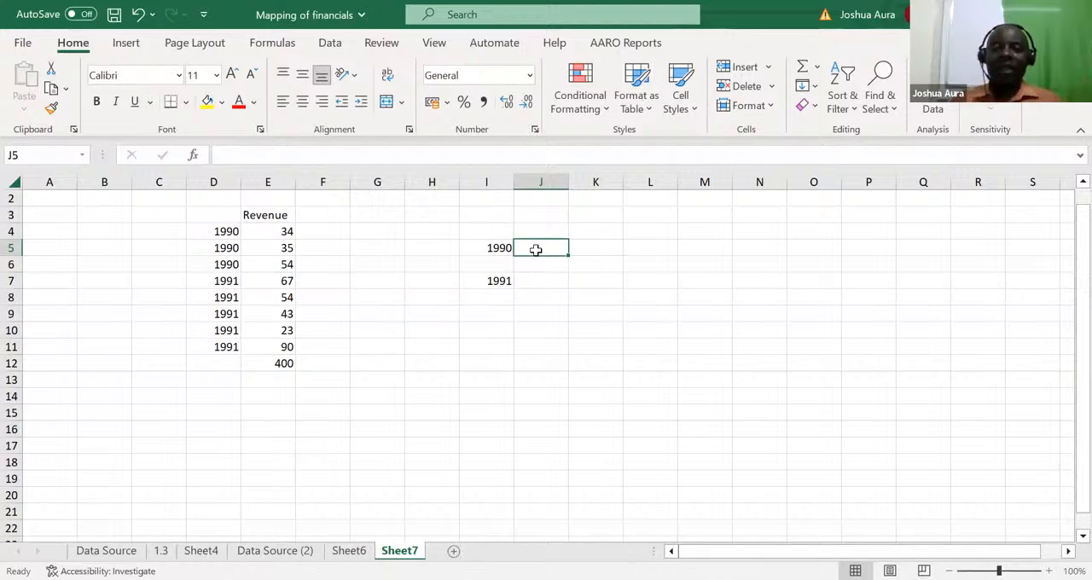
type("=")
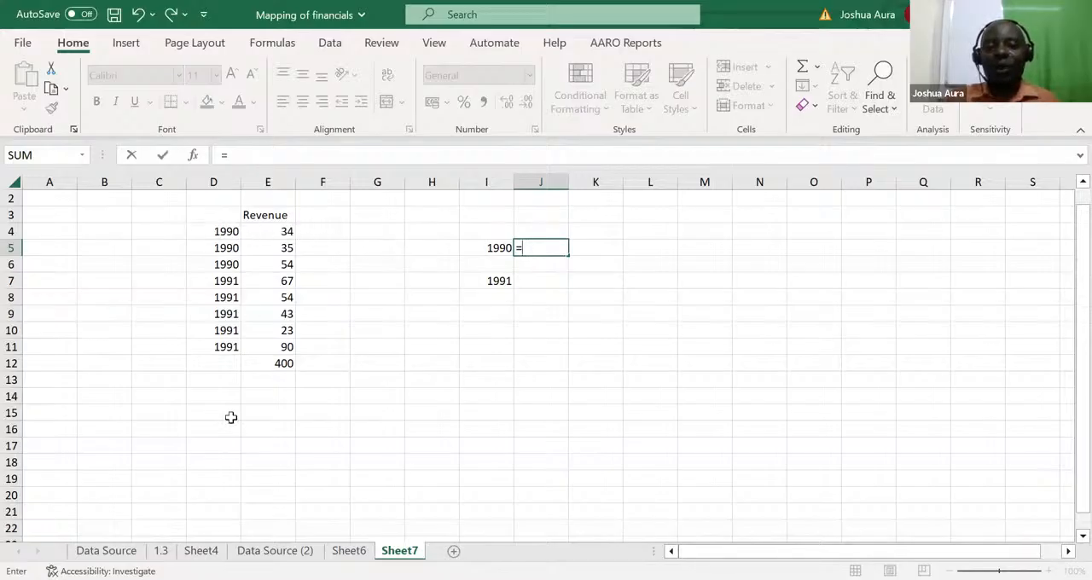
left_click(287, 232)
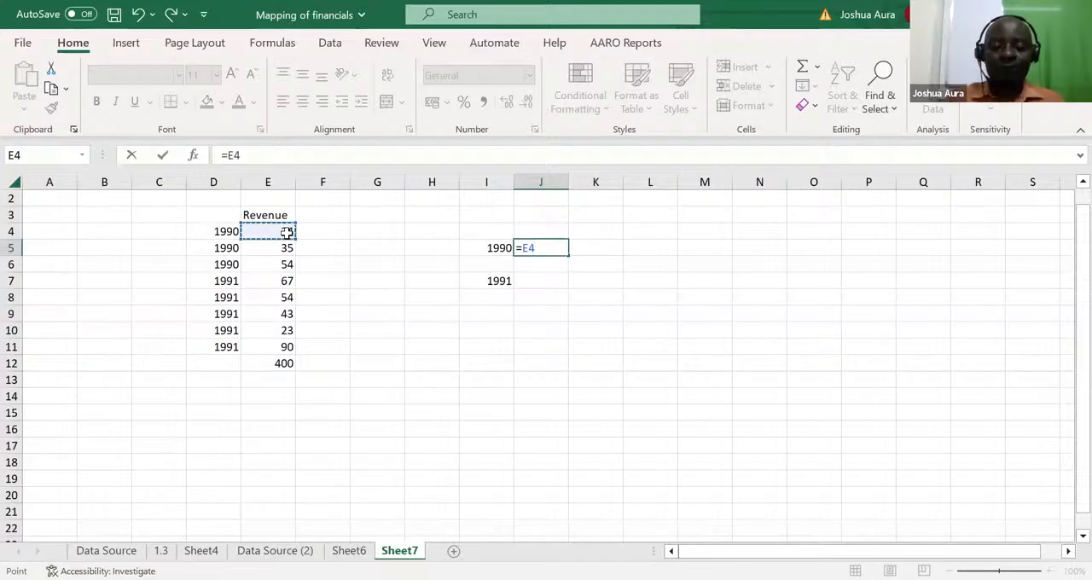
type("+")
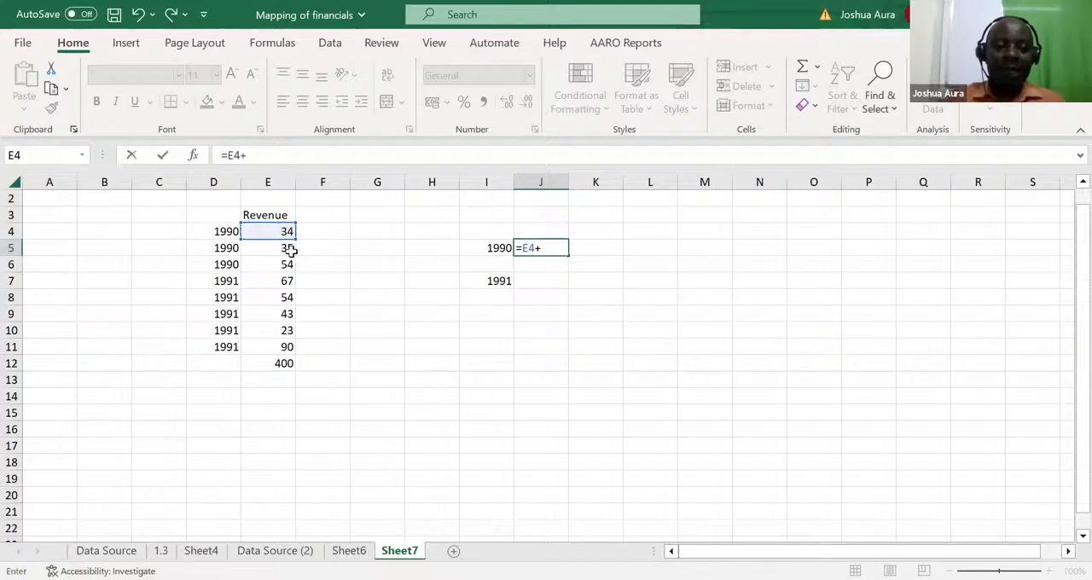
left_click(290, 247)
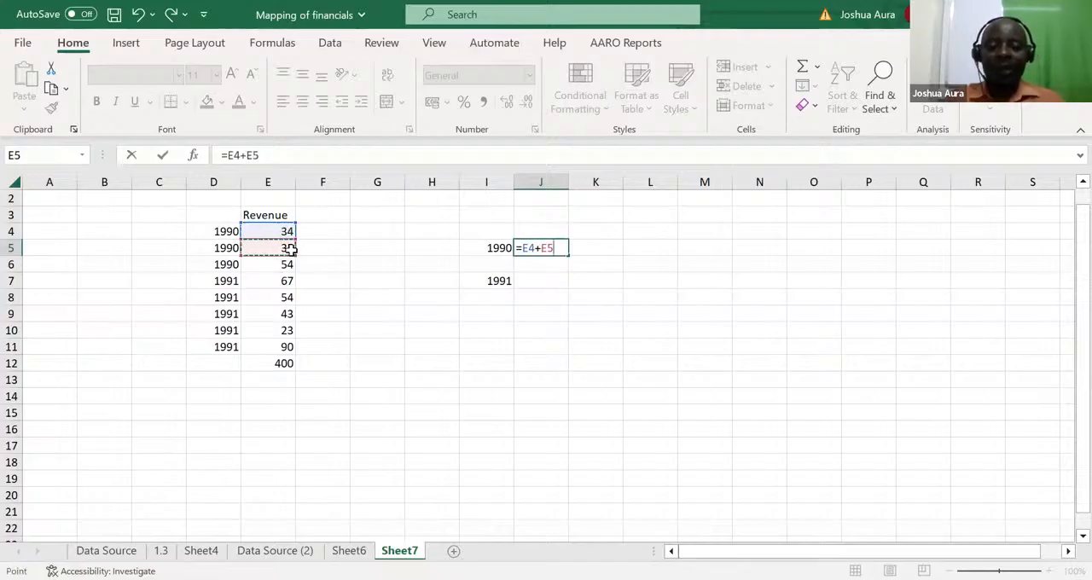
type("+")
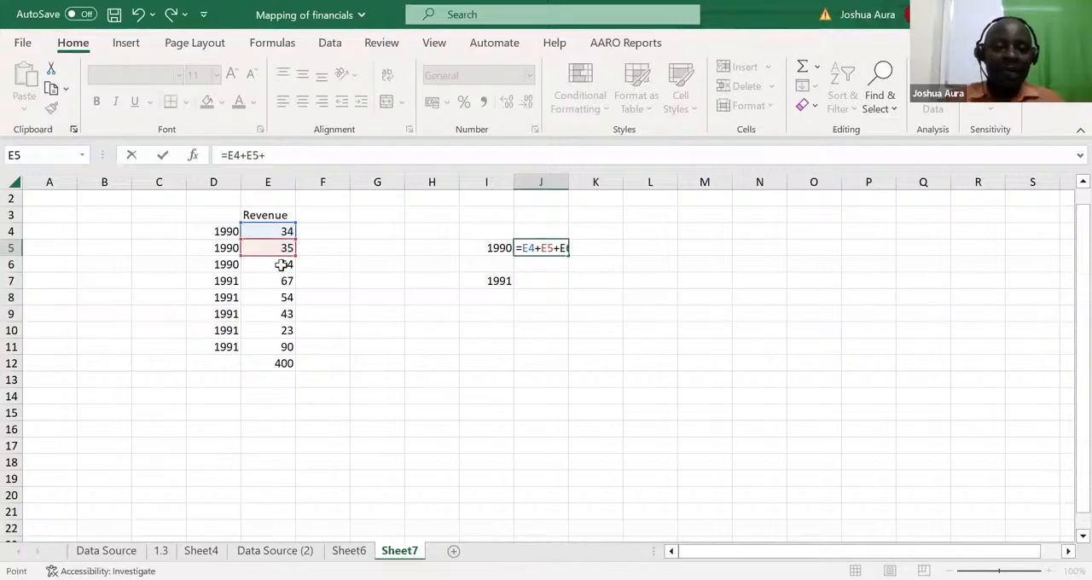
left_click(282, 265)
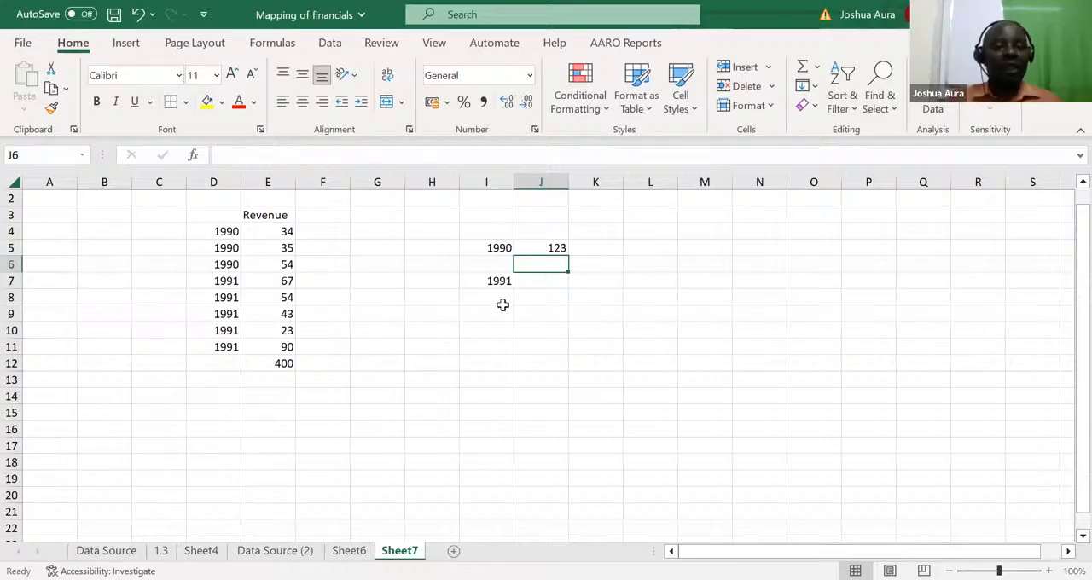
Step: Replace the formula in J5 with a SUMIFS that sums column E where column D matches the year in I5
left_click(556, 250)
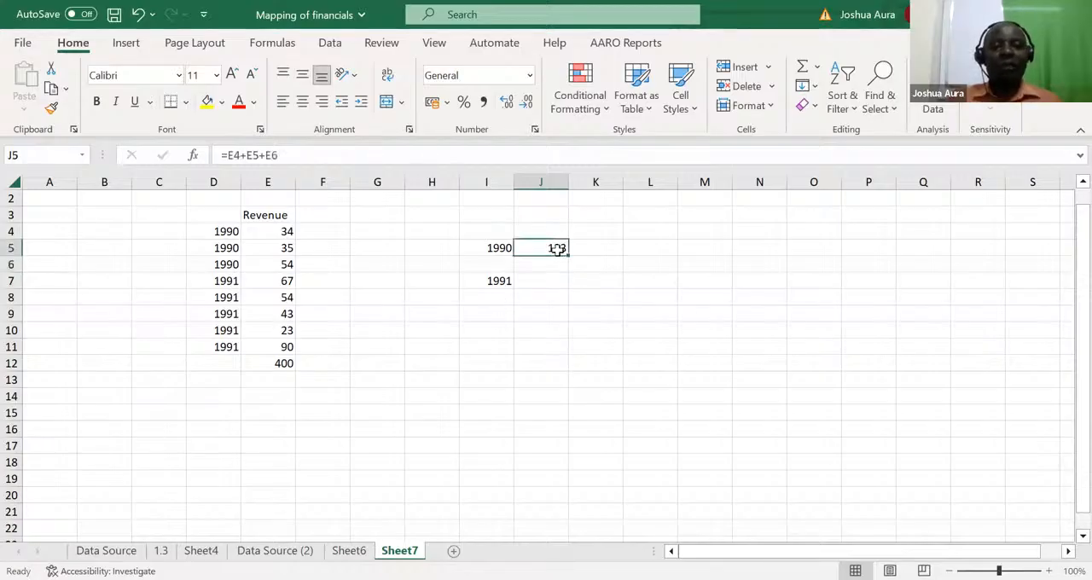
type("=")
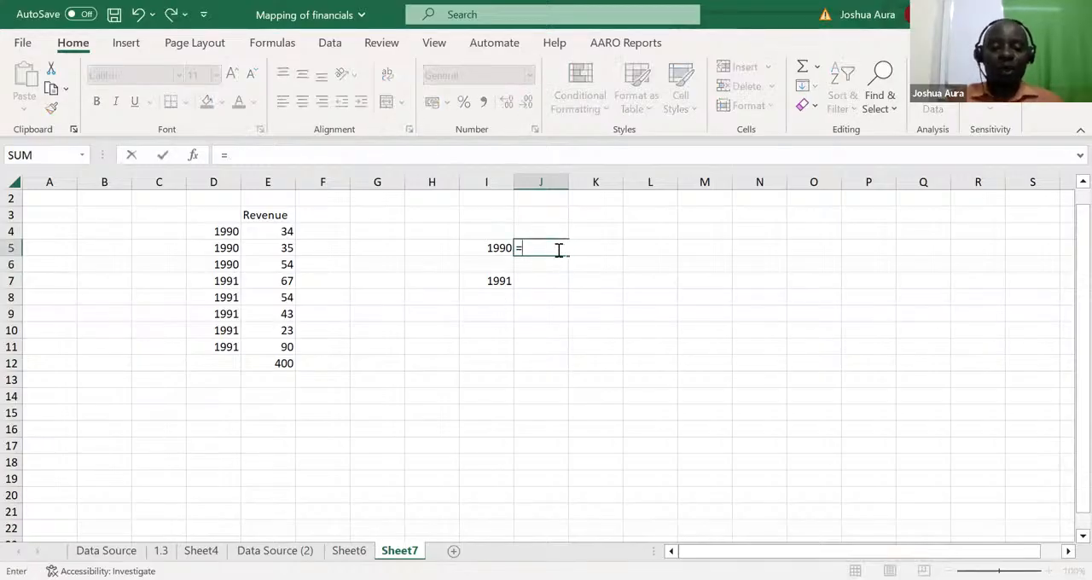
type("sumifs")
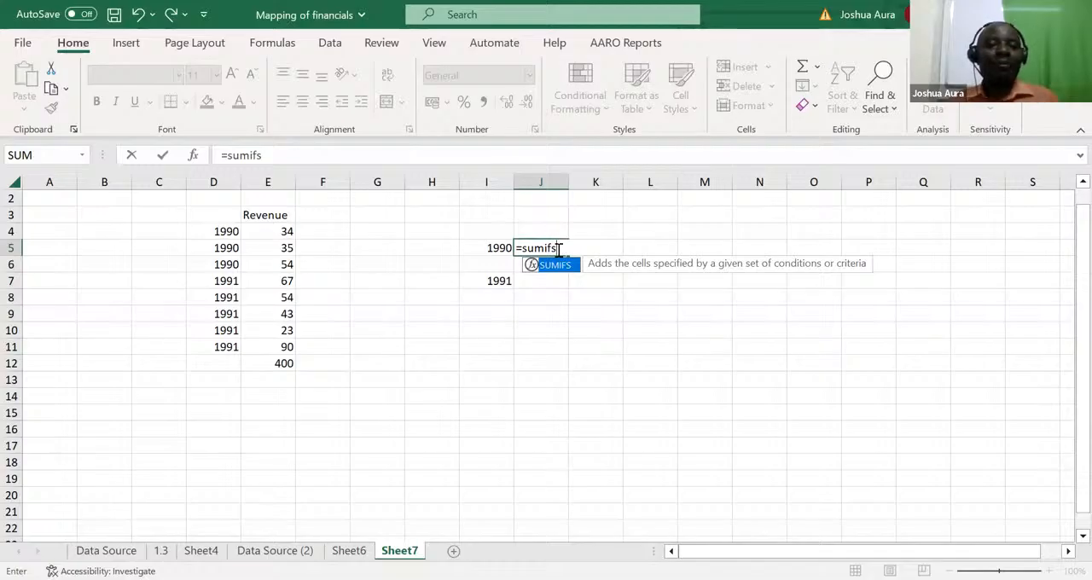
key("Tab")
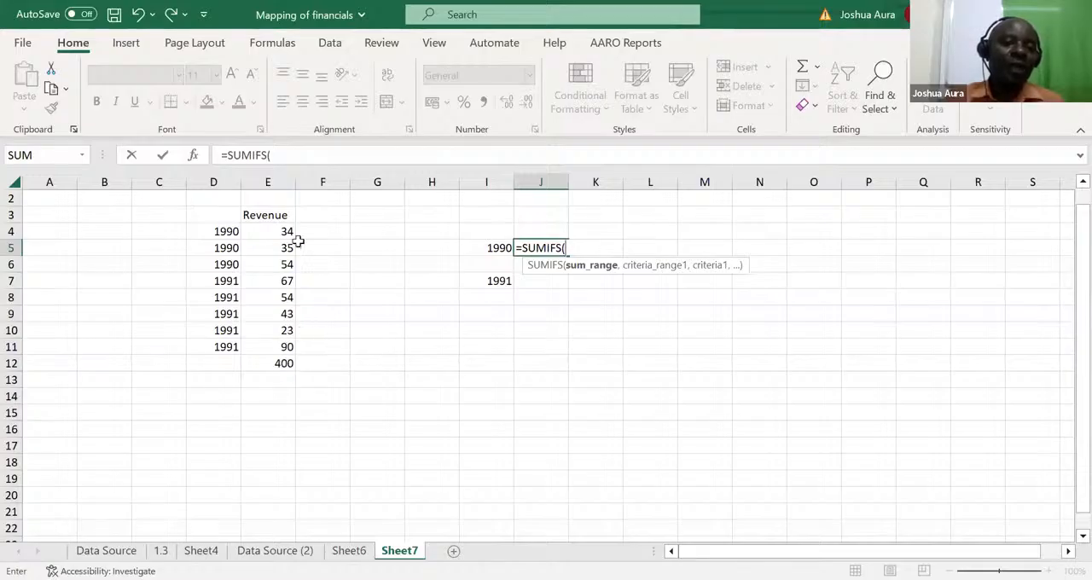
left_click(273, 175)
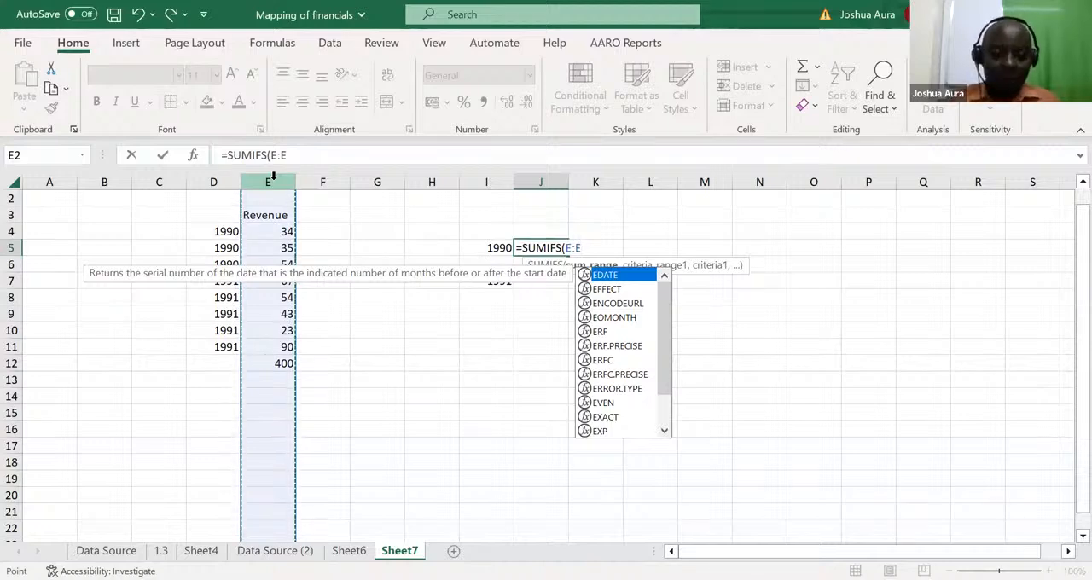
type(",")
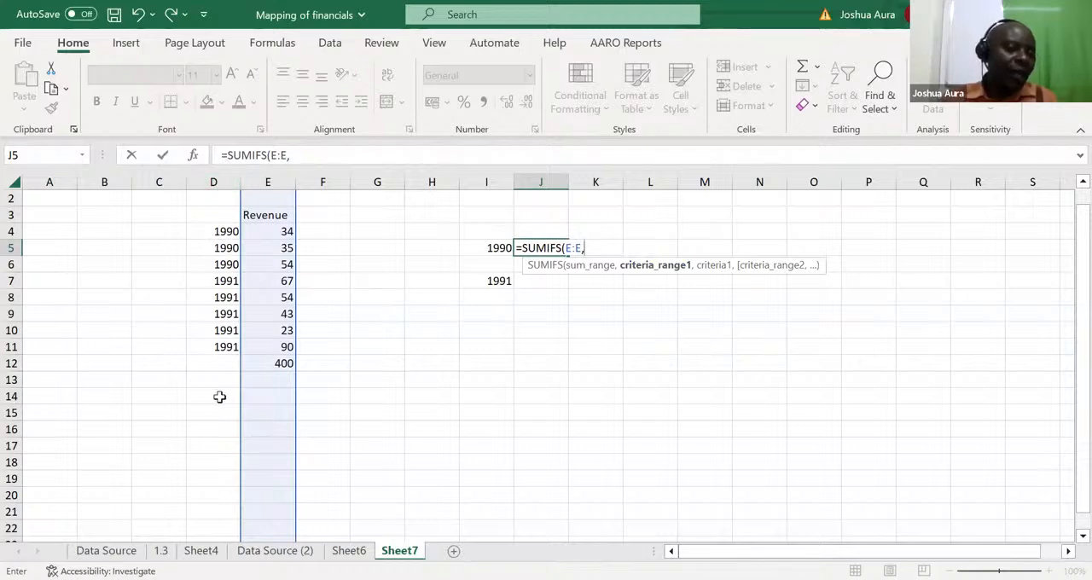
left_click(213, 181)
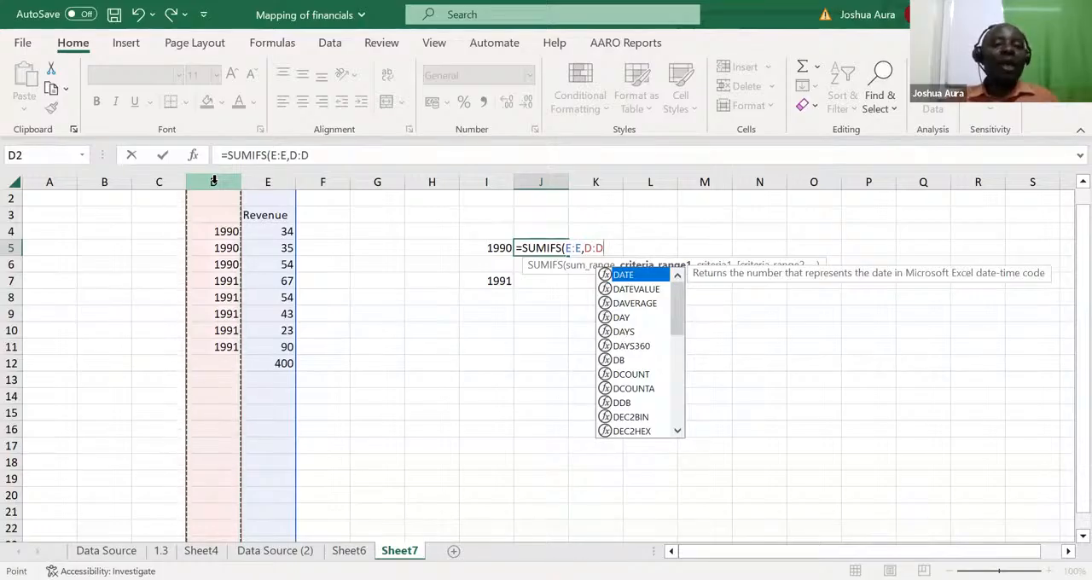
type(",")
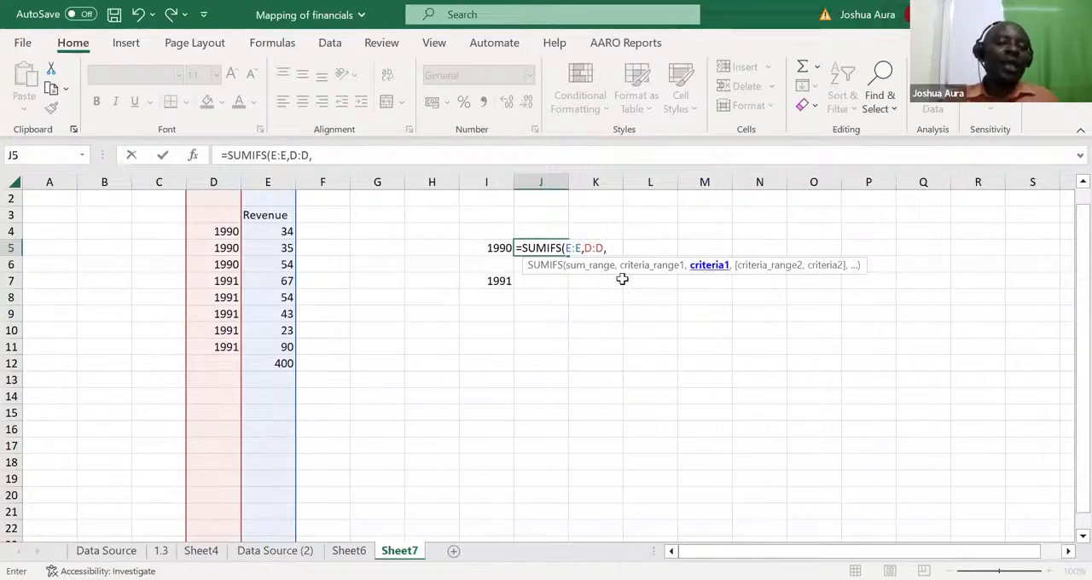
left_click(503, 247)
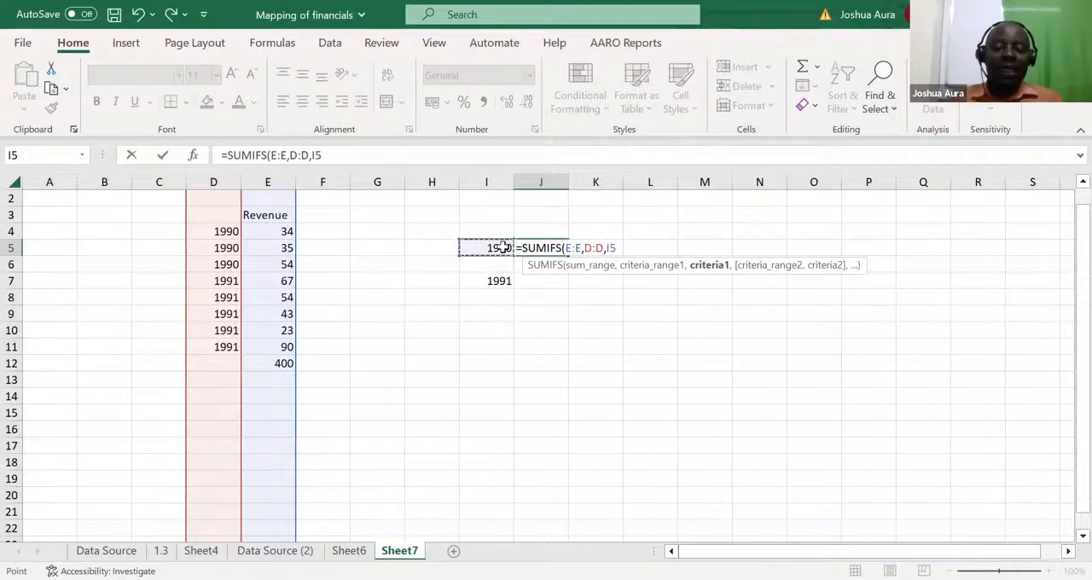
key("Return")
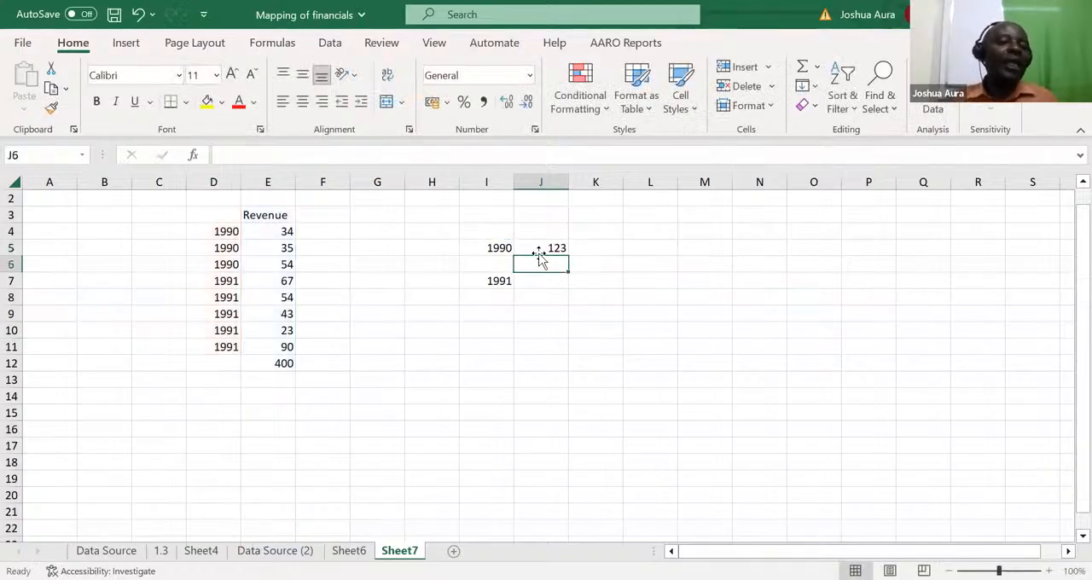
Step: Change the year in I5 to 1991 so the SUMIFS formula uses that criterion
left_click(503, 250)
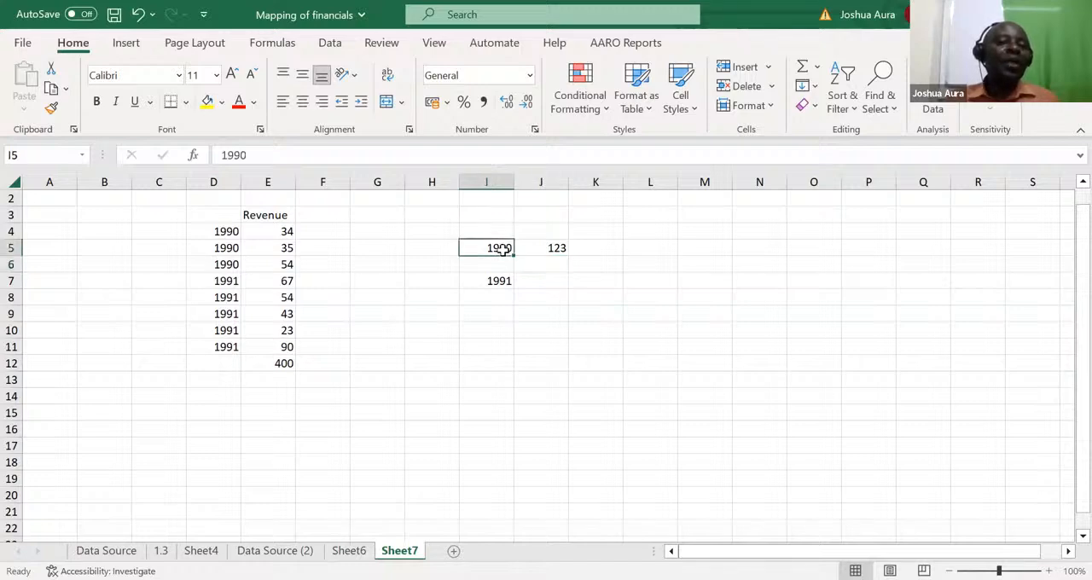
type("1991")
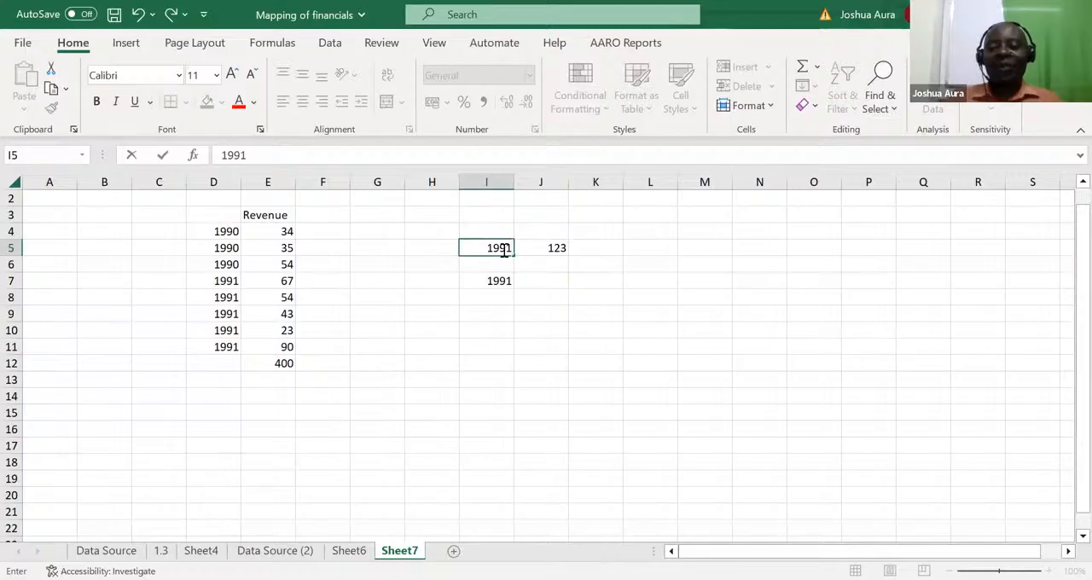
key("Return")
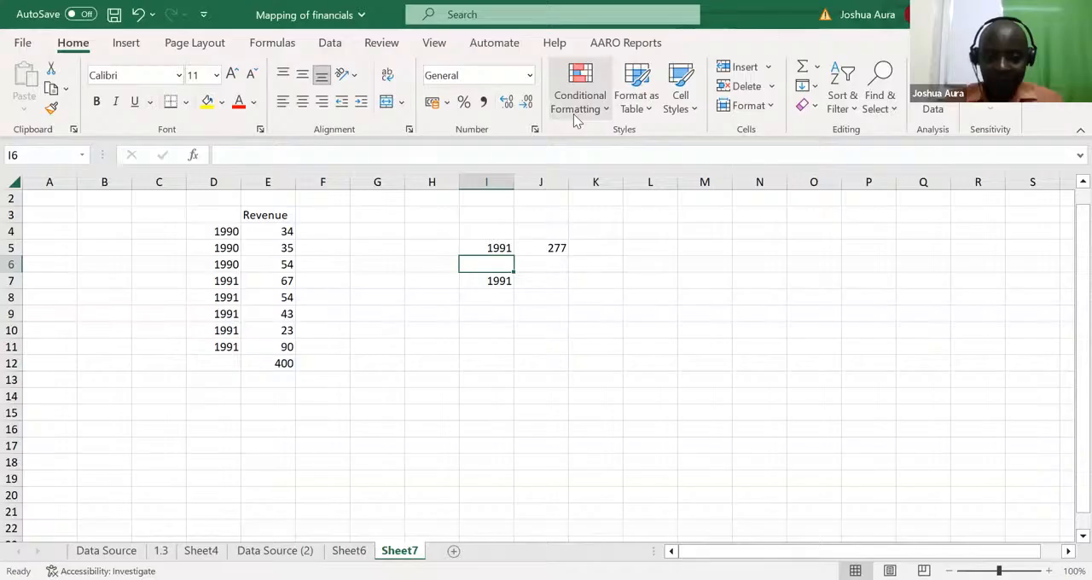
key("alt+Tab")
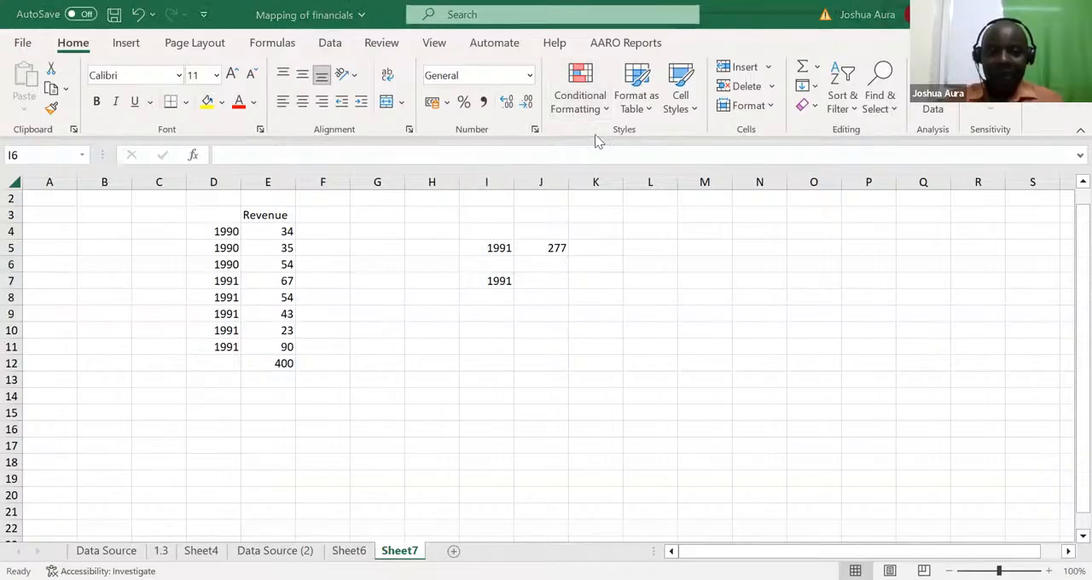
key("alt+Tab")
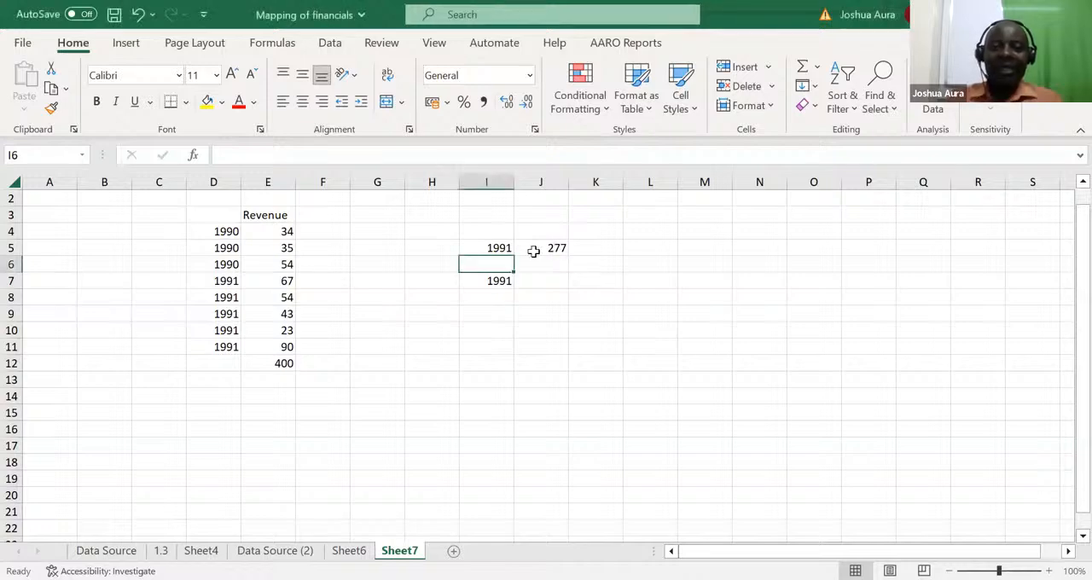
left_click(553, 249)
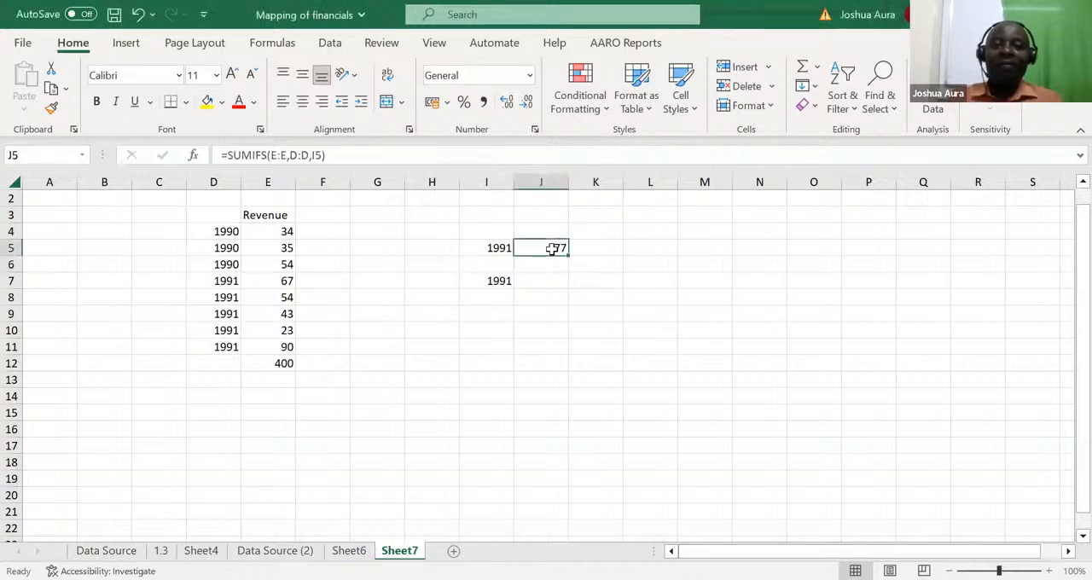
Step: Delete the revenue total from E12 and select the empty heading cell D3 above the years
left_click(285, 364)
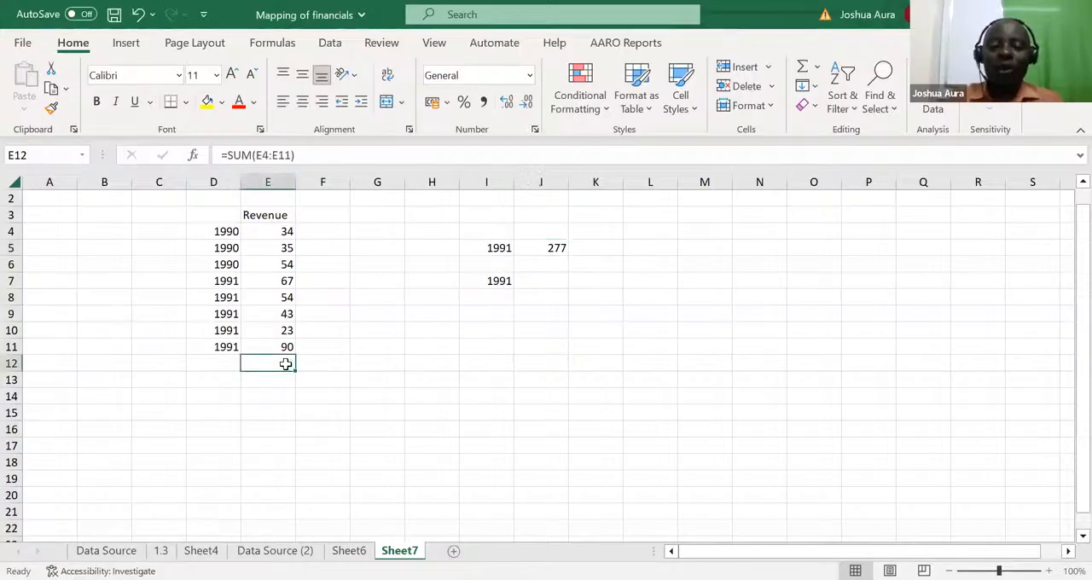
key("Delete")
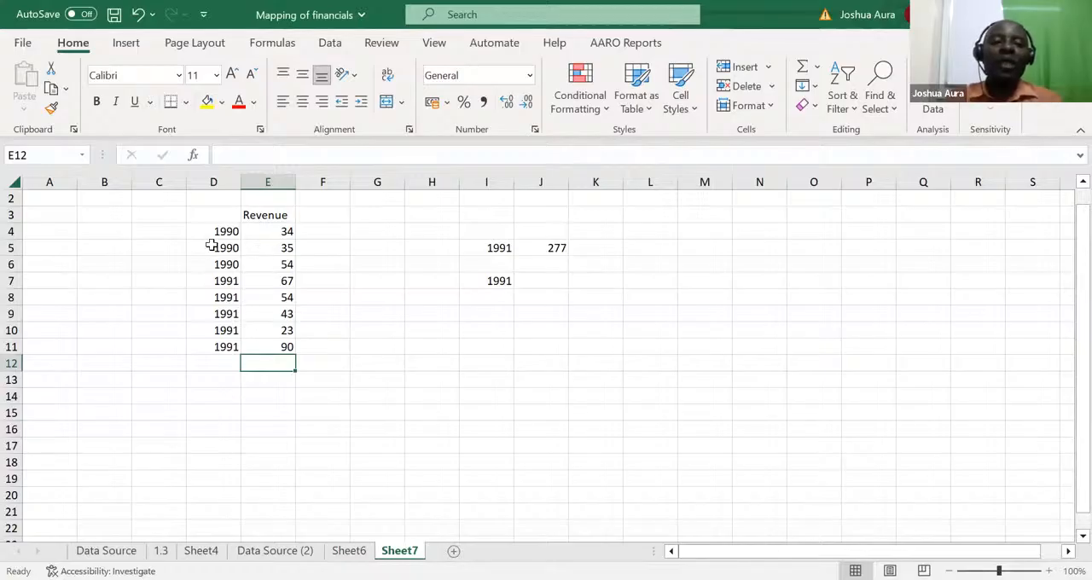
left_click(218, 215)
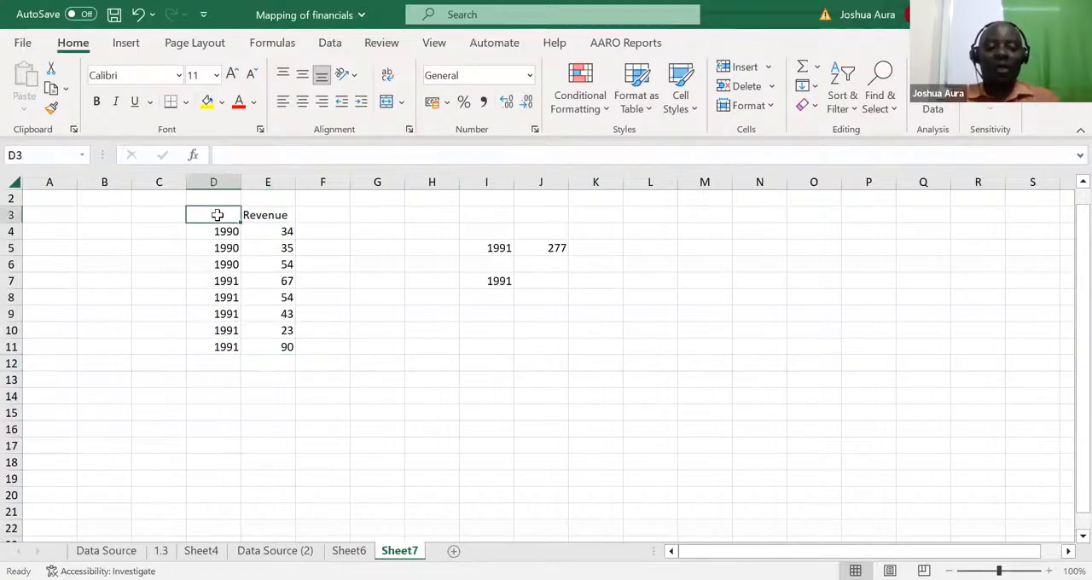
Step: Enter the heading Year in D3 above the list of years
type("Year")
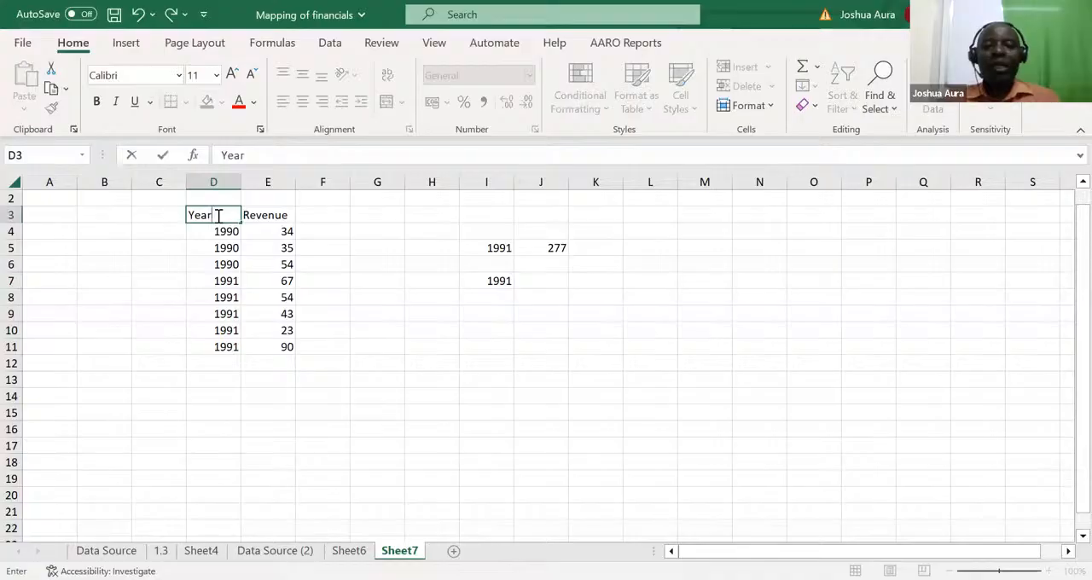
left_click(332, 414)
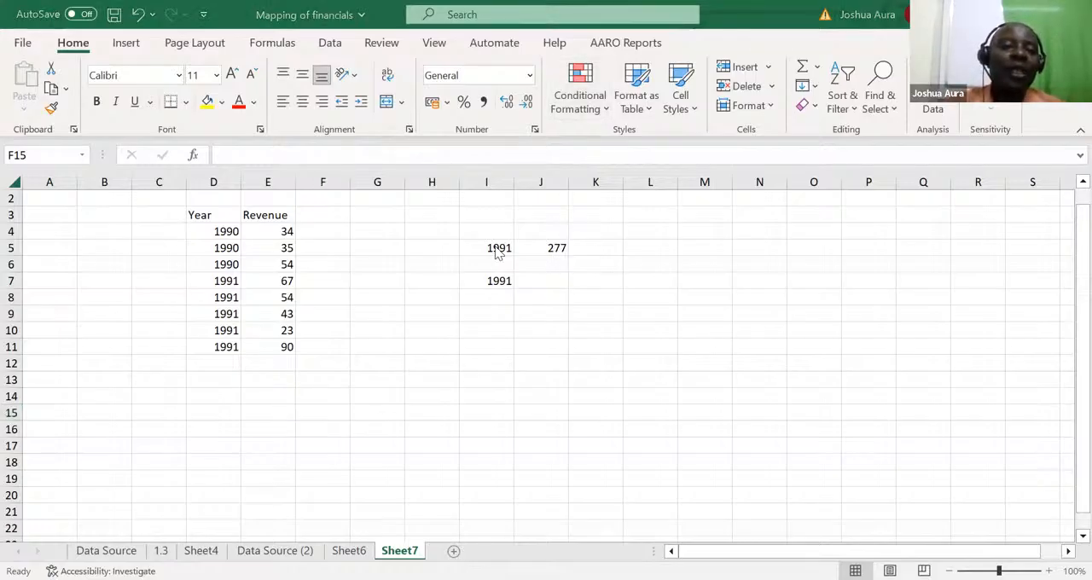
Step: Re-enter the formula in J5 as a SUMIFS with sum range E:E, criteria range D:D and criterion I5
left_click(547, 246)
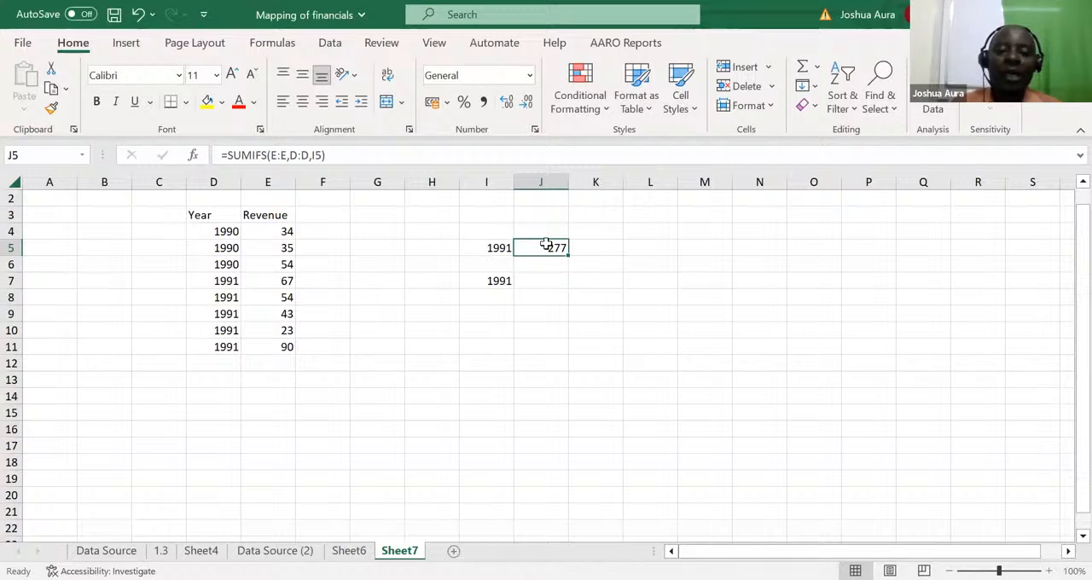
type("=")
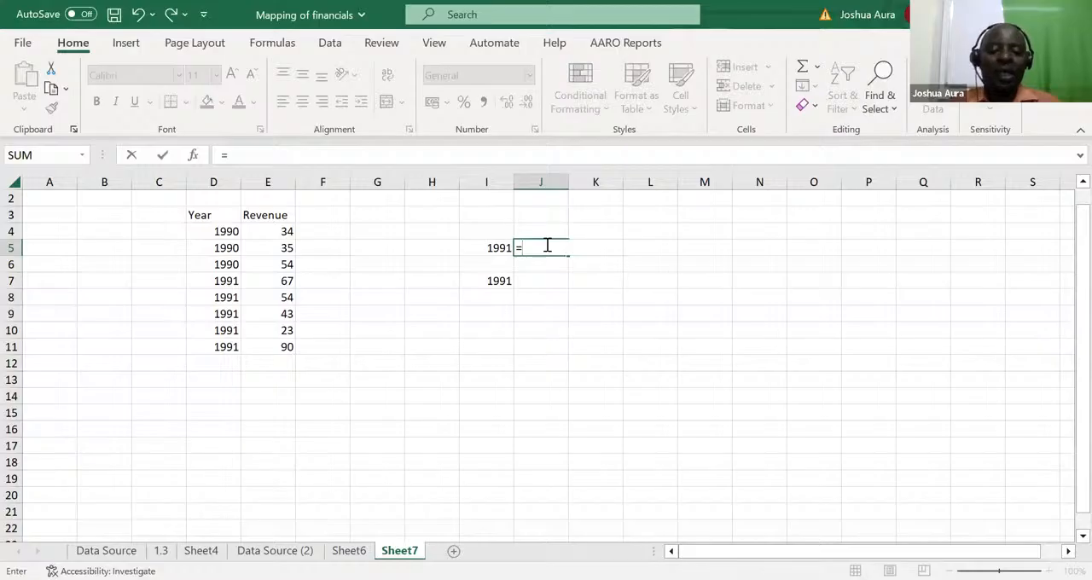
type("sum")
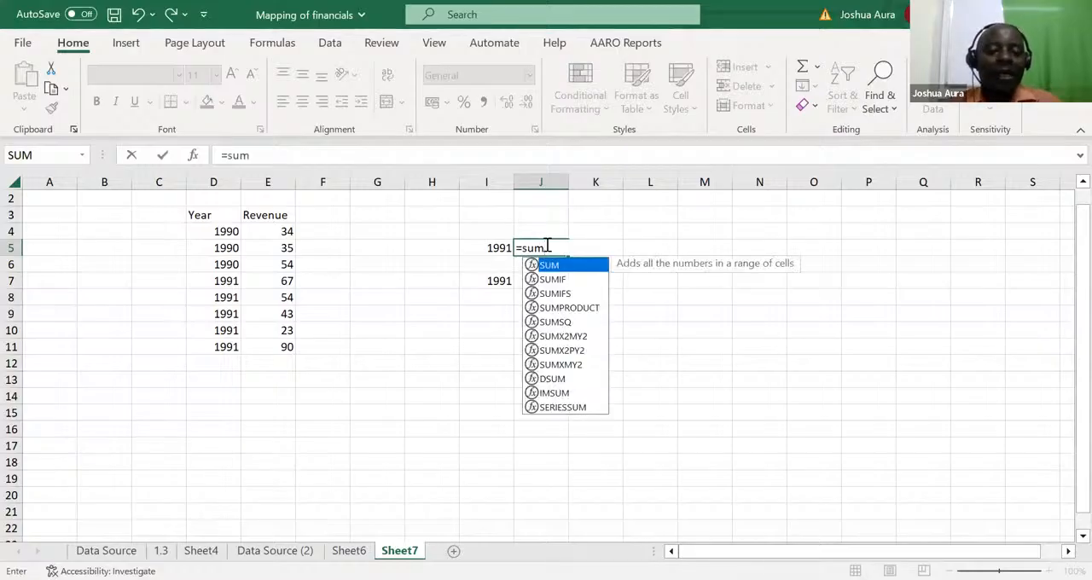
type("ifs")
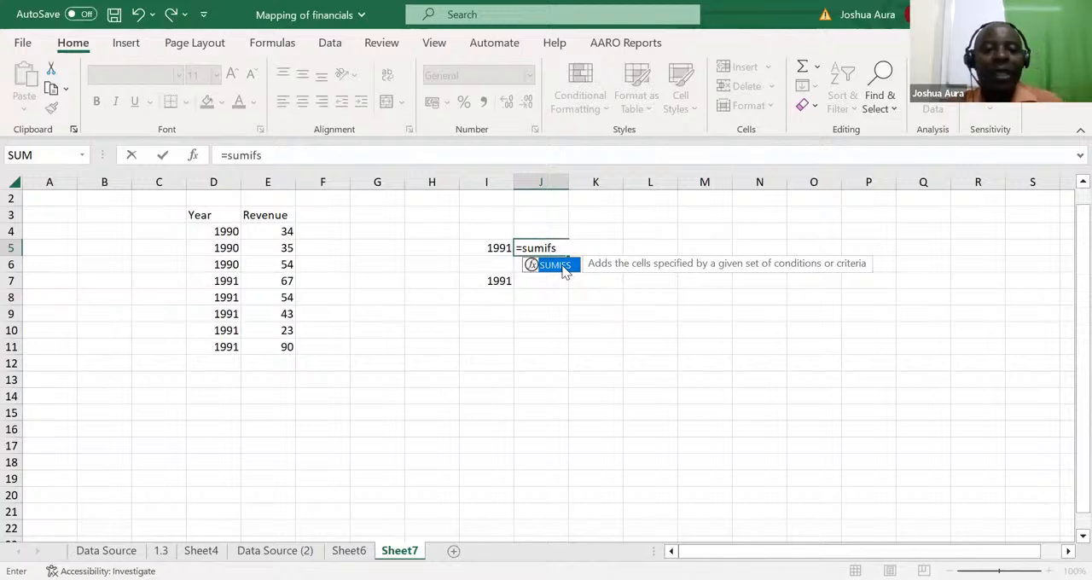
double_click(555, 266)
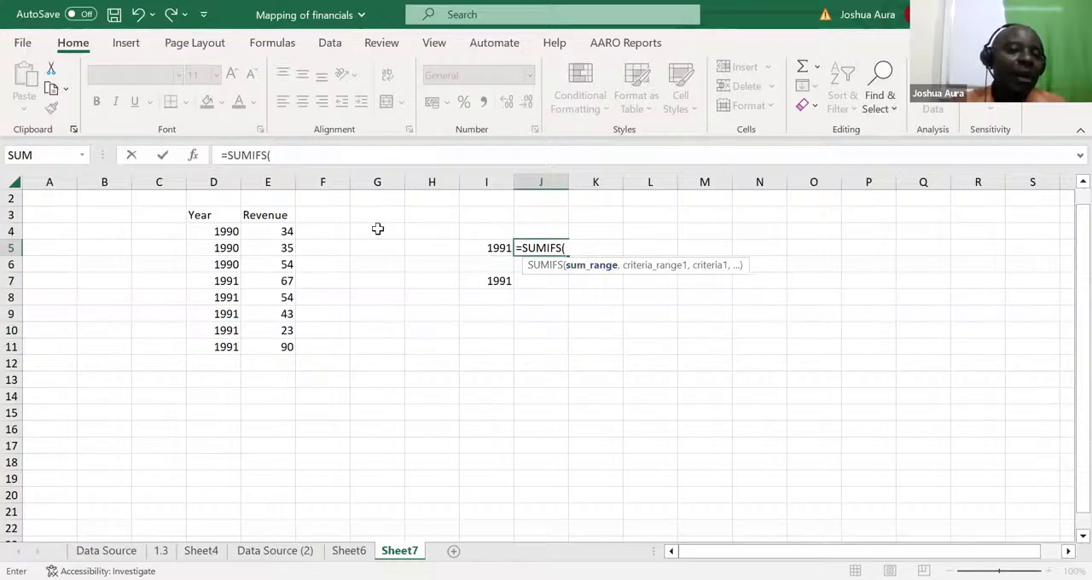
left_click(265, 176)
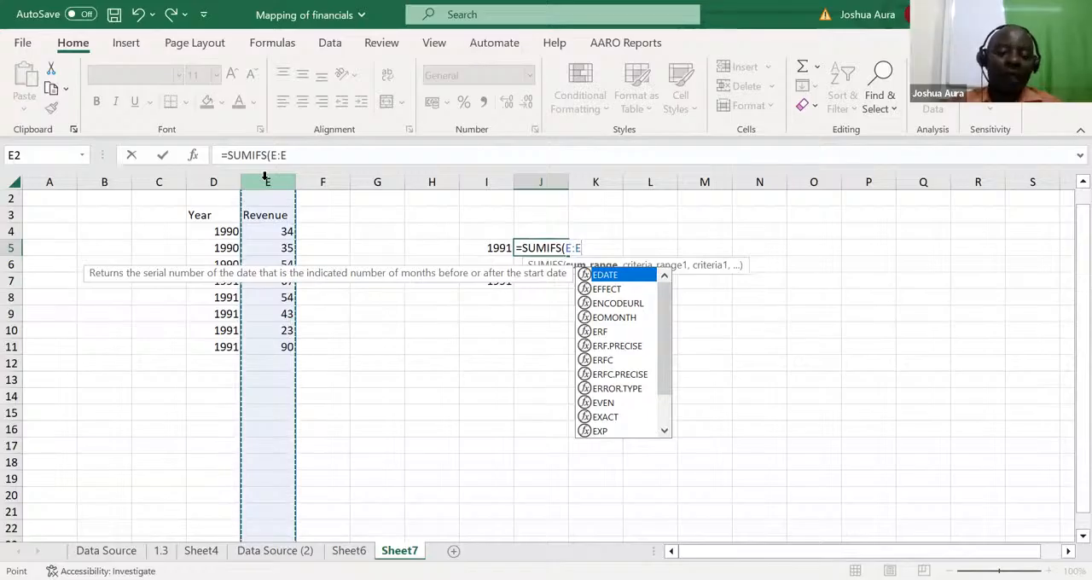
type(",")
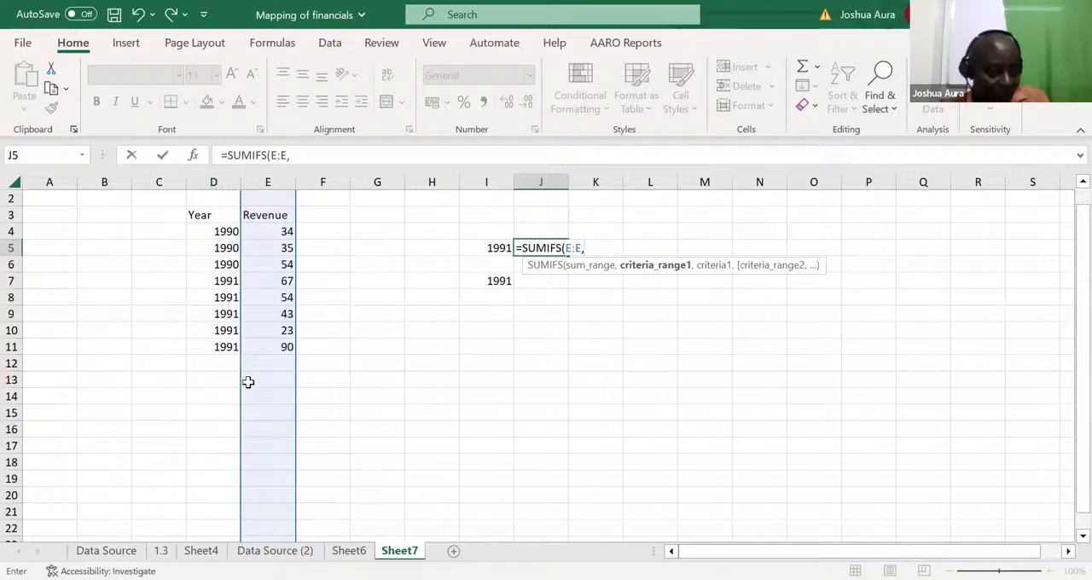
left_click(213, 176)
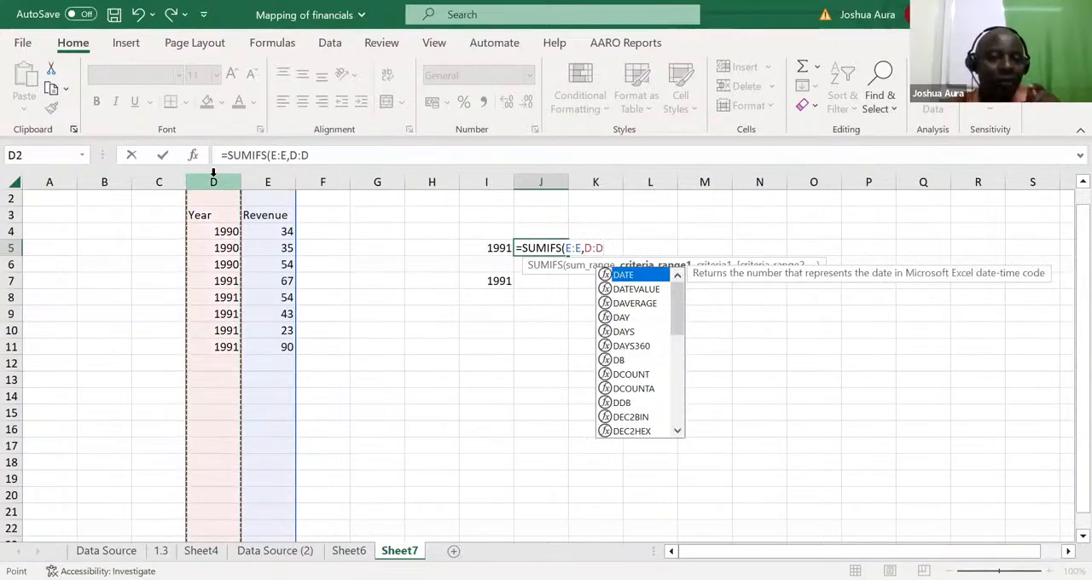
type(",")
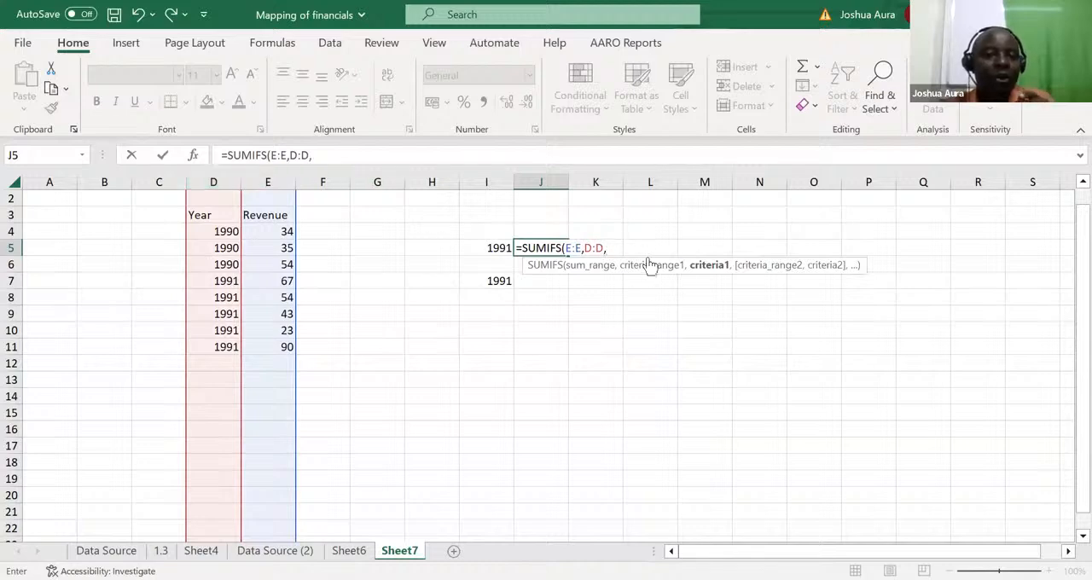
left_click(503, 247)
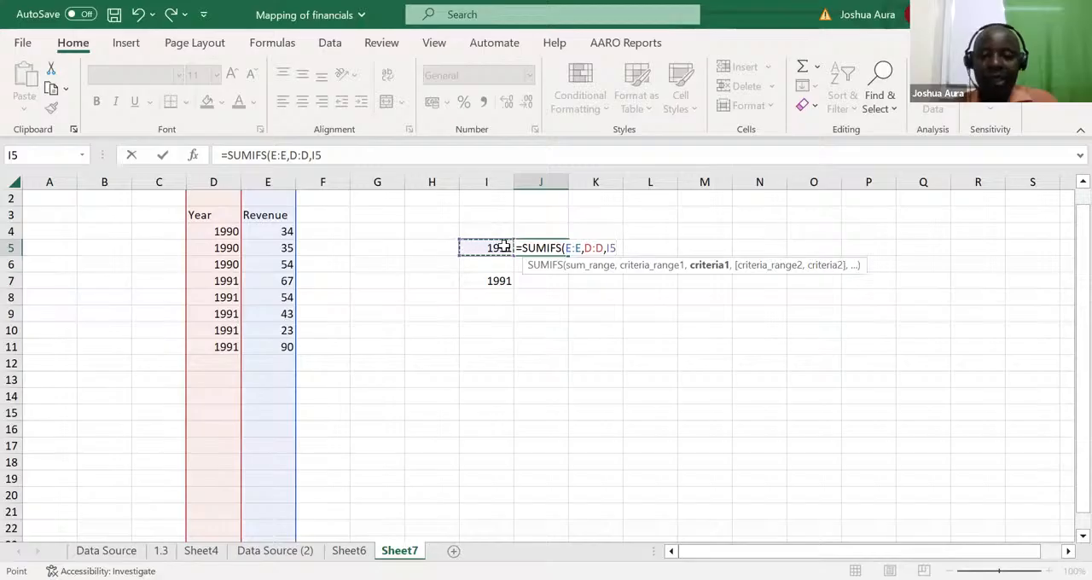
key("Return")
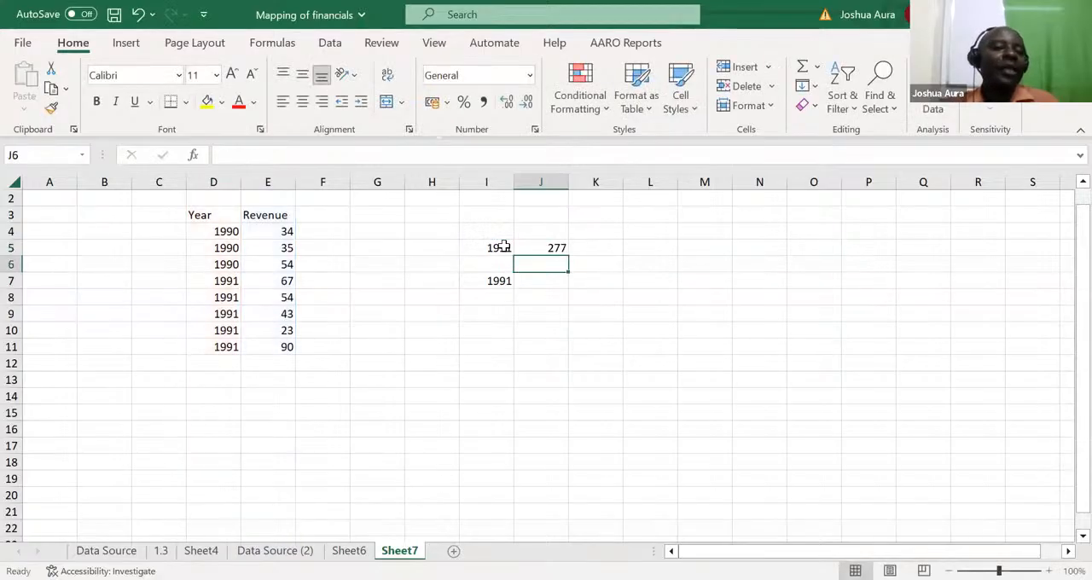
Step: Change the criterion year in I5 to 1990
left_click(507, 248)
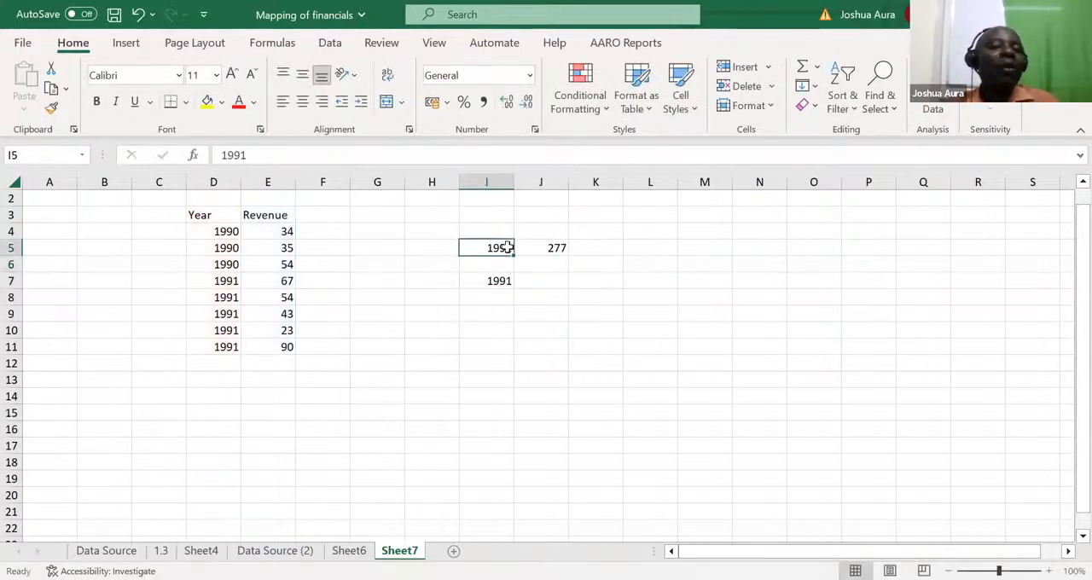
type("19")
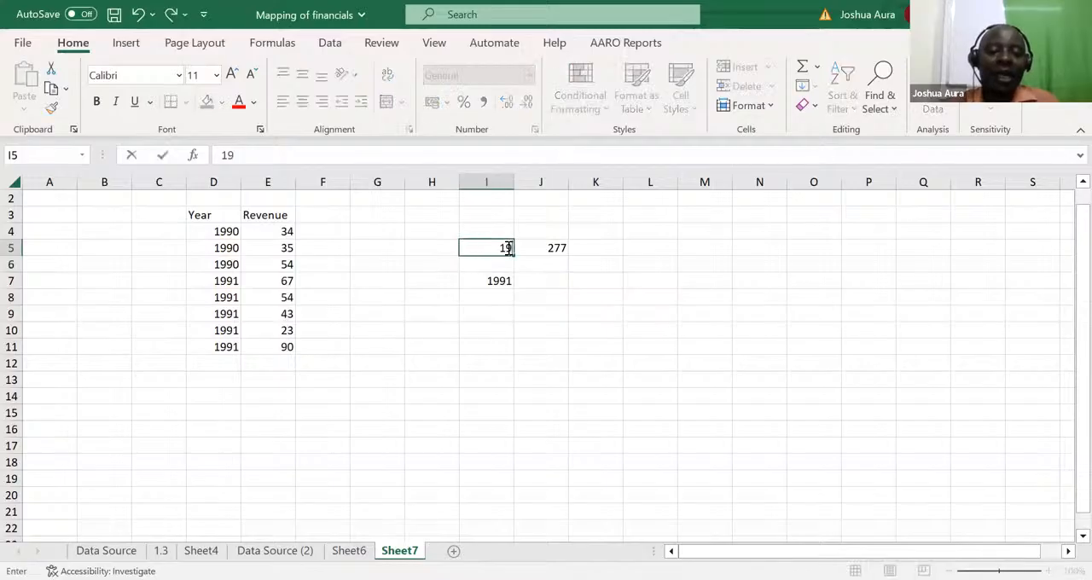
type("90")
key("Return")
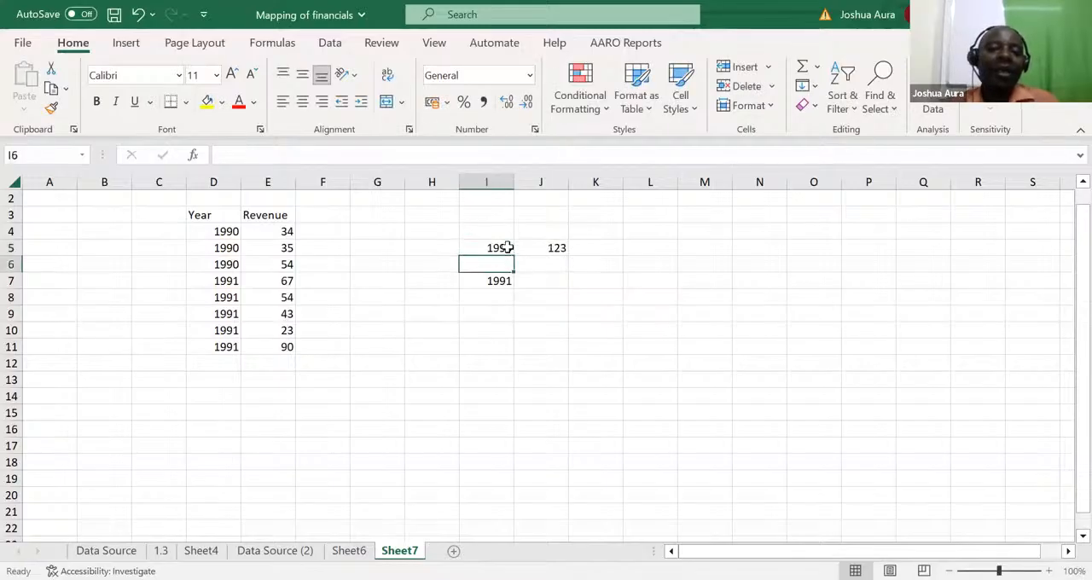
Step: Set the criterion year in I5 to 1978 to test the SUMIFS with a year missing from the list
left_click(502, 248)
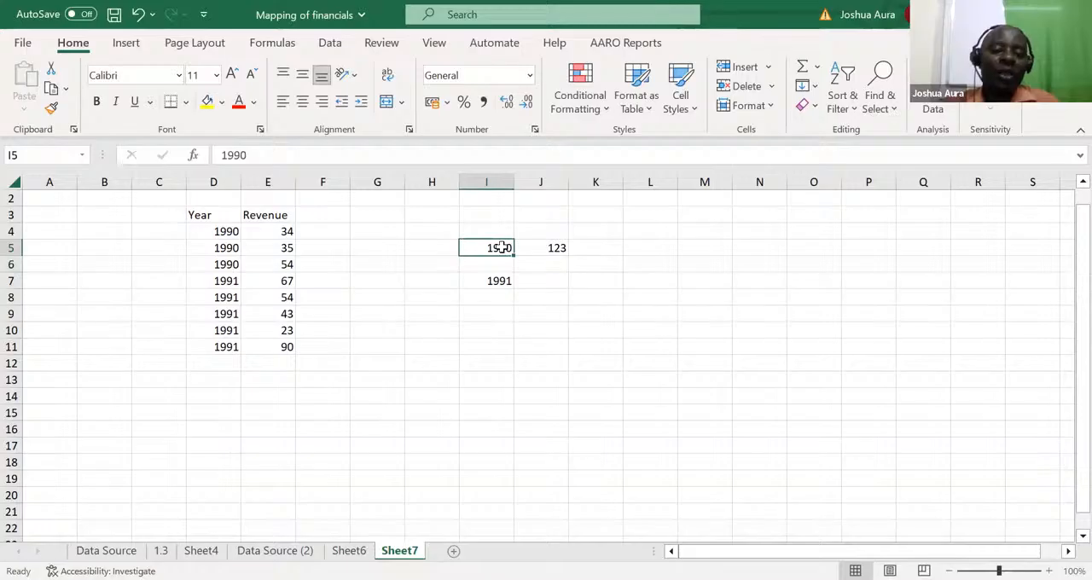
type("1978")
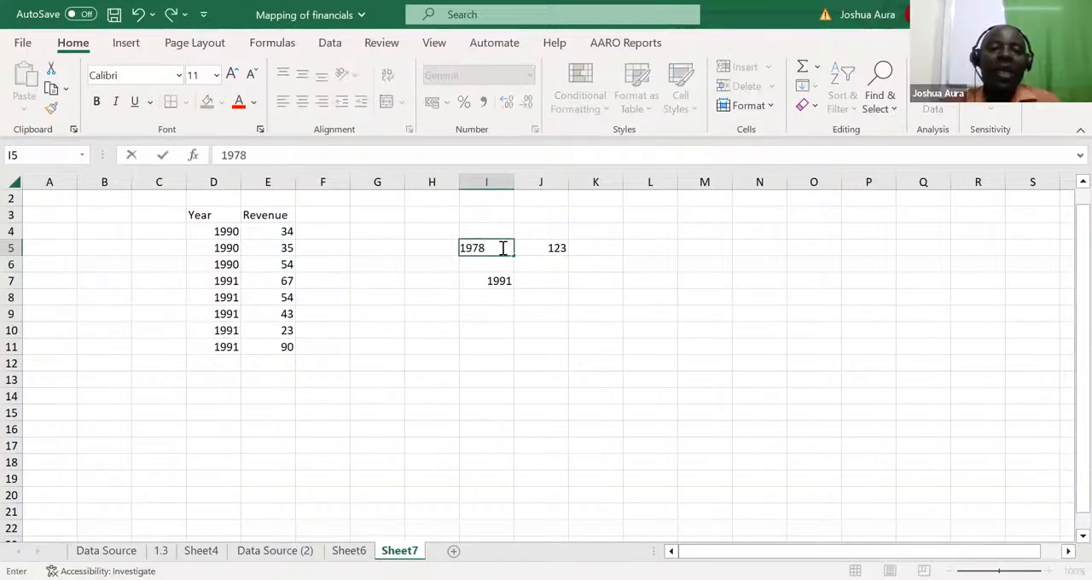
key("Return")
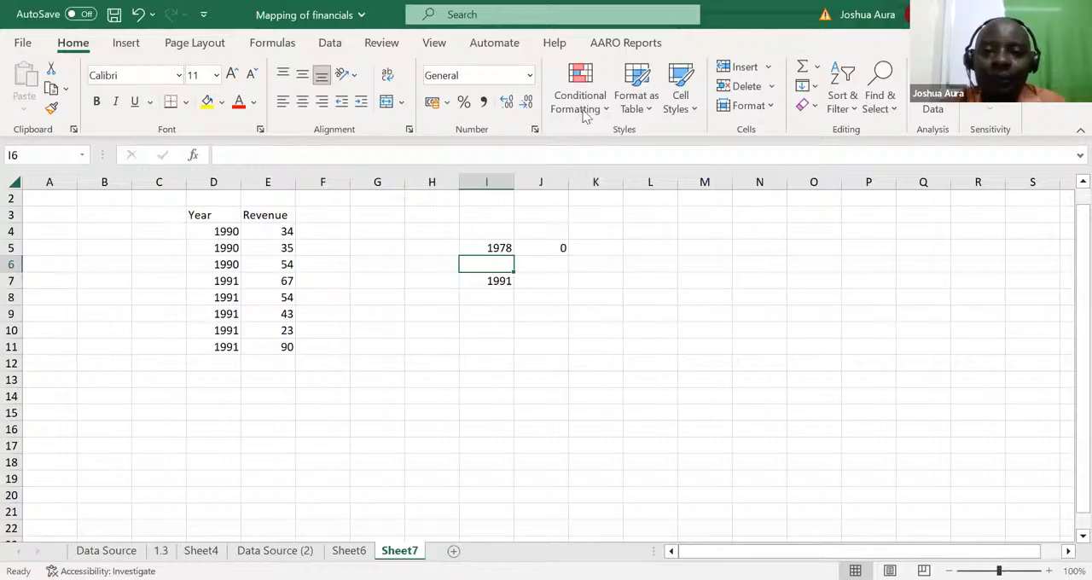
key("alt+Tab")
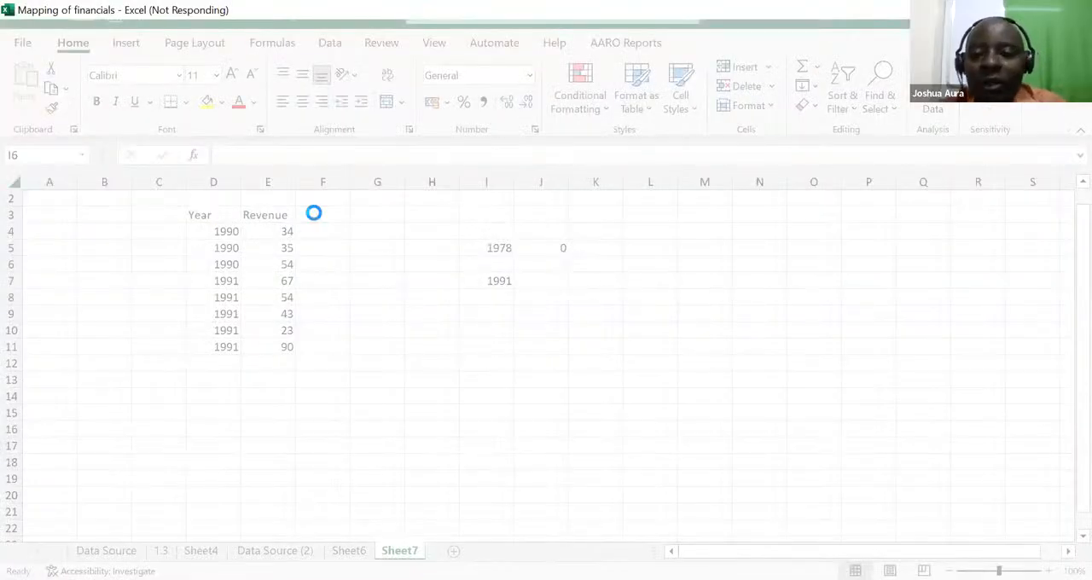
Step: Add a Gender heading in F3 and enter Girls for the first two rows, F4 and F5
double_click(314, 213)
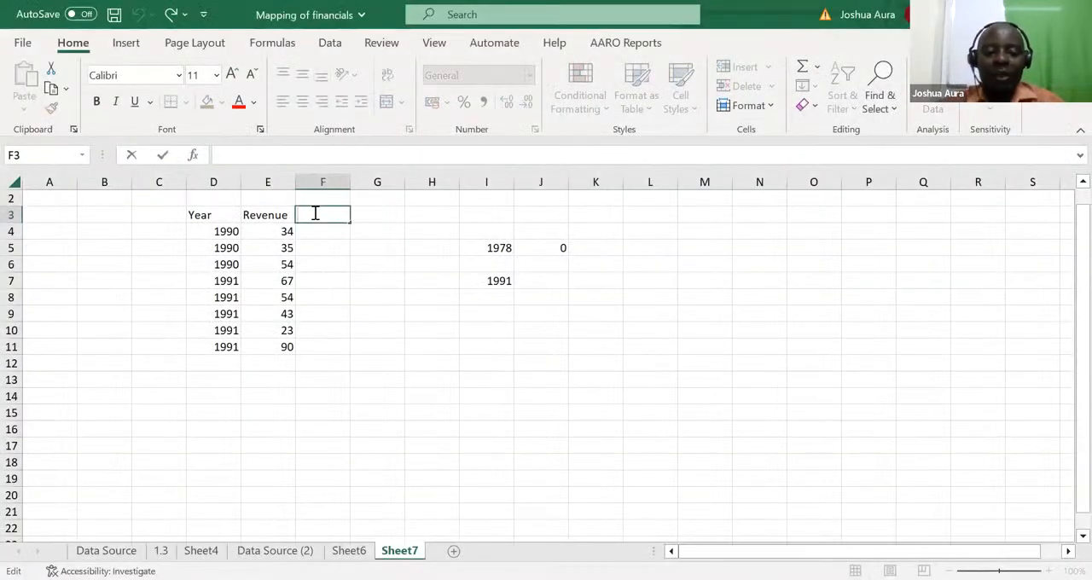
type("Gender")
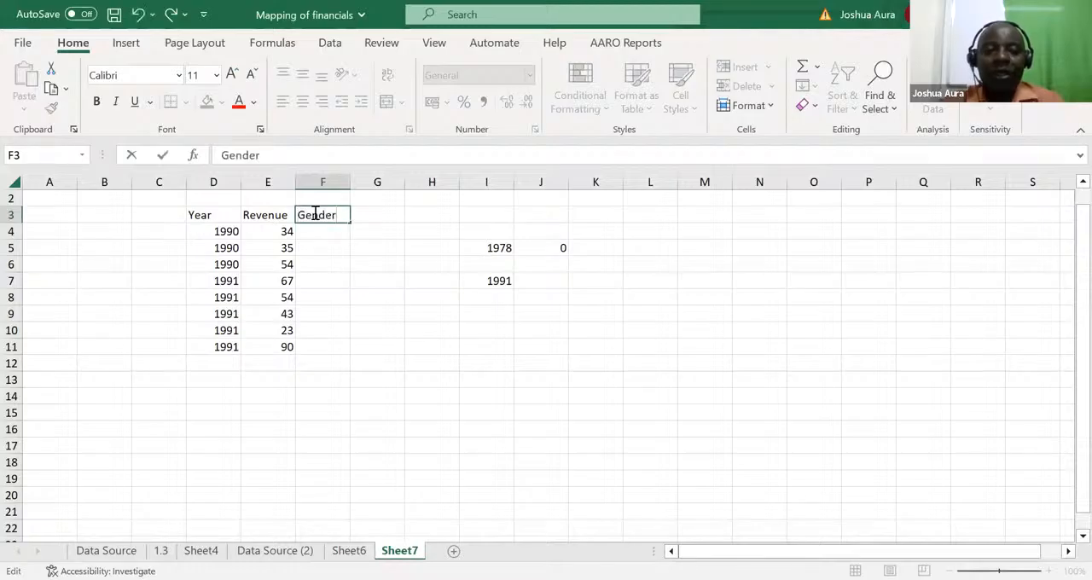
left_click(316, 231)
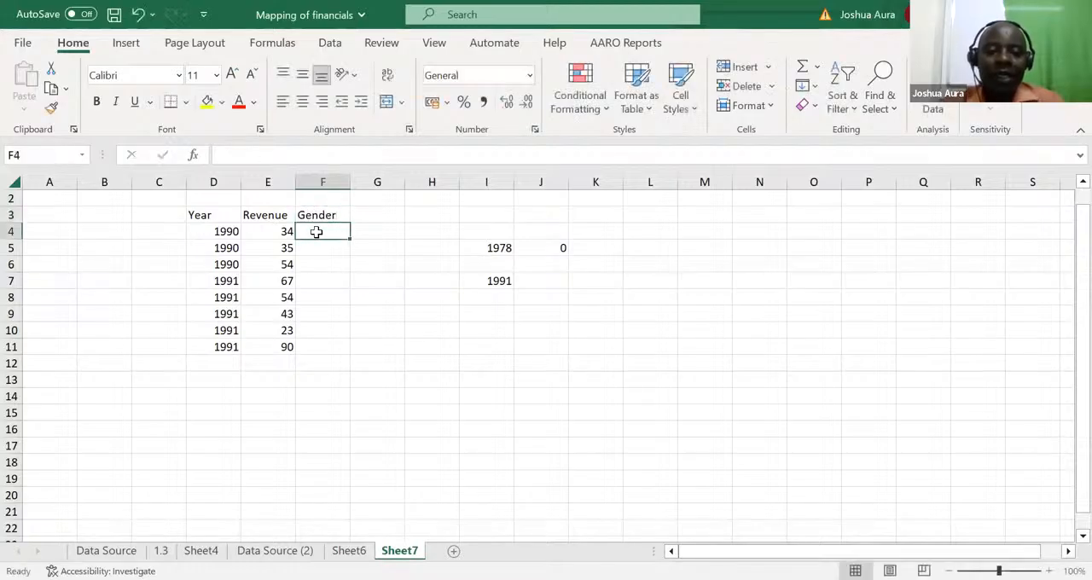
type("Girls")
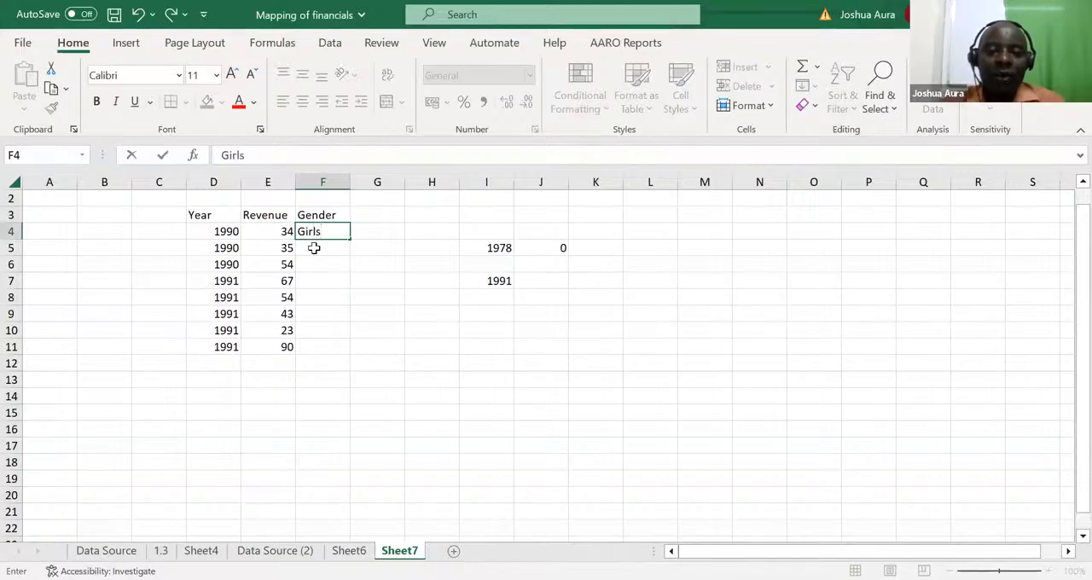
left_click(314, 247)
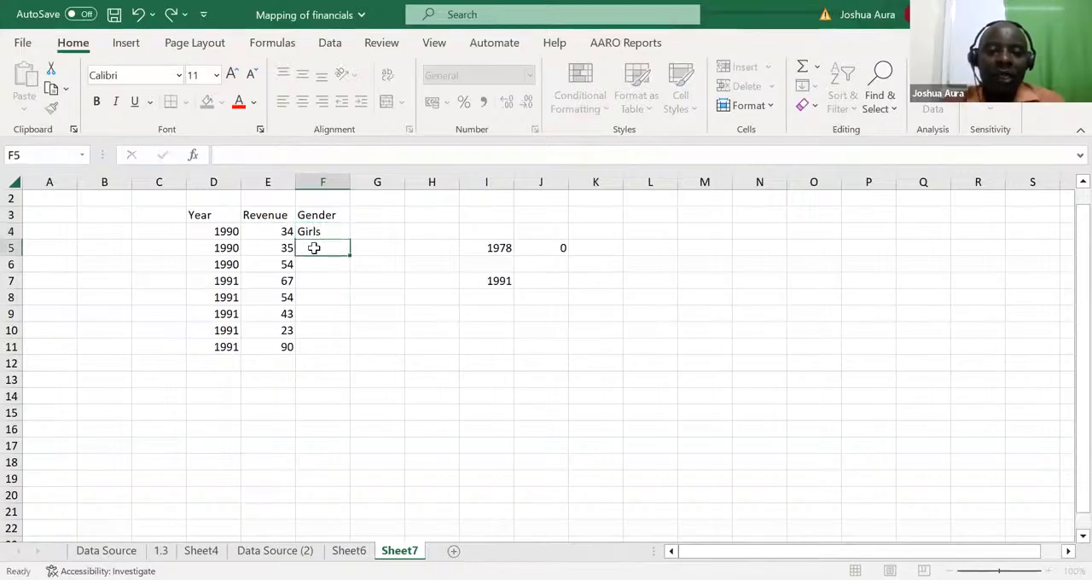
type("Girls")
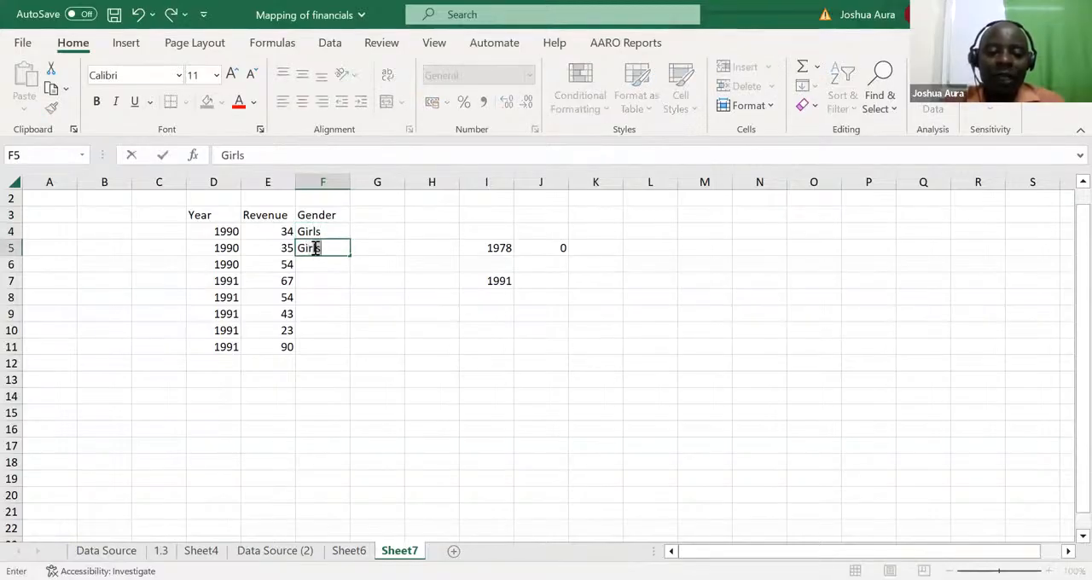
Step: Enter Boys in F6 and copy it to F9 and F11
left_click(312, 261)
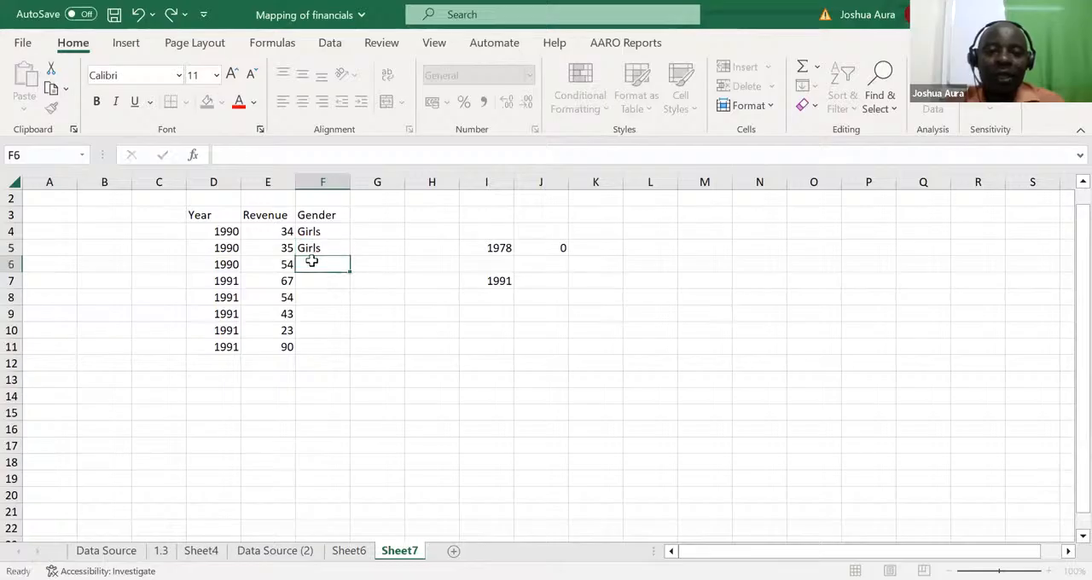
type("B")
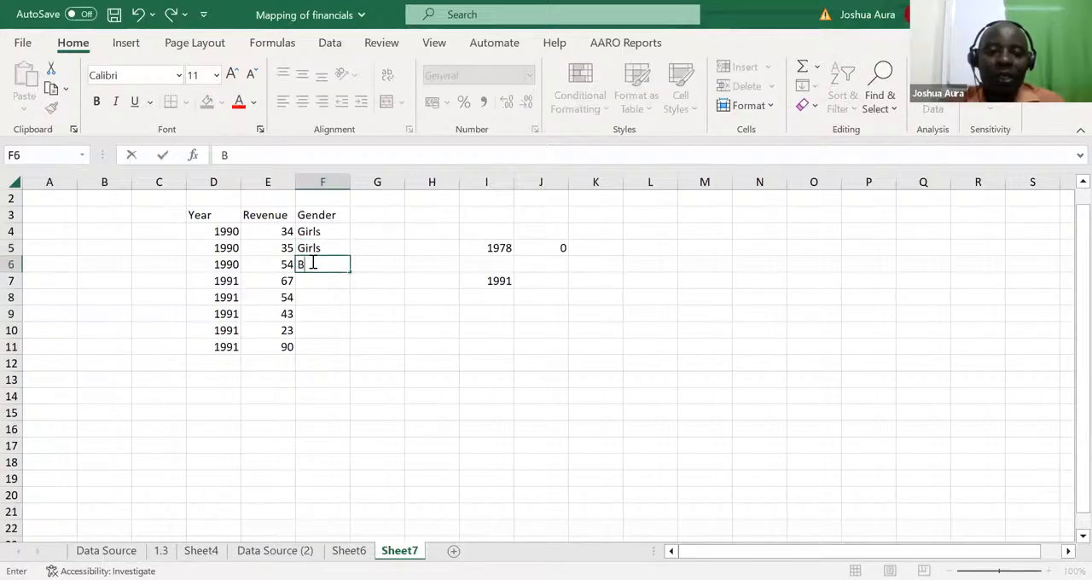
type("oys")
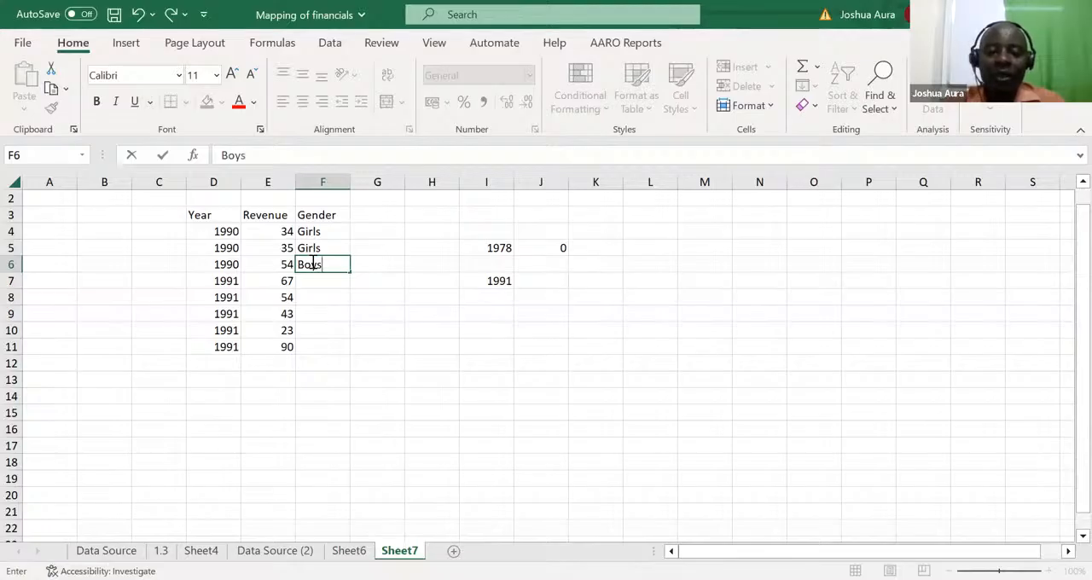
key("ctrl+Return")
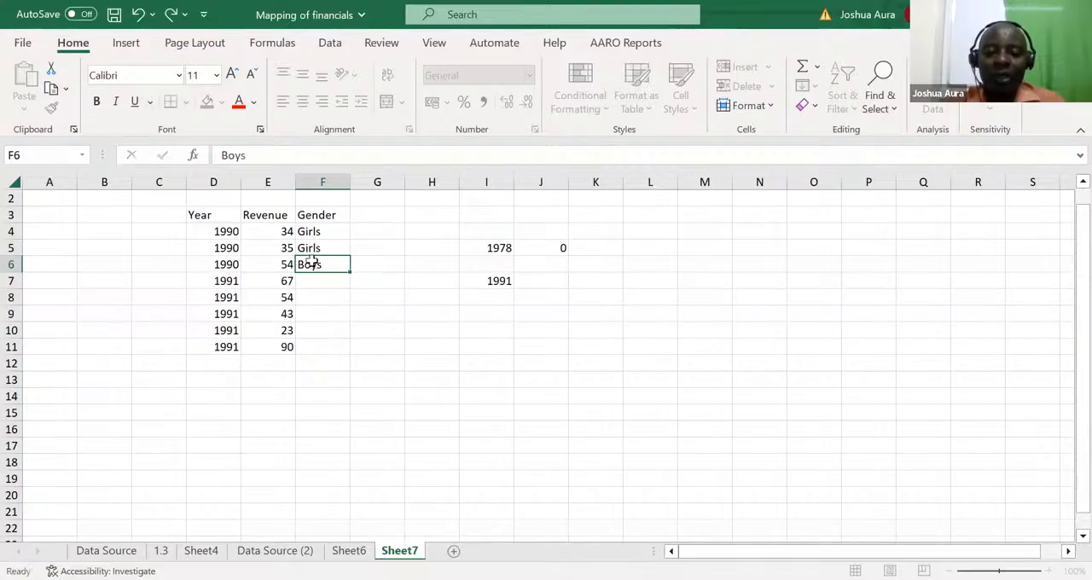
key("ctrl+c")
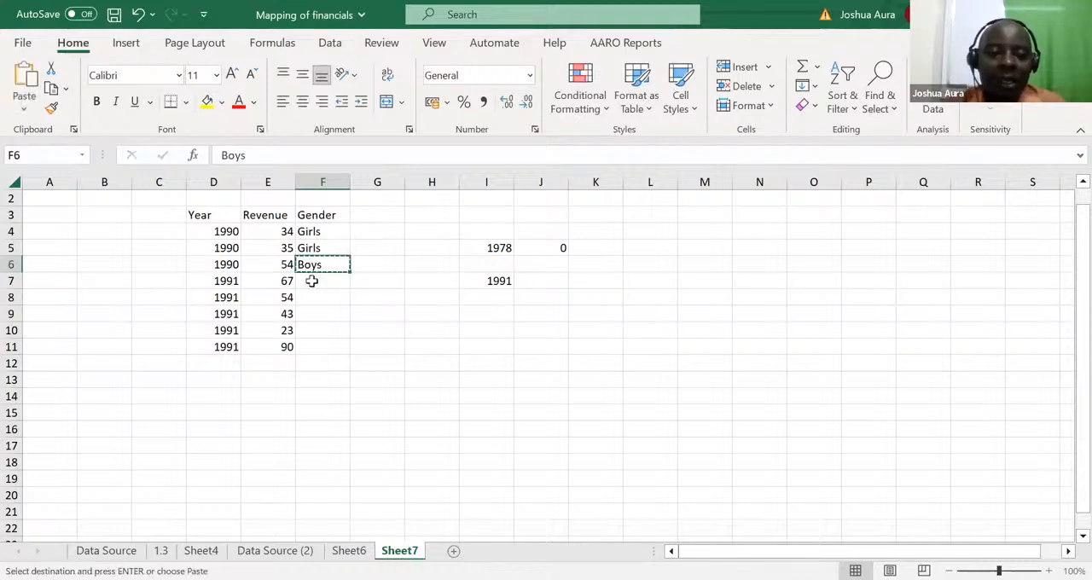
left_click(316, 309)
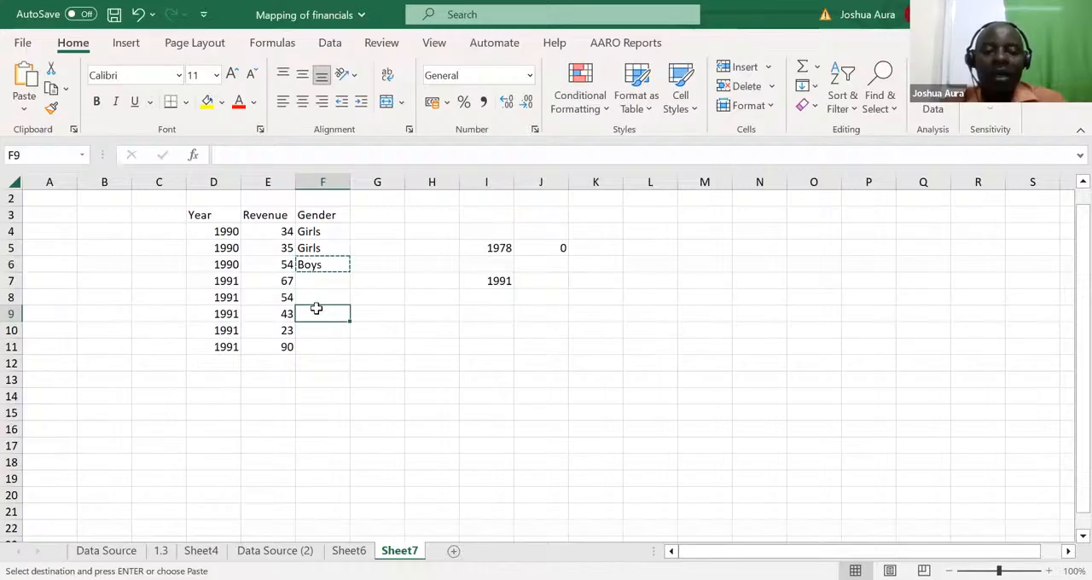
key("ctrl+v")
left_click(312, 348)
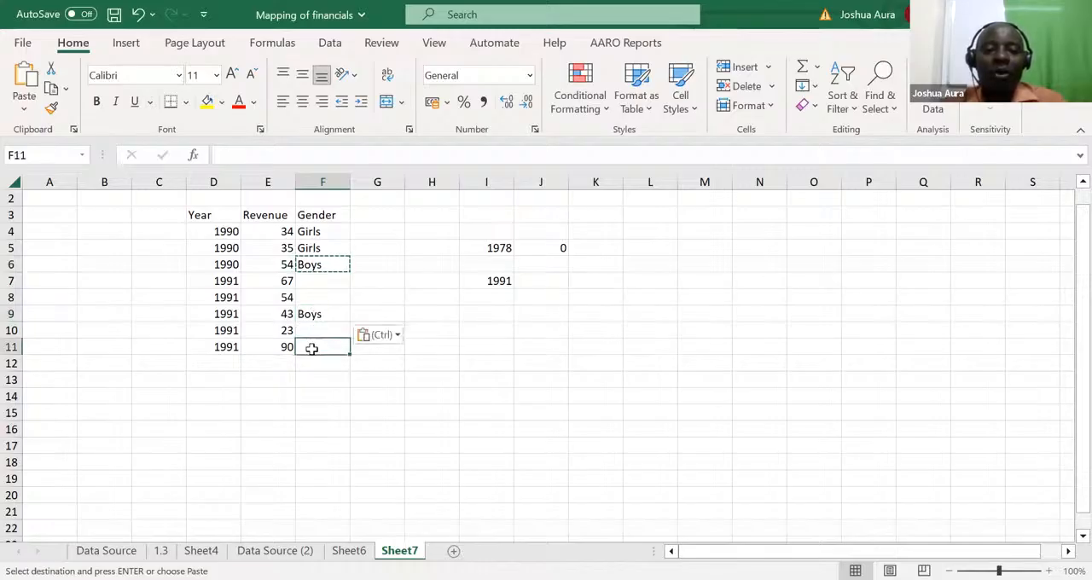
key("ctrl+v")
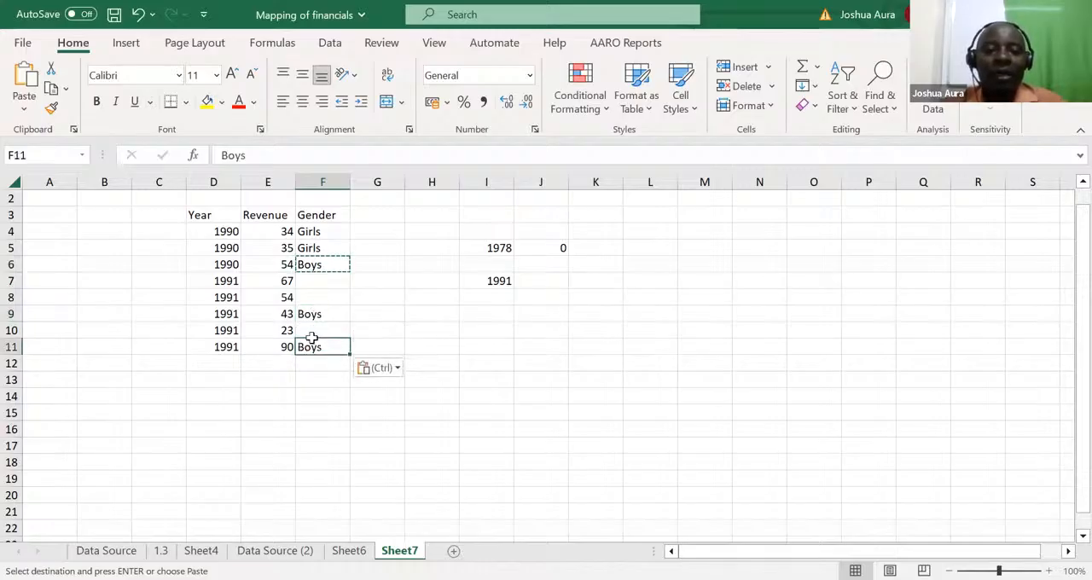
Step: Complete the Gender column by copying Boys into F7 and Girls into F8 and F10
left_click(312, 283)
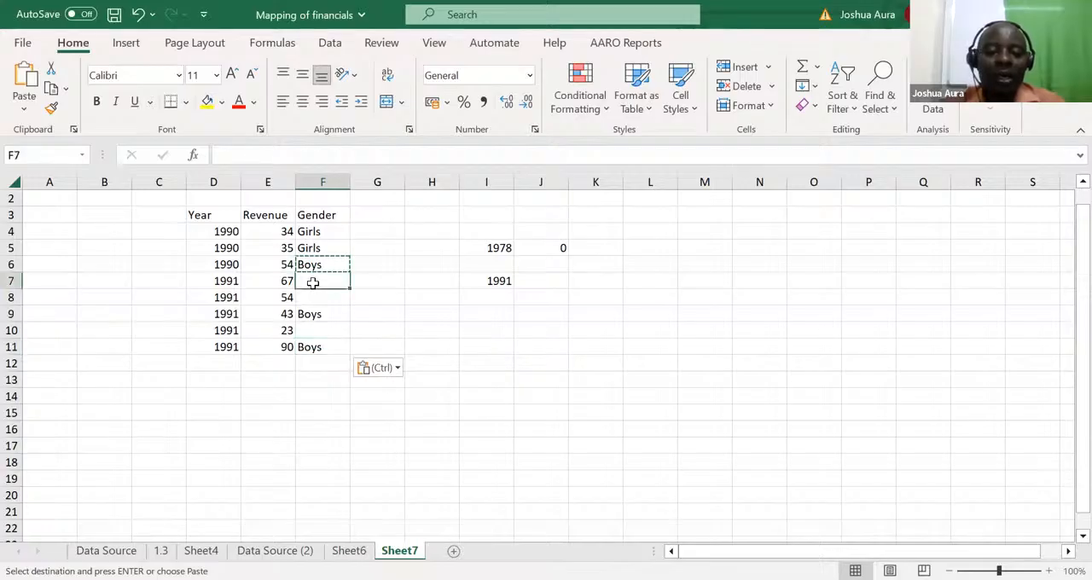
key("ctrl+v")
left_click(318, 248)
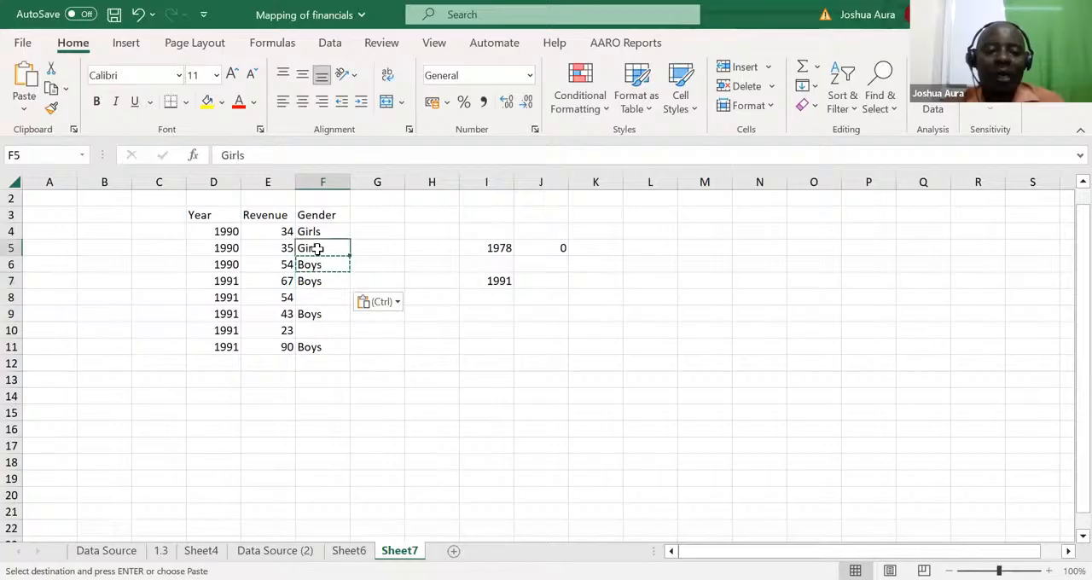
key("ctrl+c")
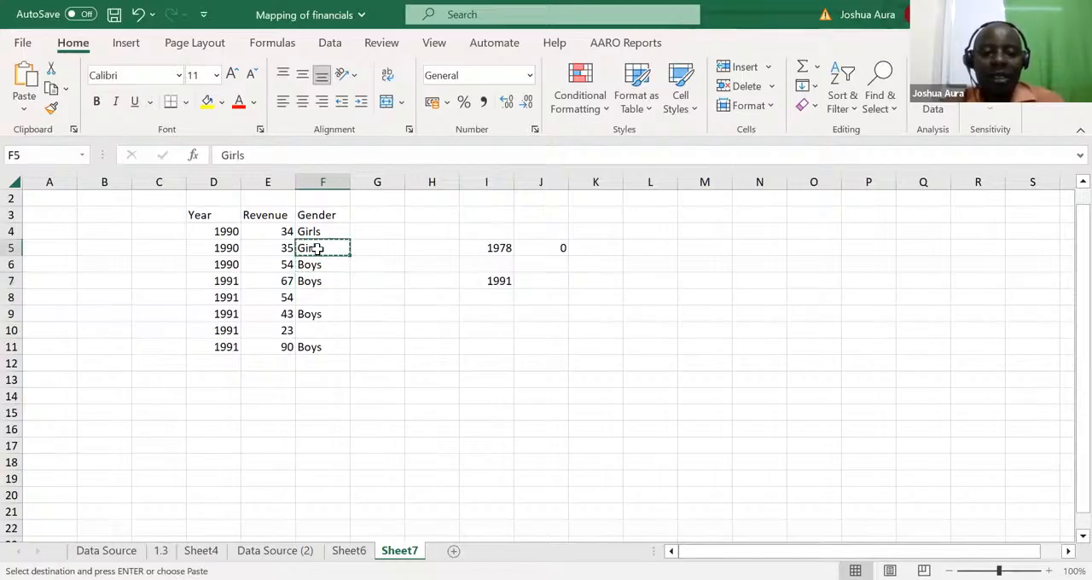
left_click(312, 293)
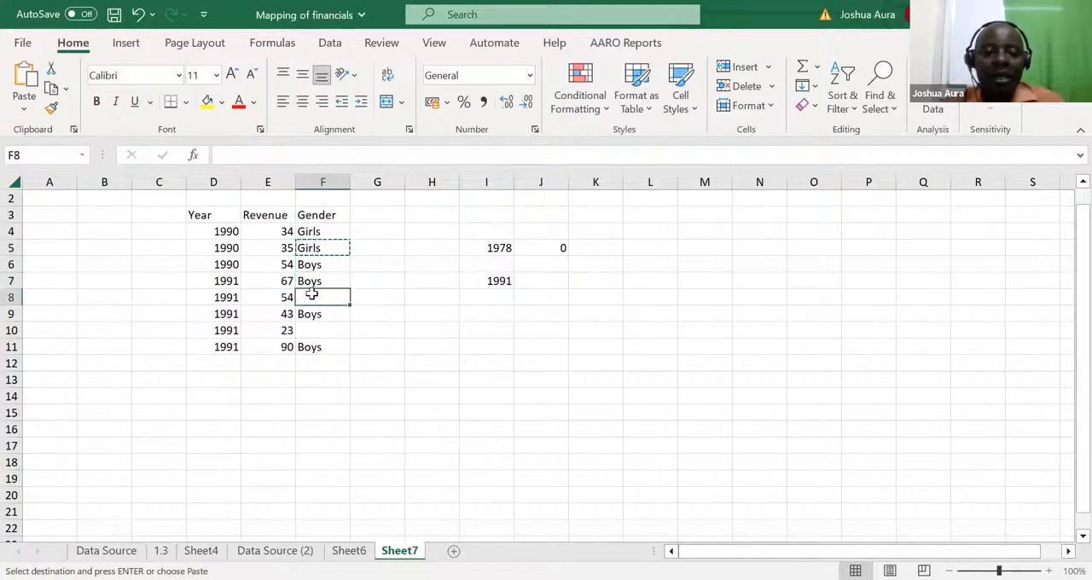
key("ctrl+v")
left_click(313, 331)
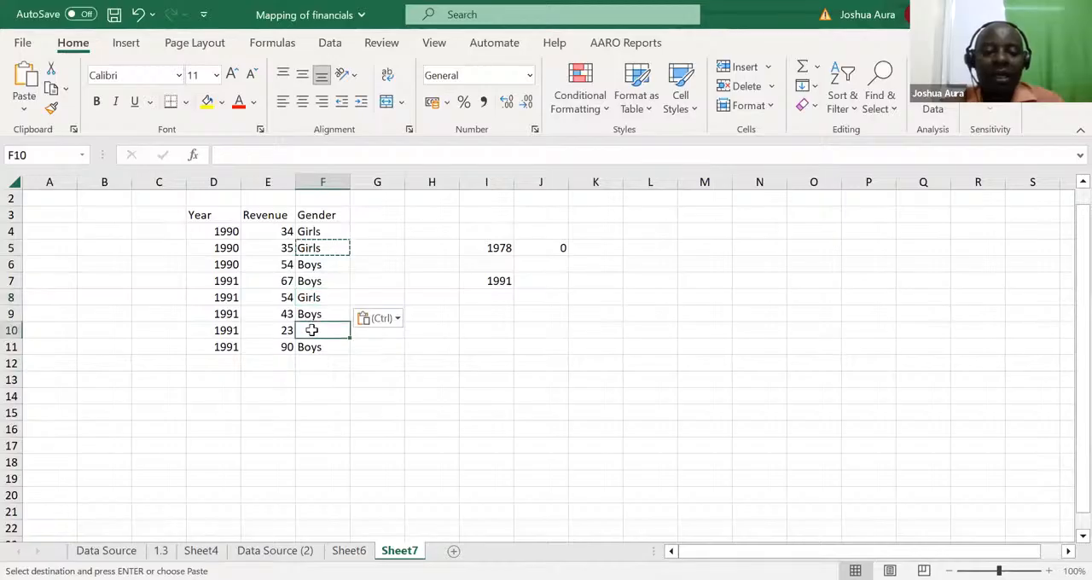
key("ctrl+v")
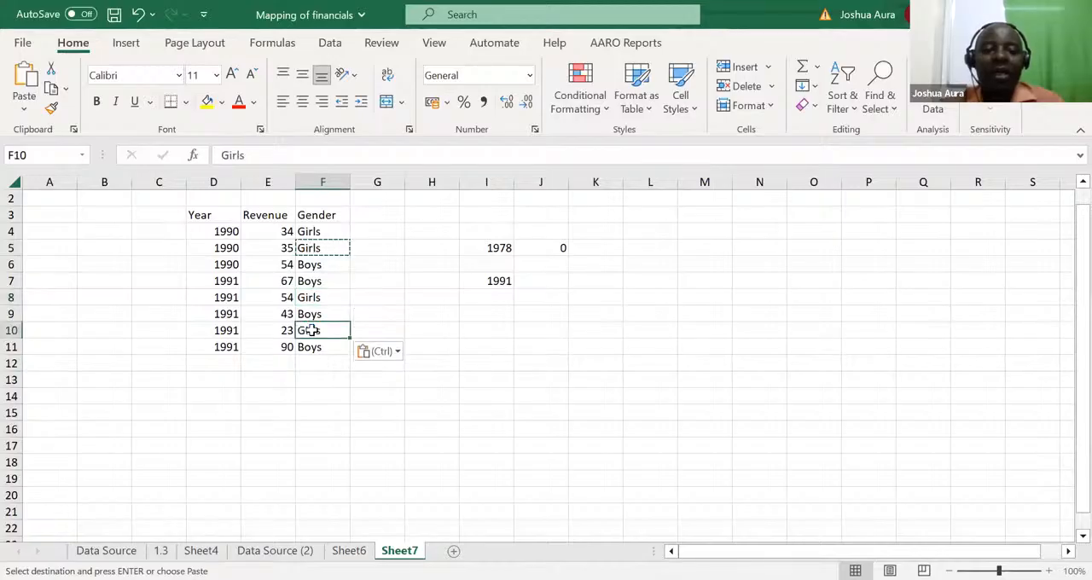
left_click(332, 412)
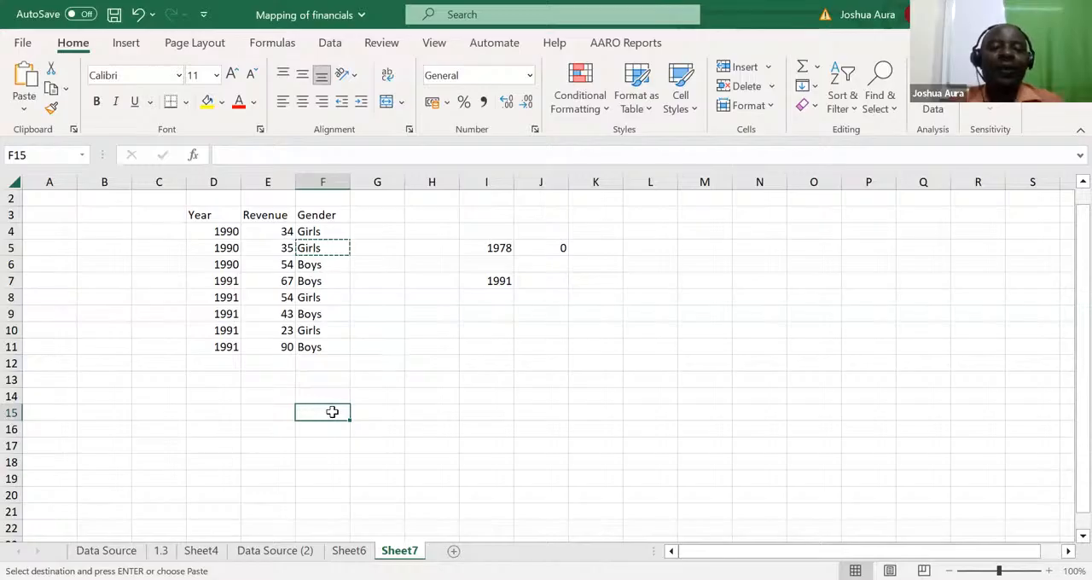
key("Escape")
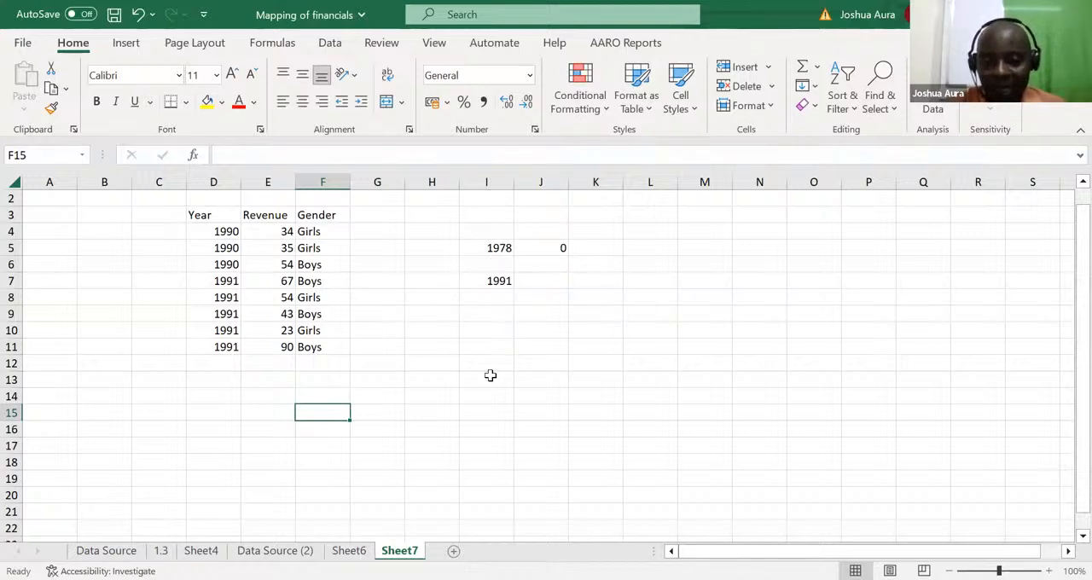
Step: Set the criterion year in I5 to 1991 and replace the formula in J5 with the gender criterion Girls
left_click(505, 250)
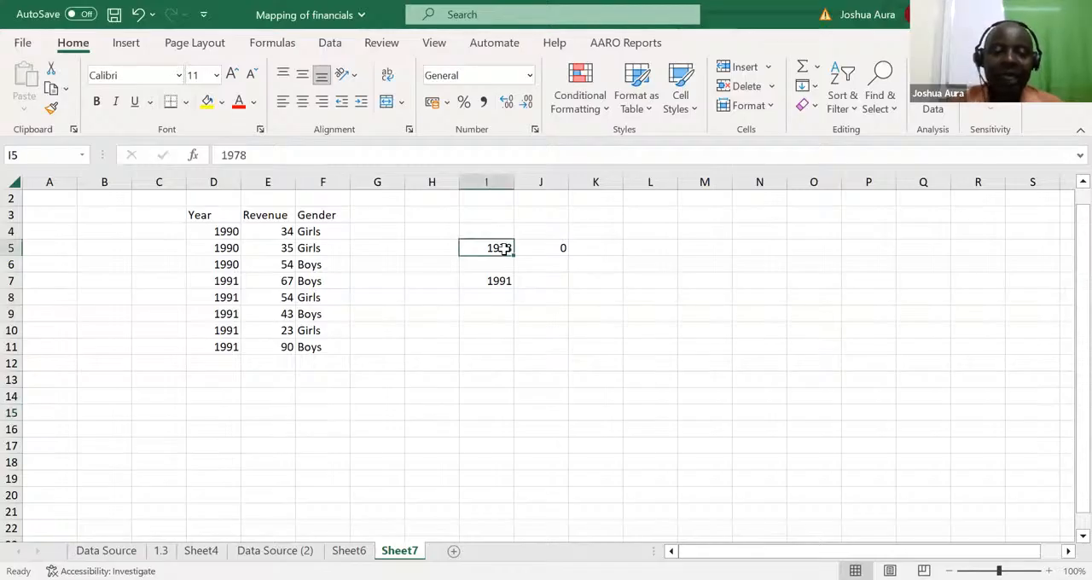
type("1991")
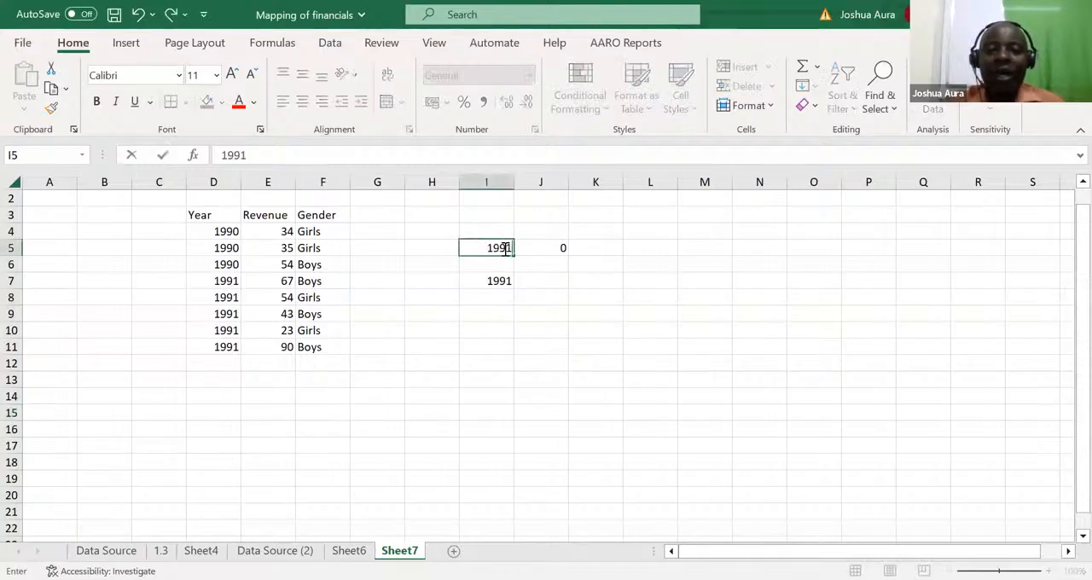
left_click(549, 248)
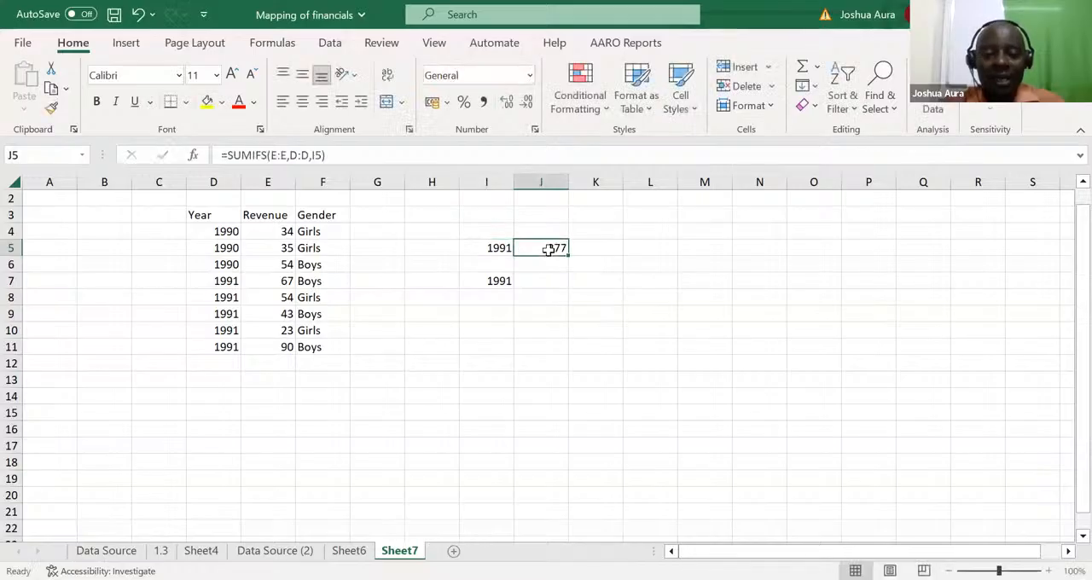
type("Gir")
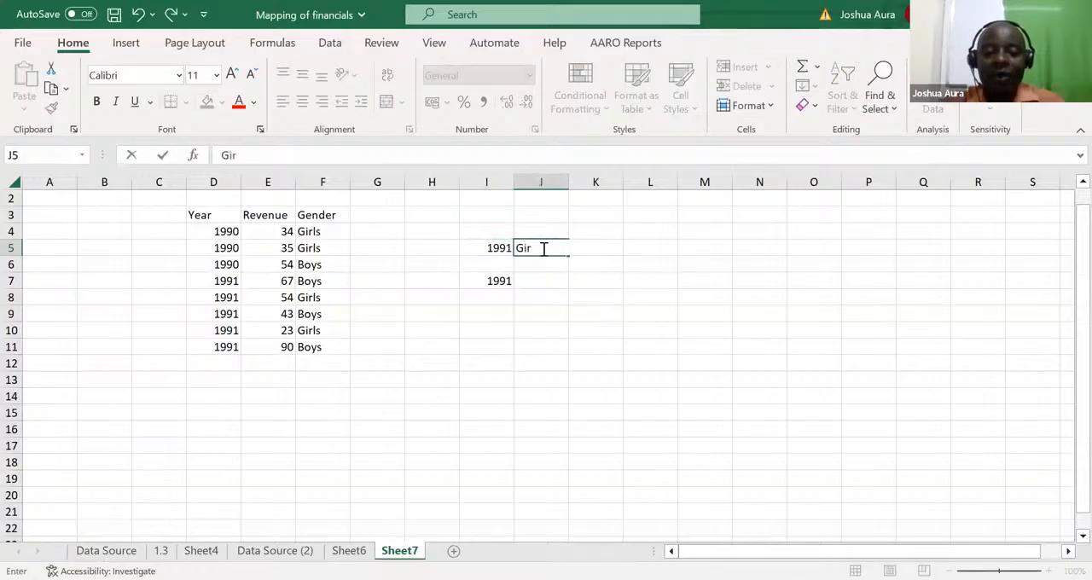
type("ls")
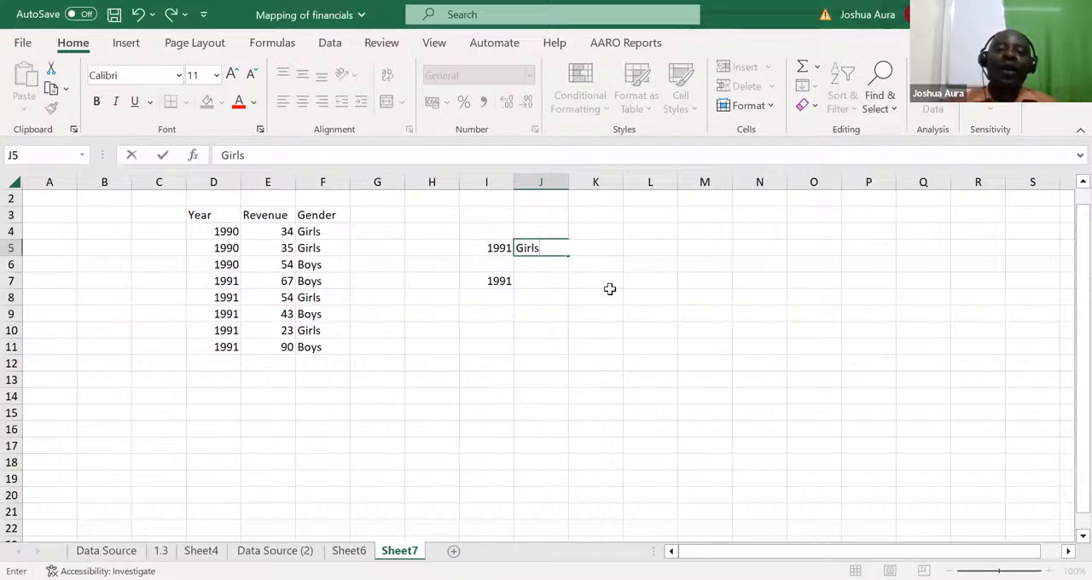
key("F2")
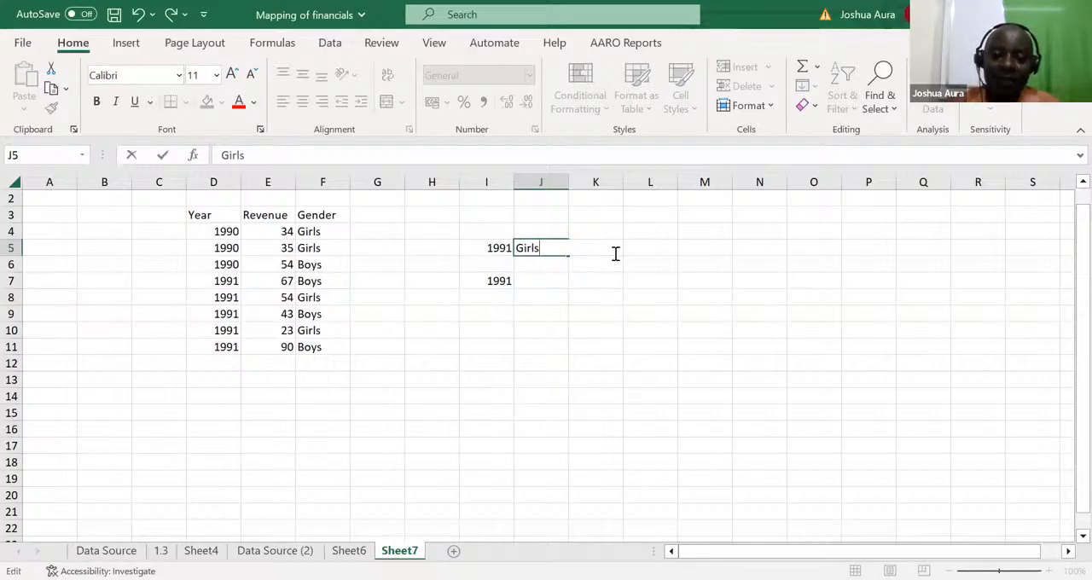
left_click(600, 307)
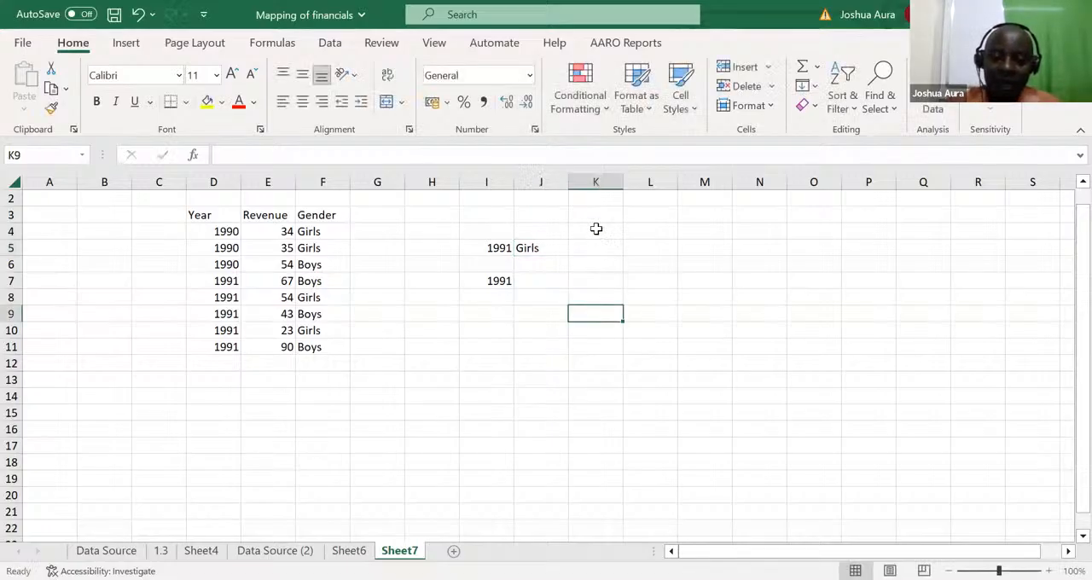
Step: Add a Total heading in K4 above the result cell
left_click(595, 228)
type("Total")
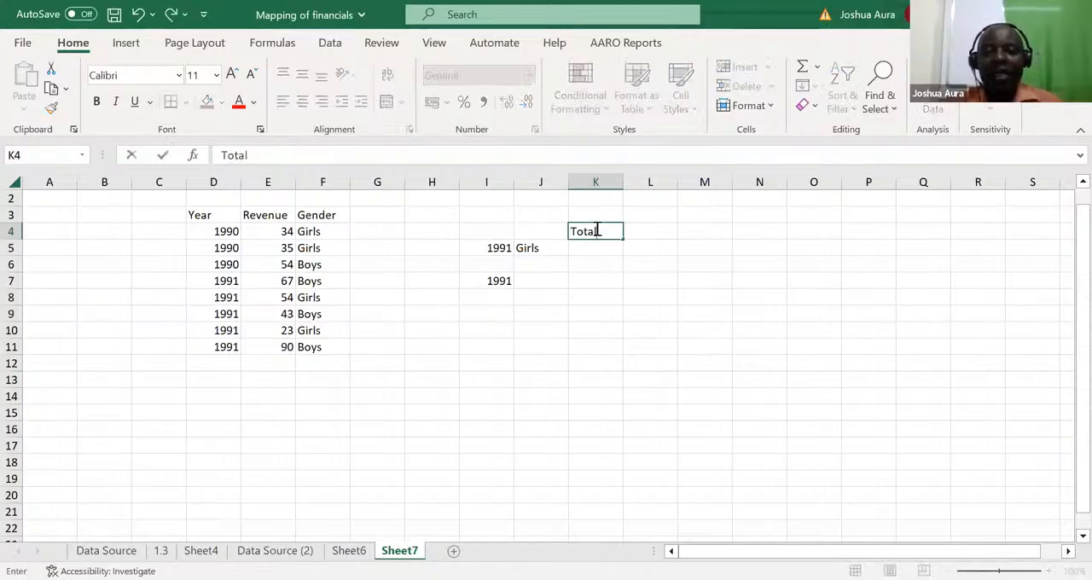
left_click(600, 378)
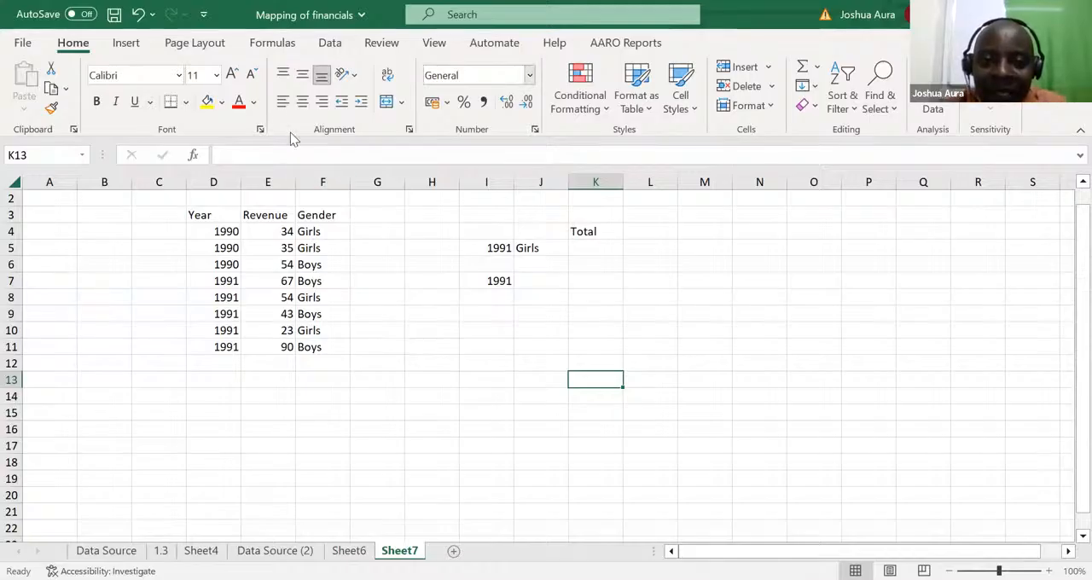
key("alt+Tab")
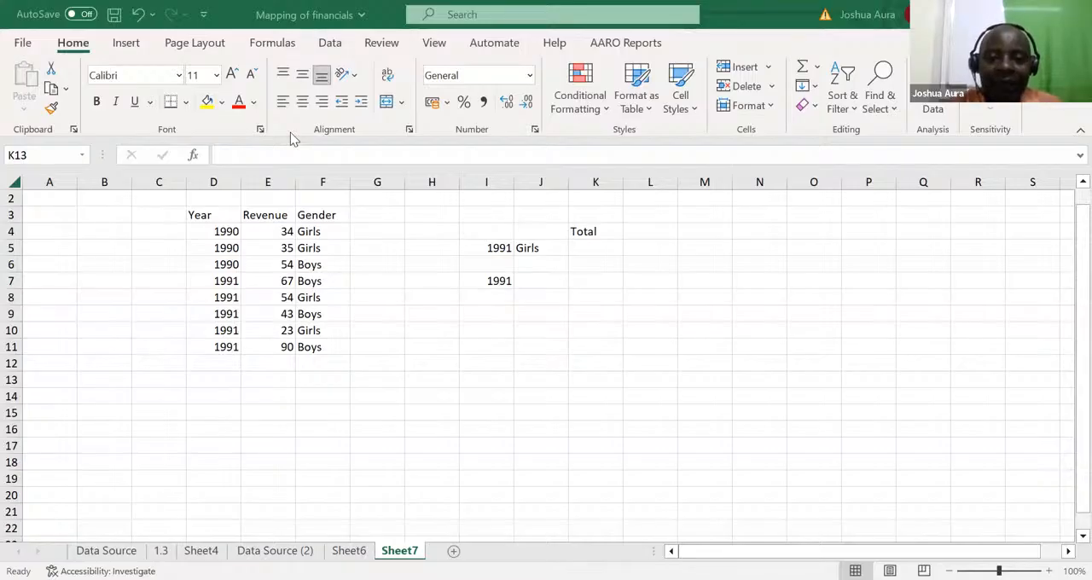
Step: Enter =SUMIFS(E:E,D:D,I5,F:F,J5) in K5 to sum revenue by both year and gender
left_click(582, 247)
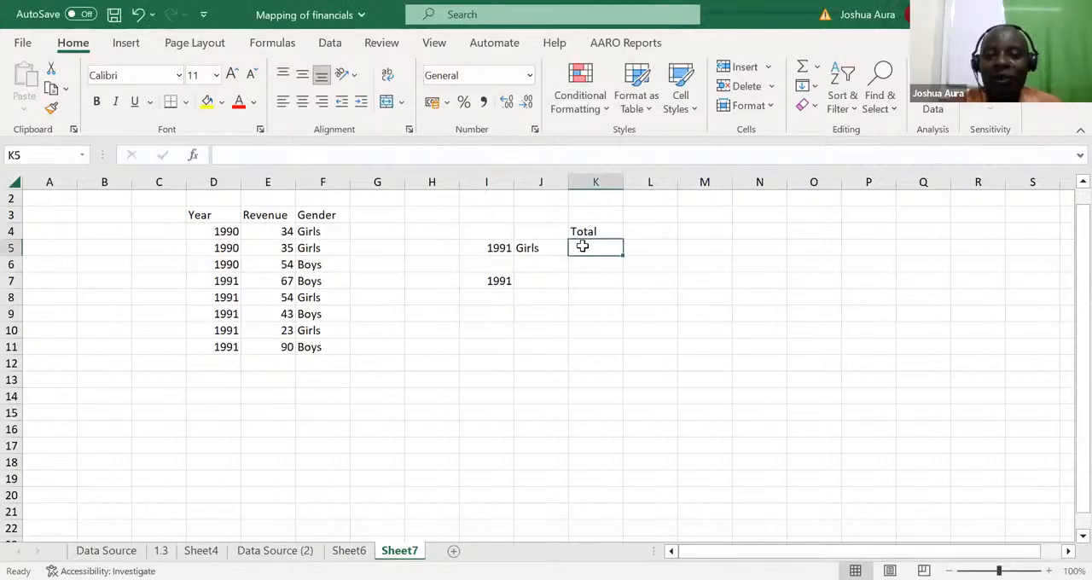
type("=")
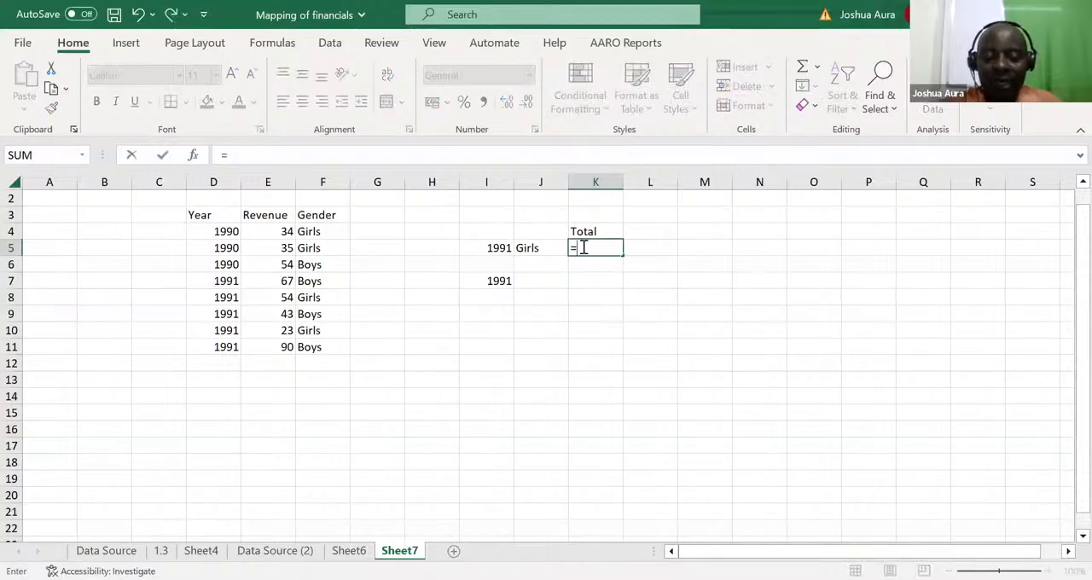
type("sumifs")
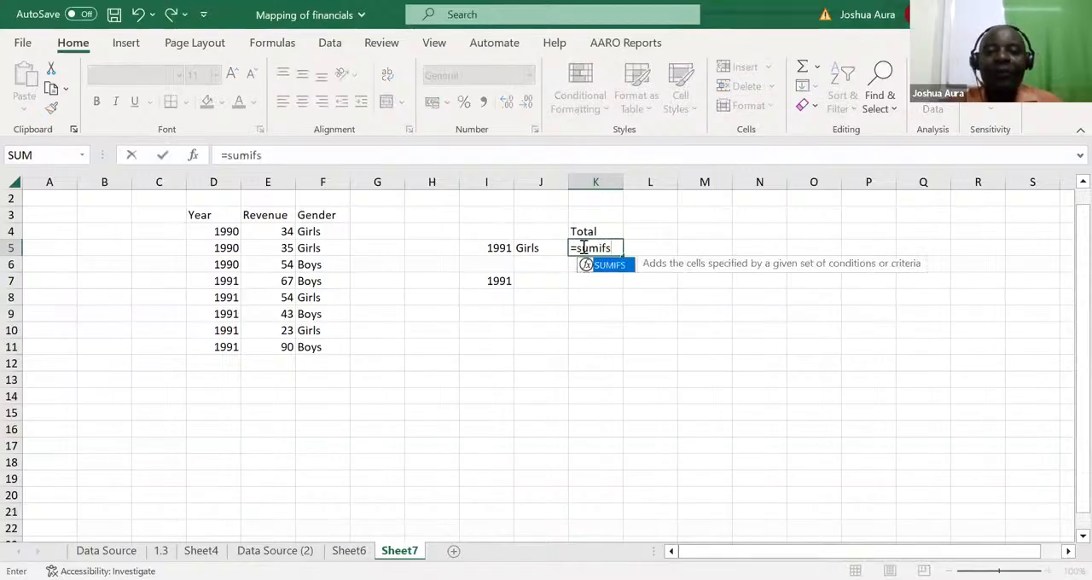
key("Tab")
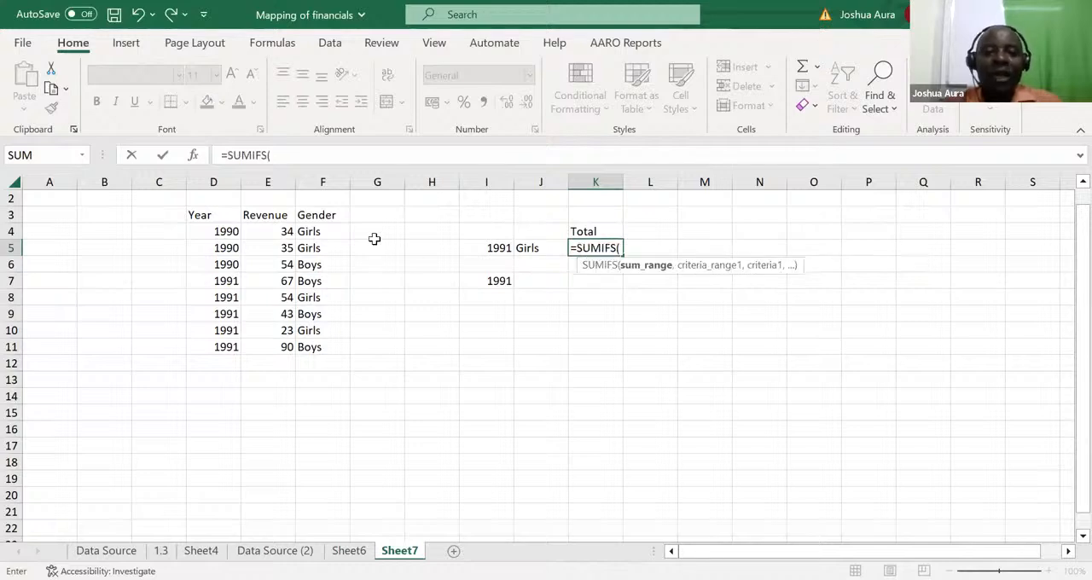
left_click(269, 182)
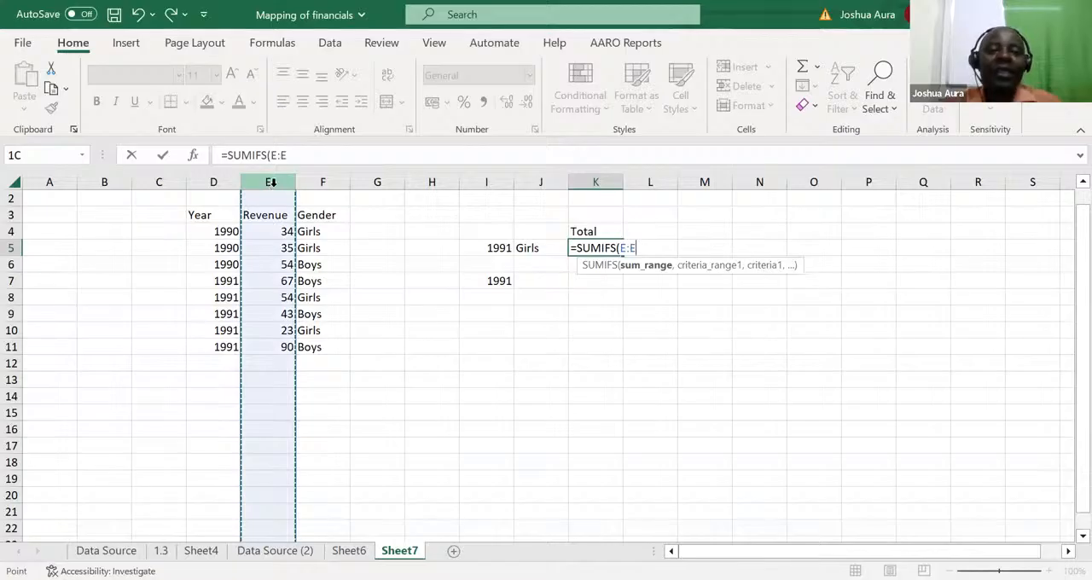
type(",")
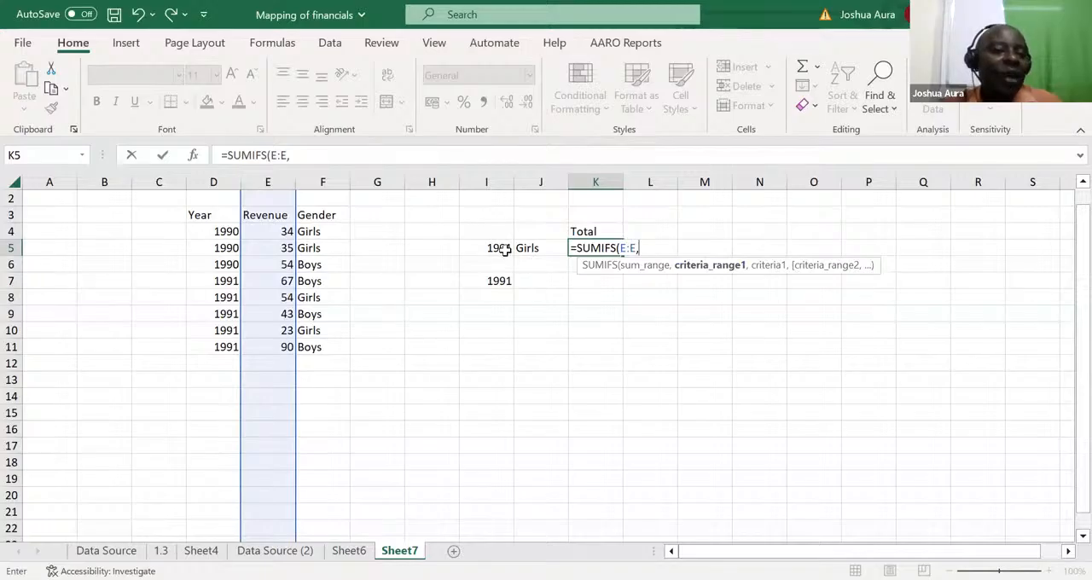
left_click(215, 182)
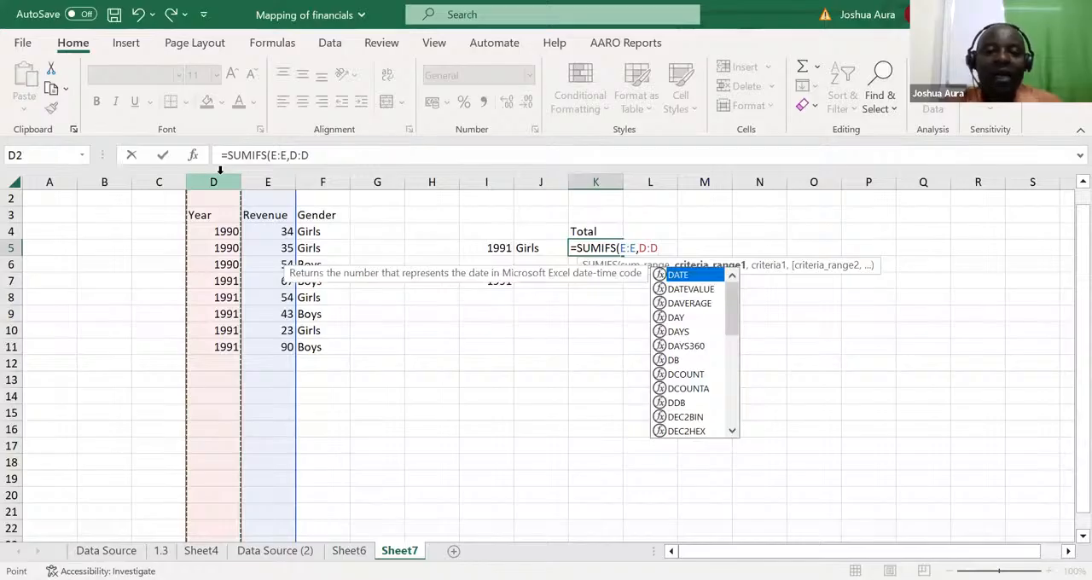
type(",")
left_click(496, 247)
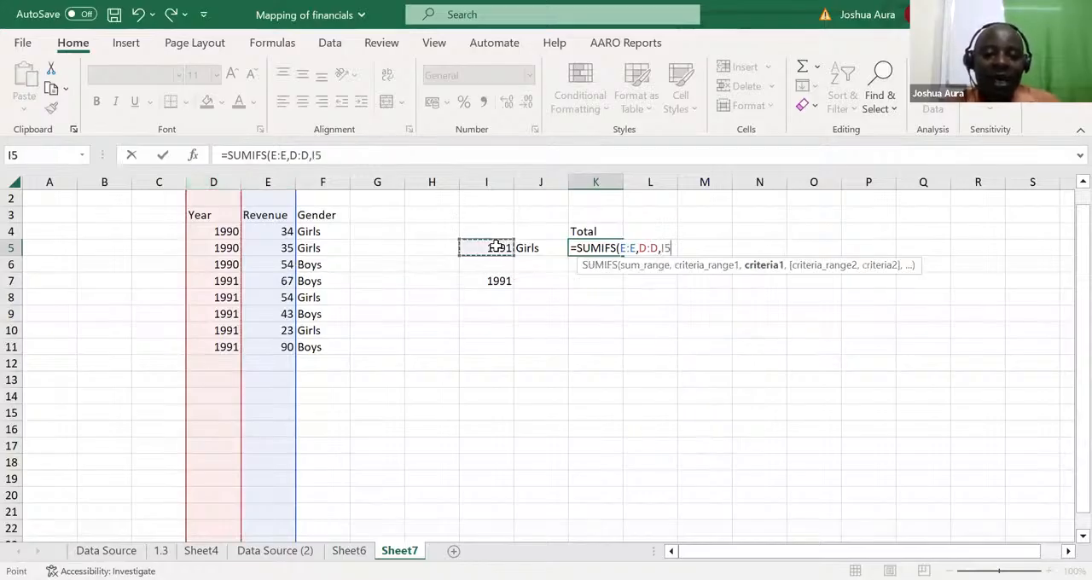
type(",")
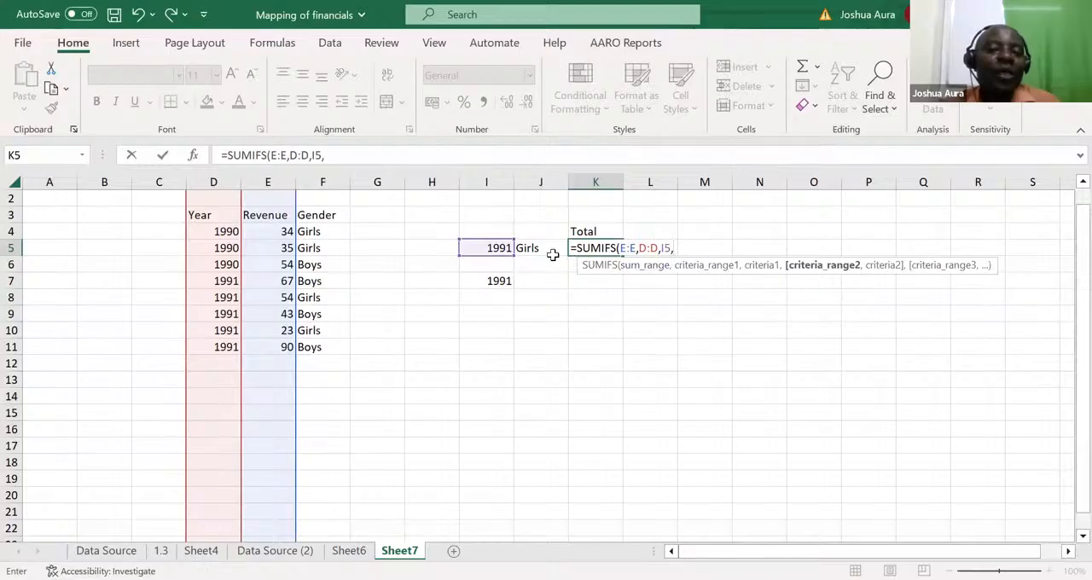
left_click(315, 177)
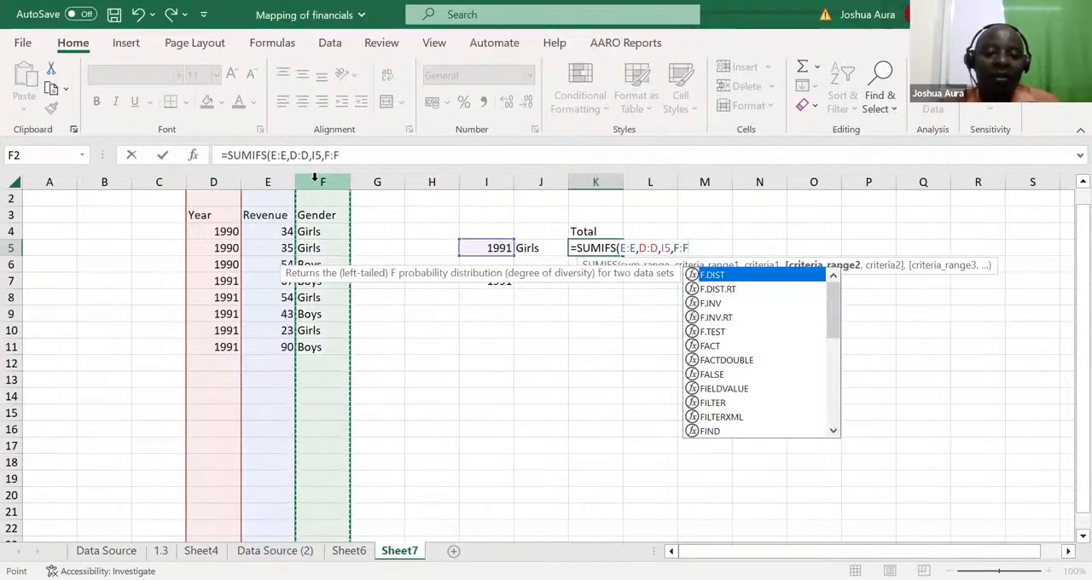
type(",")
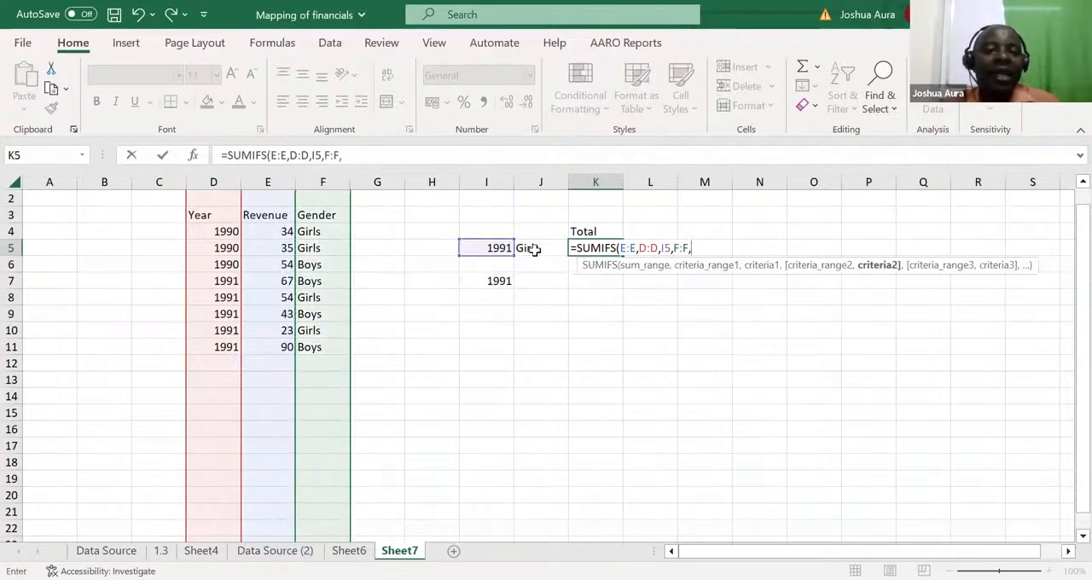
left_click(532, 249)
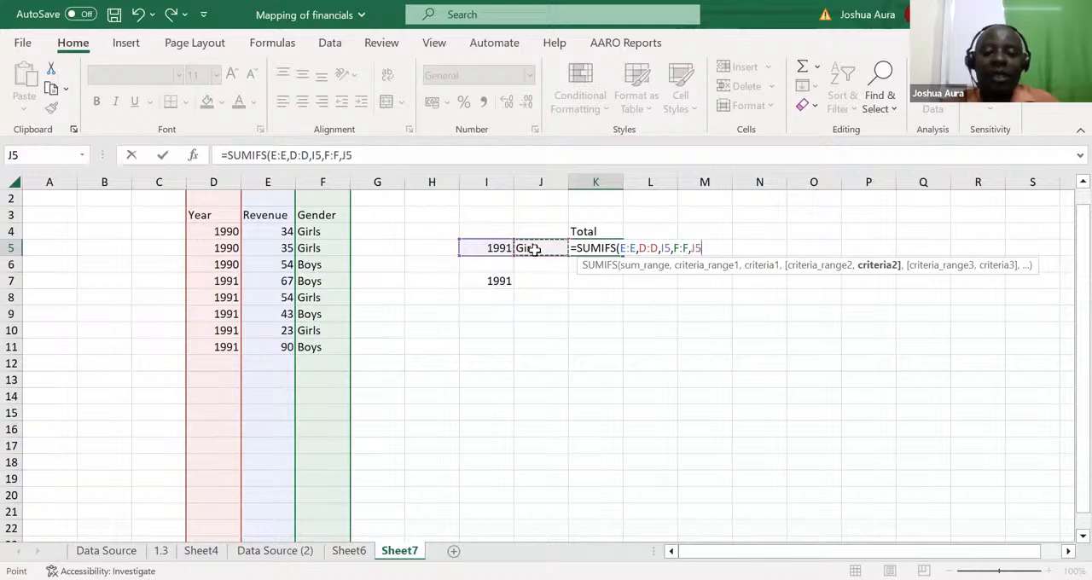
key("ctrl+Return")
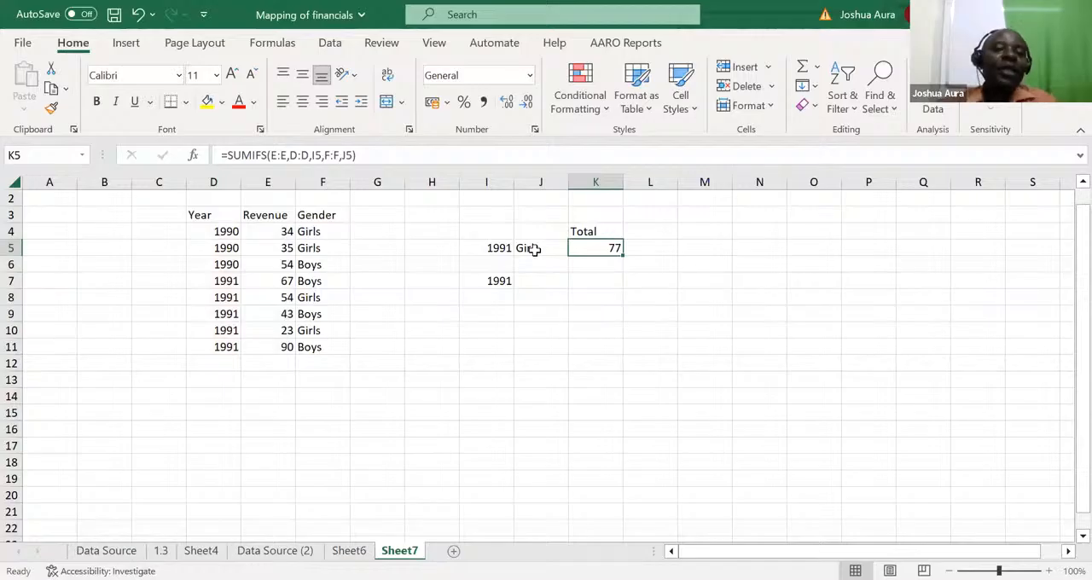
Step: Change the gender criterion in J5 to boys to test the two-criteria total
left_click(538, 248)
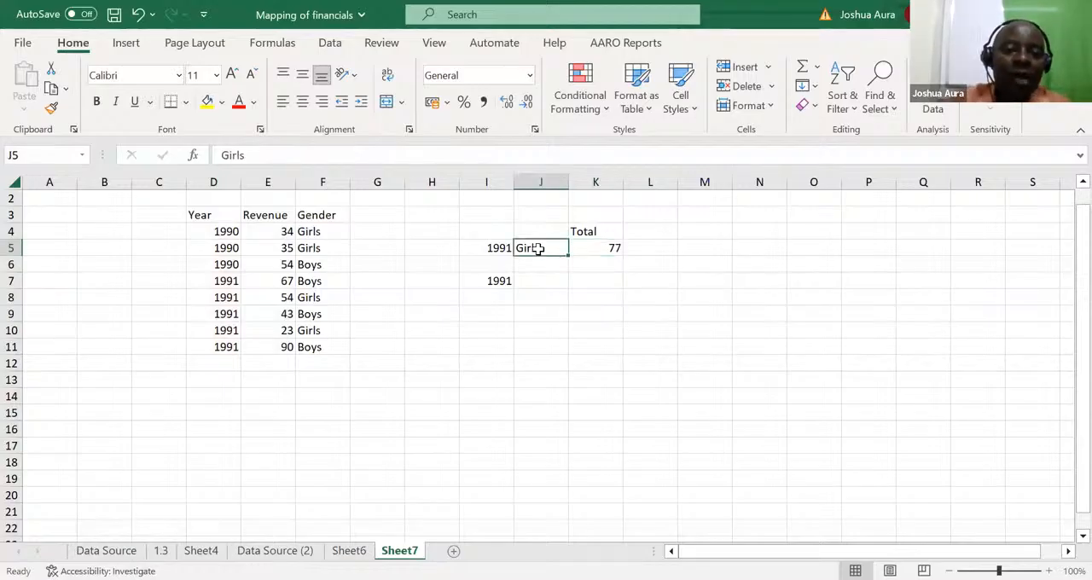
type("boys")
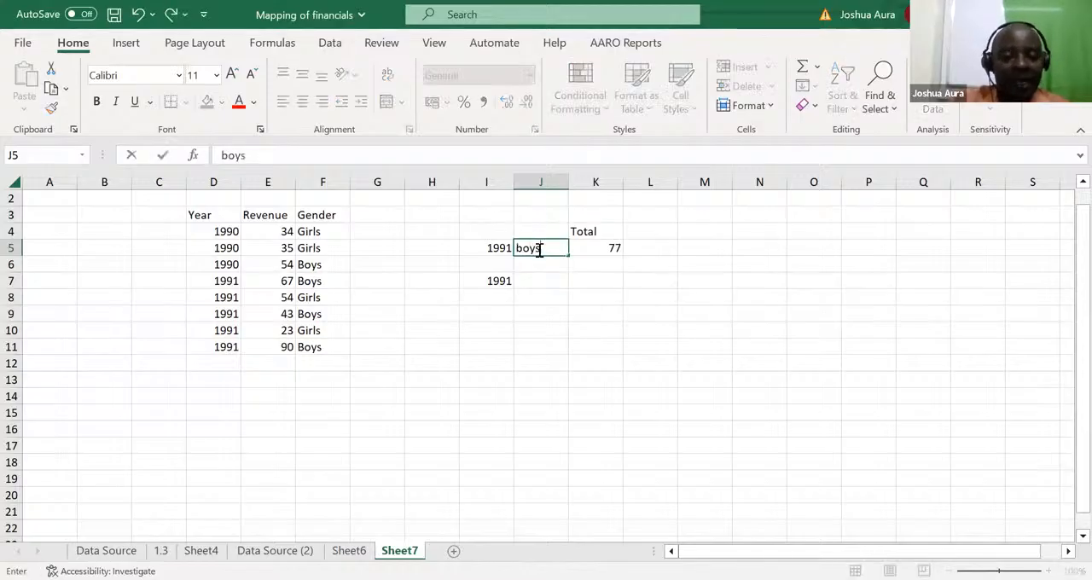
key("Return")
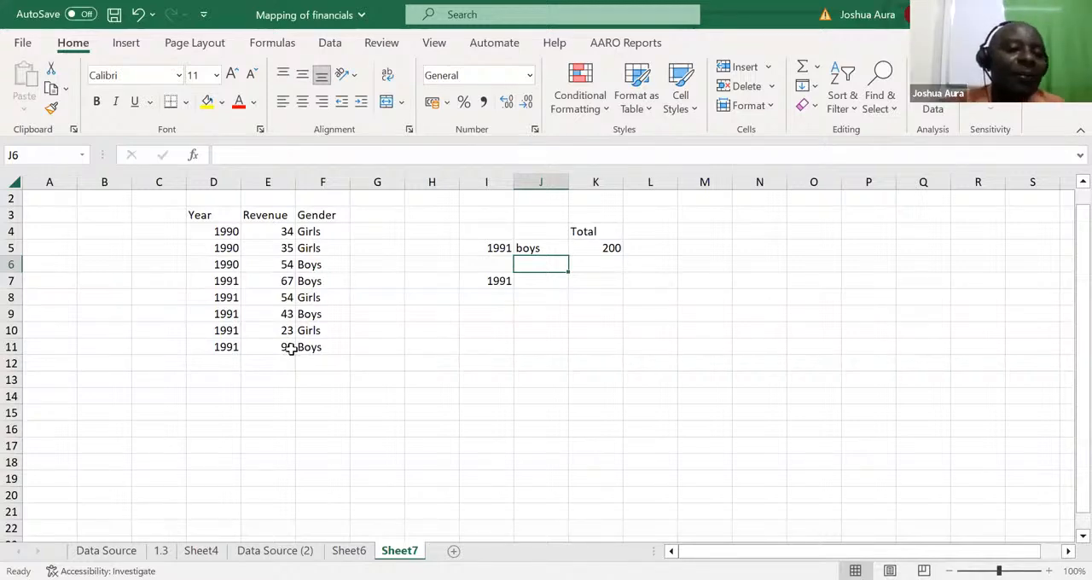
Step: Change the criterion year in I5 to 1990 to test the two-criteria total for boys
left_click(501, 251)
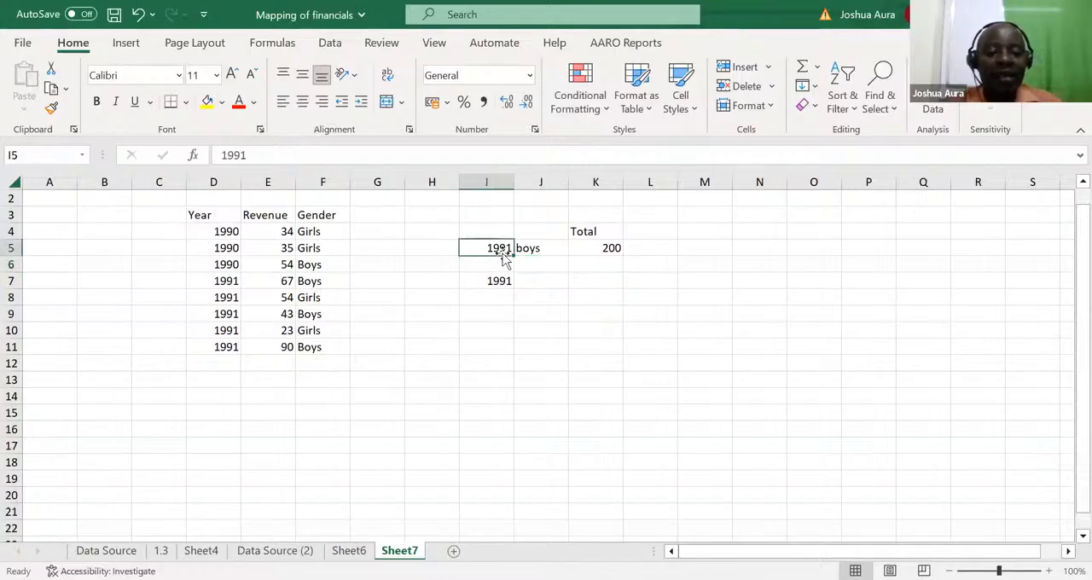
double_click(504, 256)
key("BackSpace")
type("0")
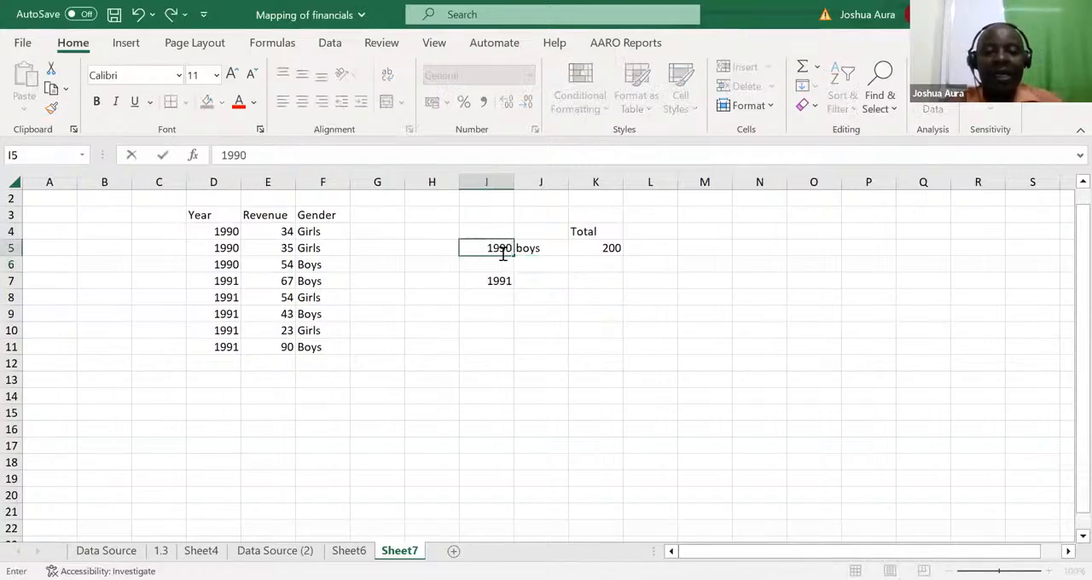
key("Return")
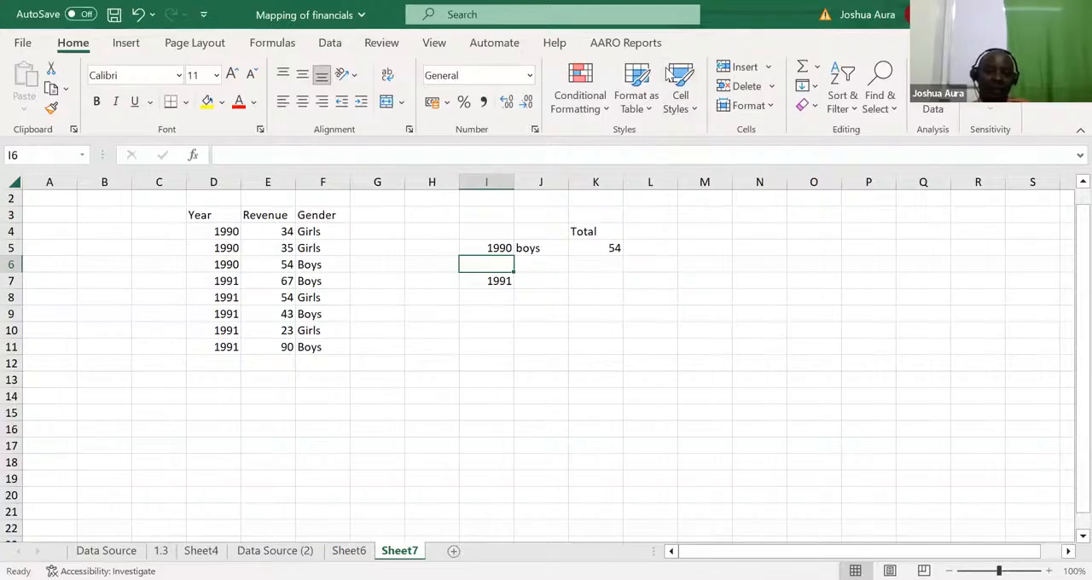
key("alt+Tab")
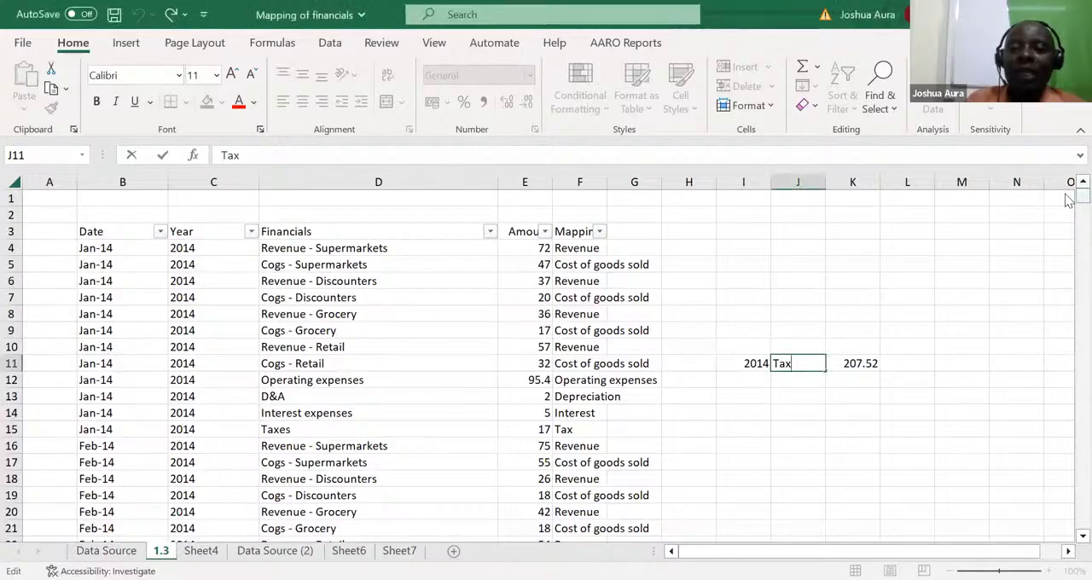
left_click_drag(1066, 200, 1069, 142)
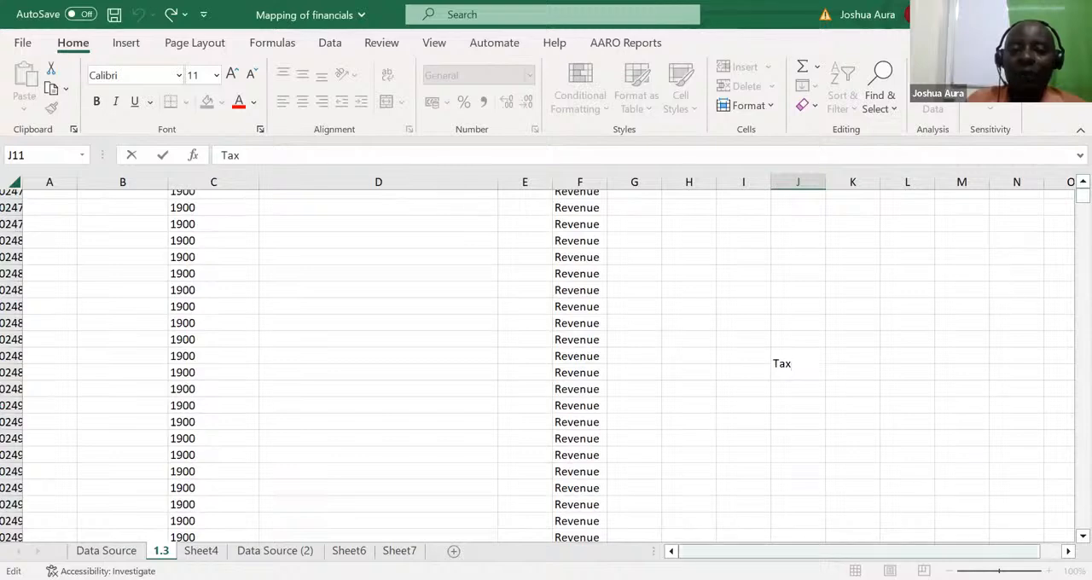
left_click(858, 553)
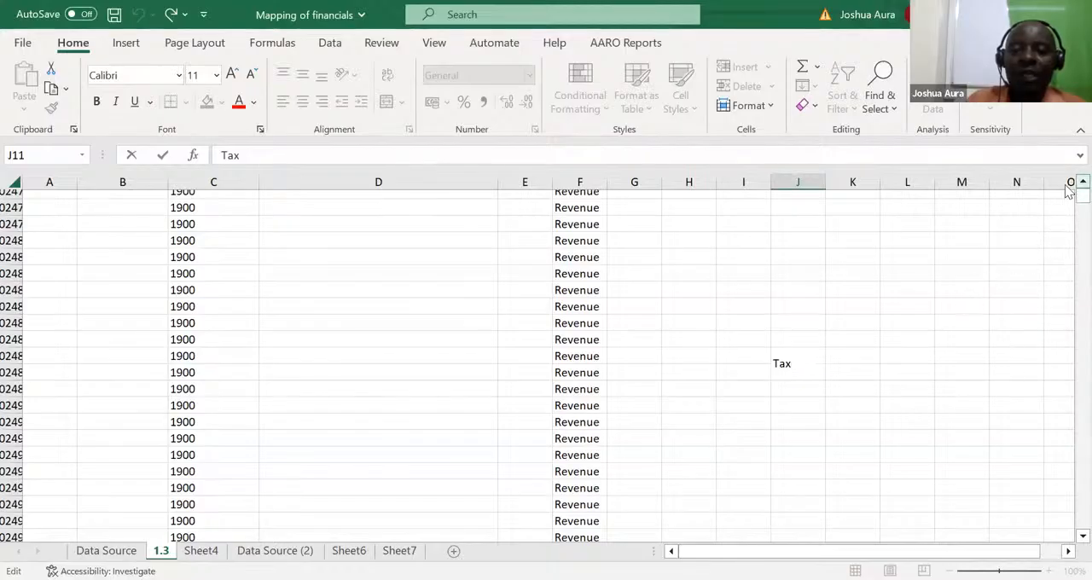
key("Escape")
left_click(806, 227)
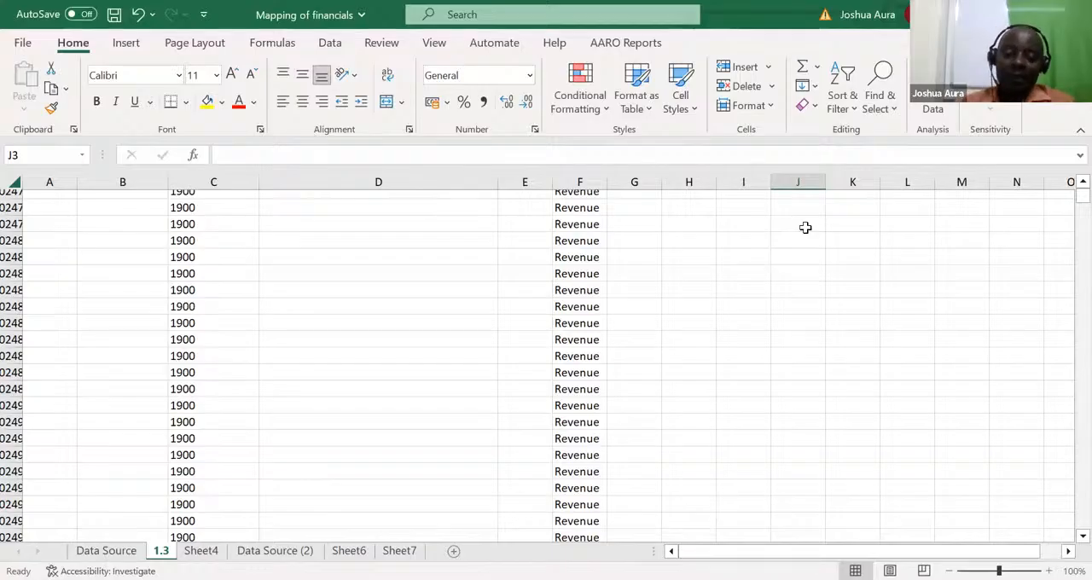
double_click(806, 227)
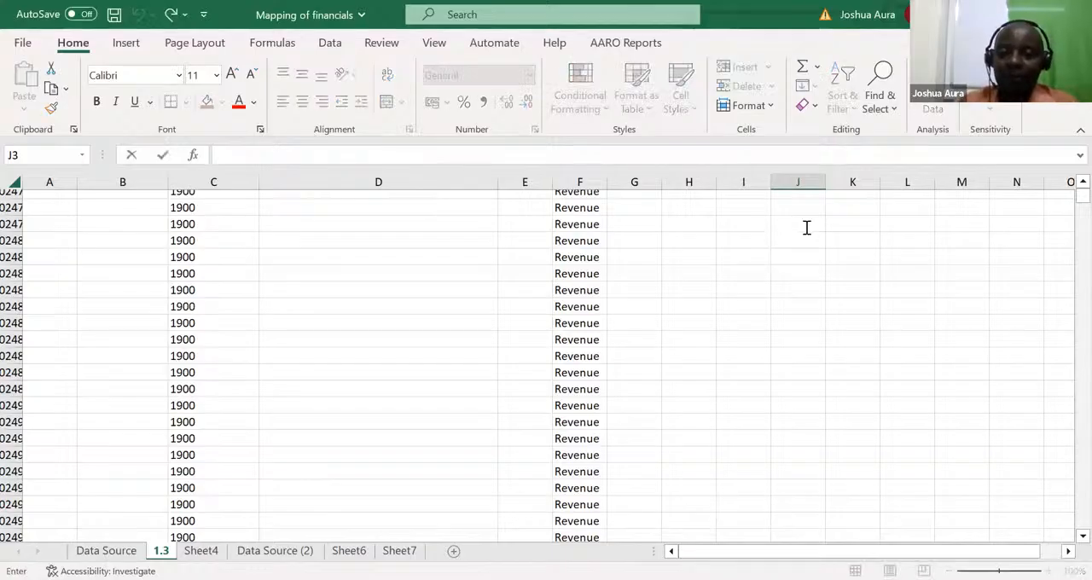
key("Up")
key("Up")
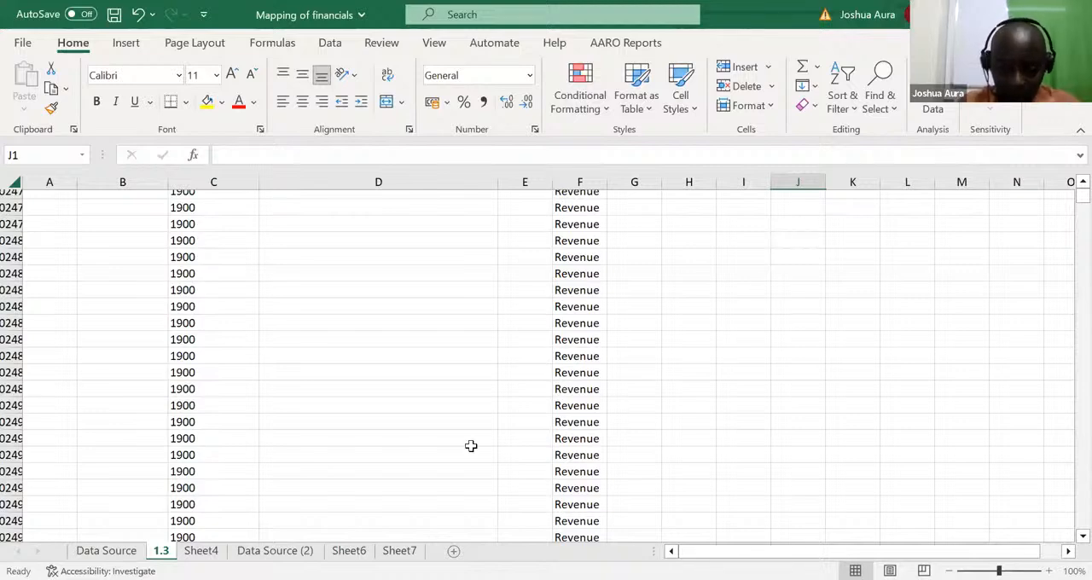
Step: On the Data Source (2) sheet, enter the criteria 2014 in J8 and Revenue in K8
left_click(275, 552)
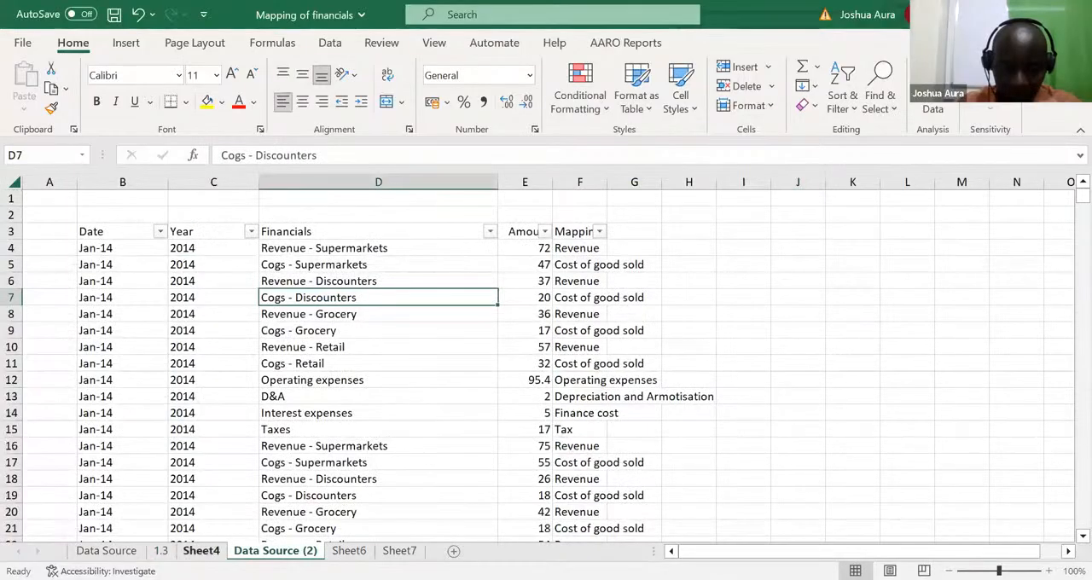
left_click(202, 551)
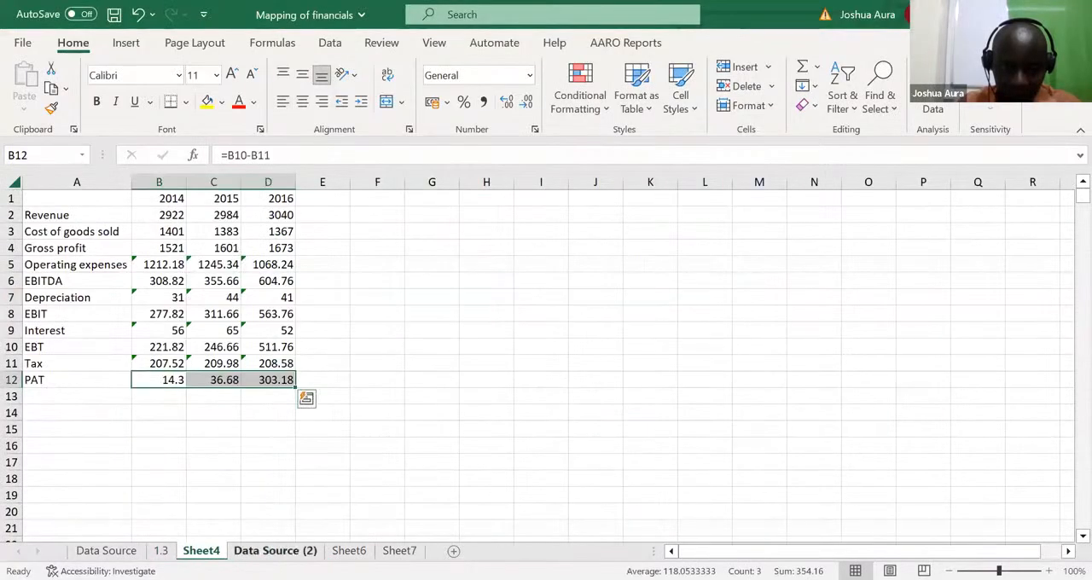
left_click(275, 551)
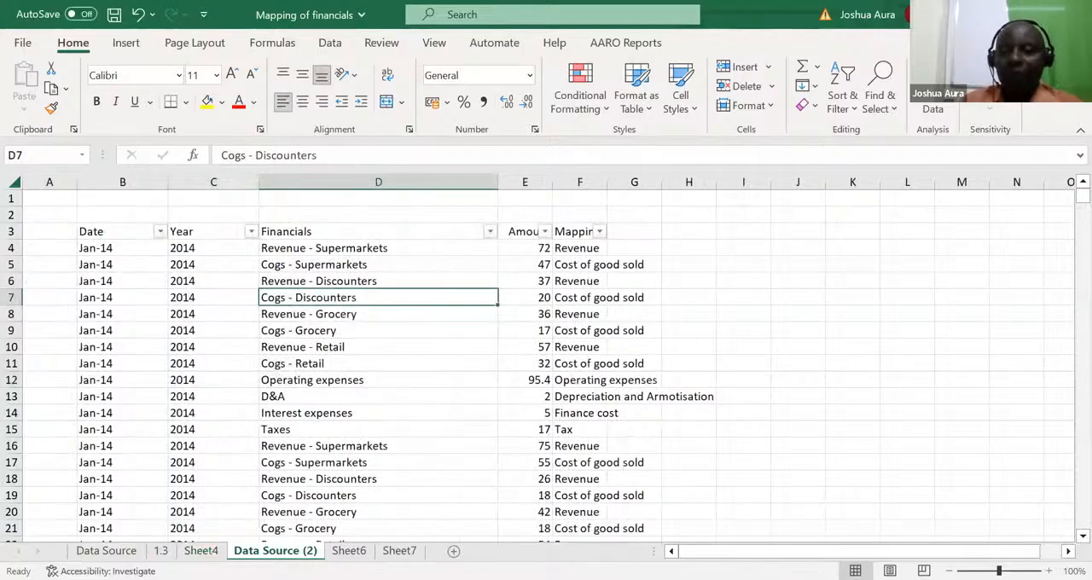
left_click(806, 313)
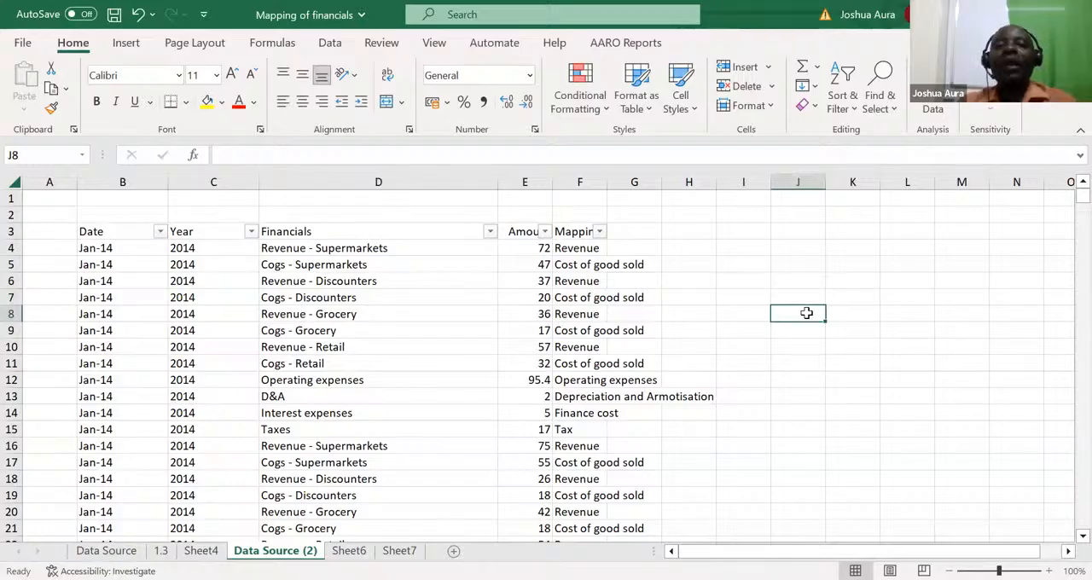
type("20")
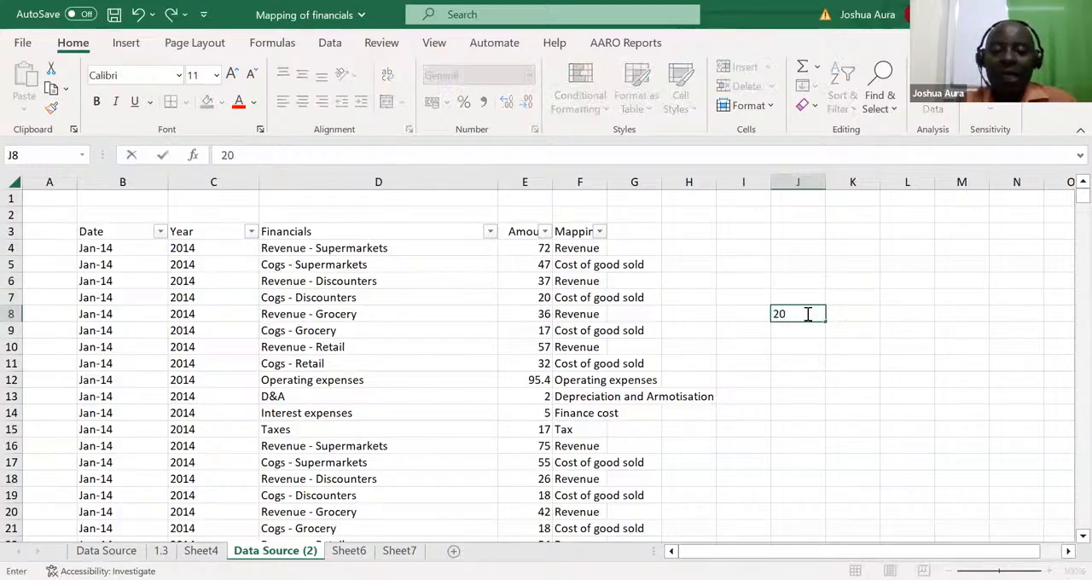
type("14")
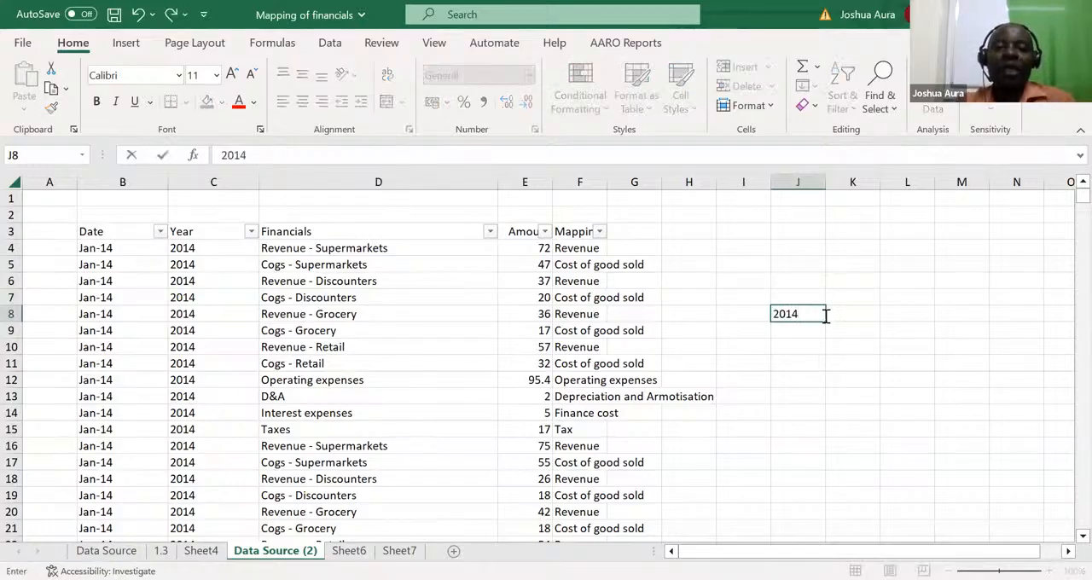
left_click(839, 314)
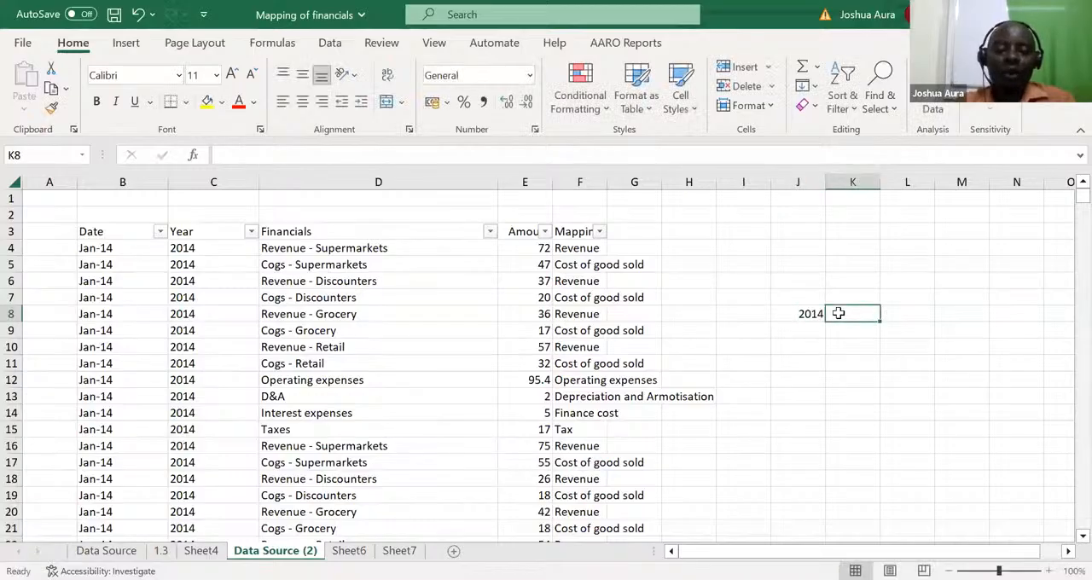
type("Rev")
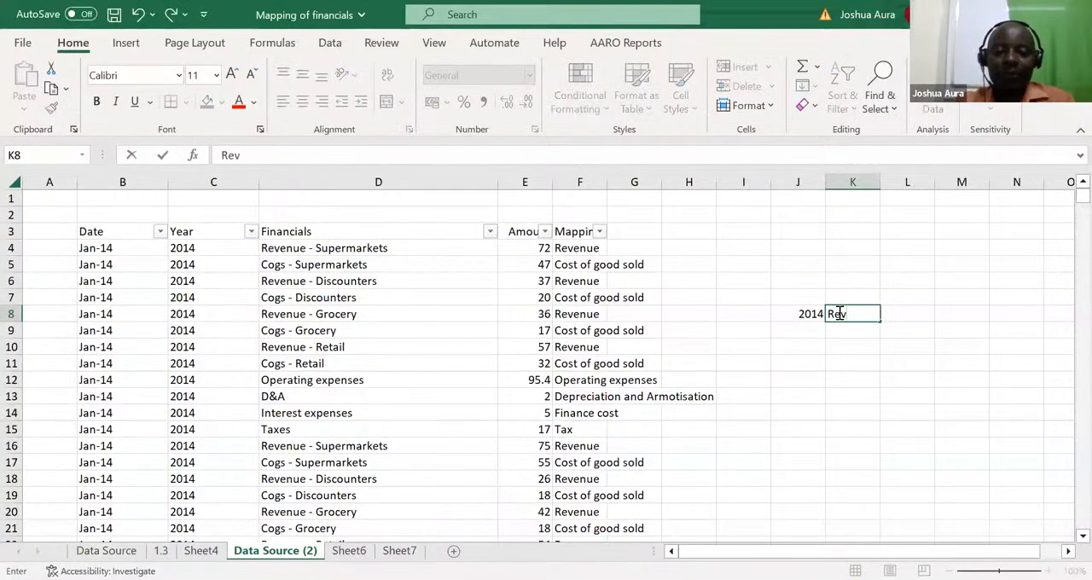
type("enue")
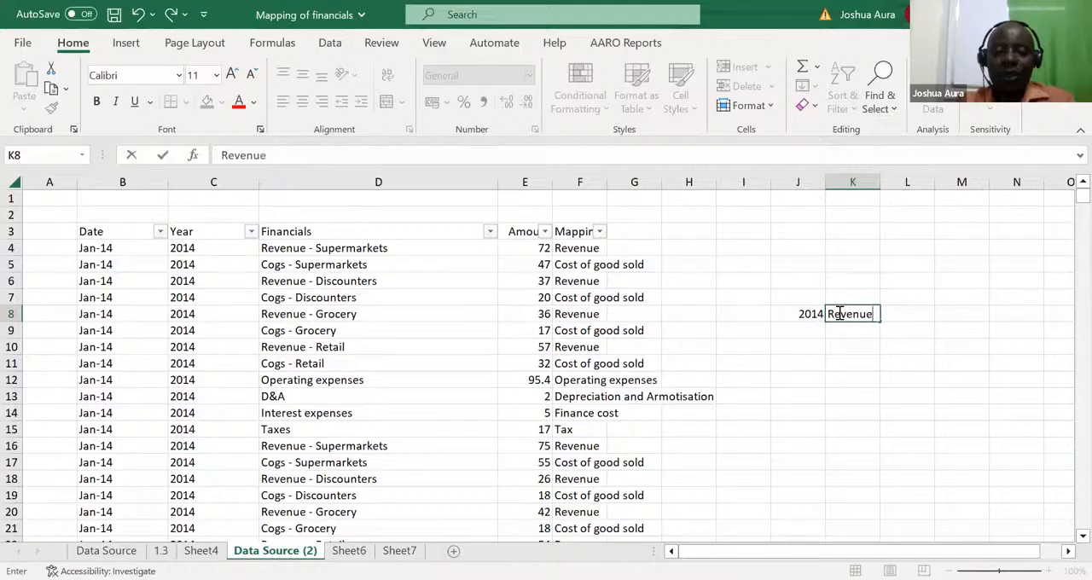
Step: Enter =SUMIFS(E:E,C:C,J8,F:F,K8) in L8 to sum the amounts by year and mapping category
left_click(905, 312)
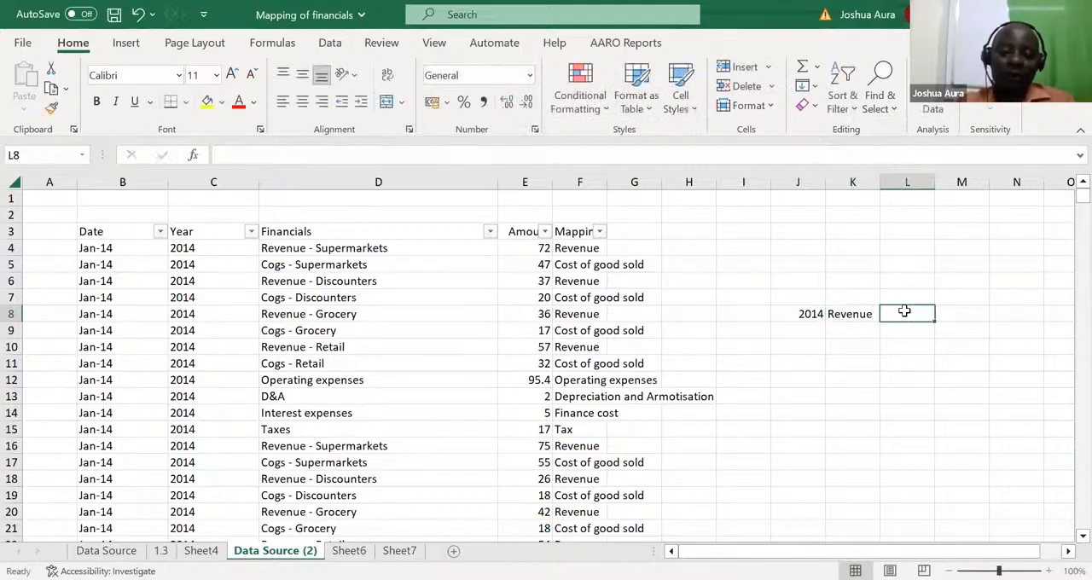
type("=")
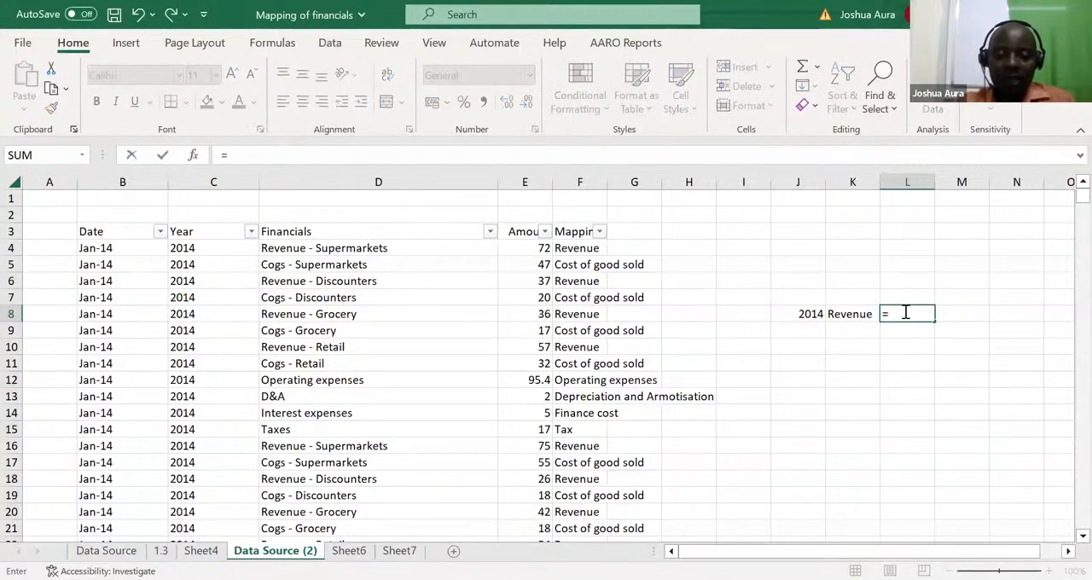
type("sumifs")
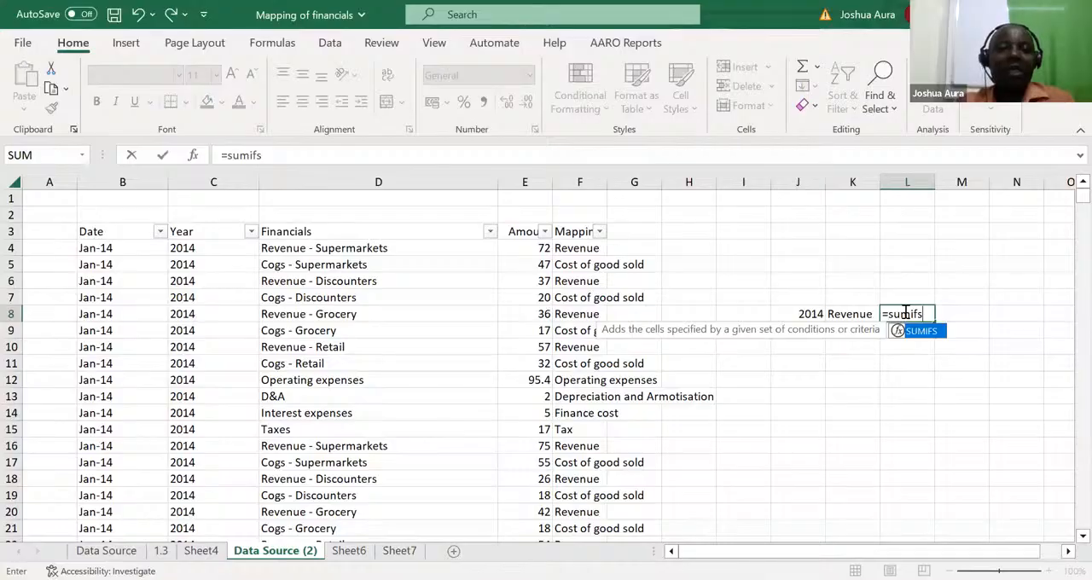
key("Tab")
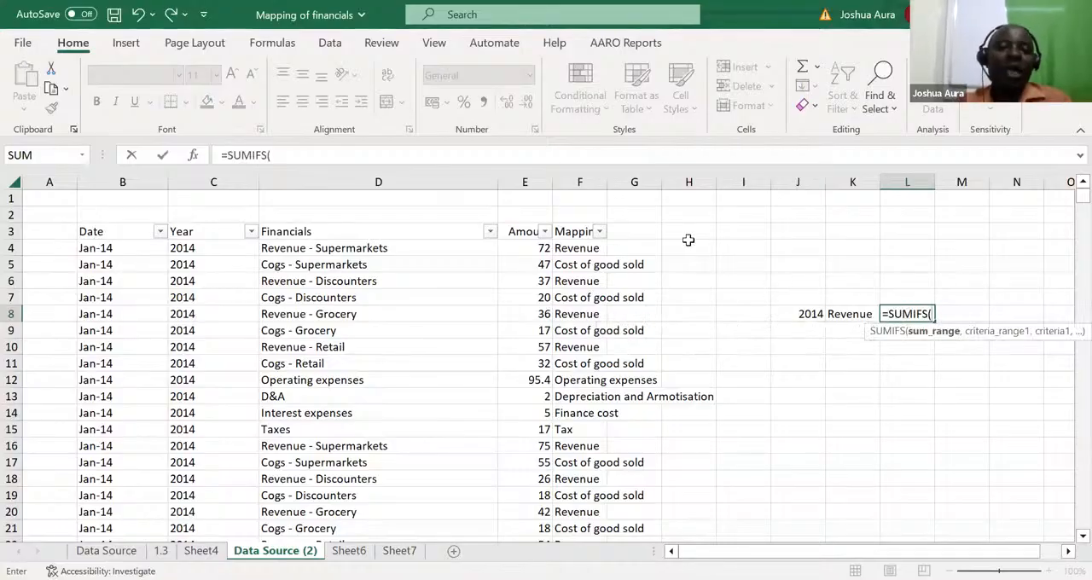
left_click(525, 182)
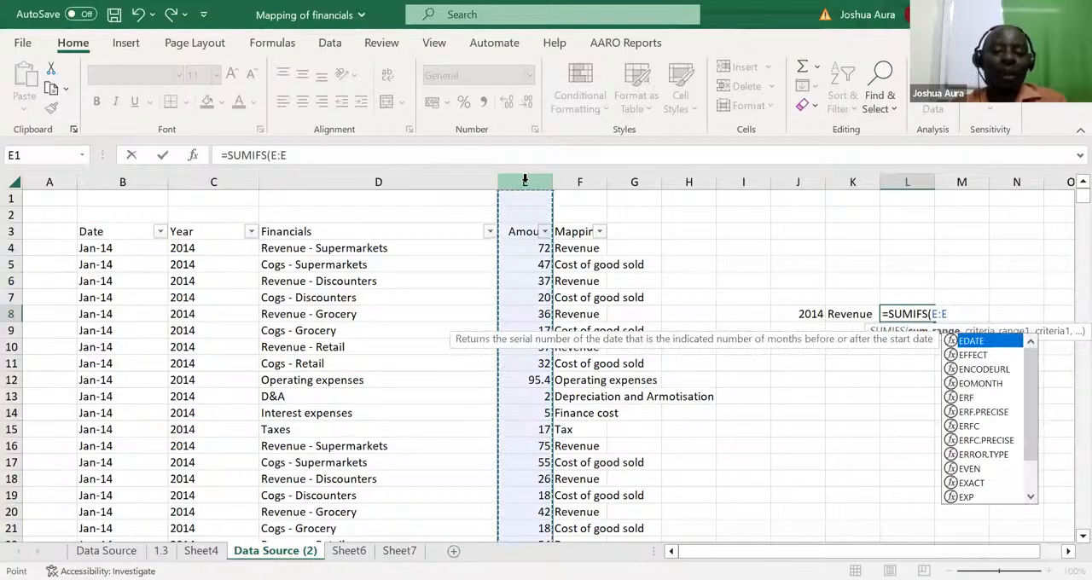
type(",")
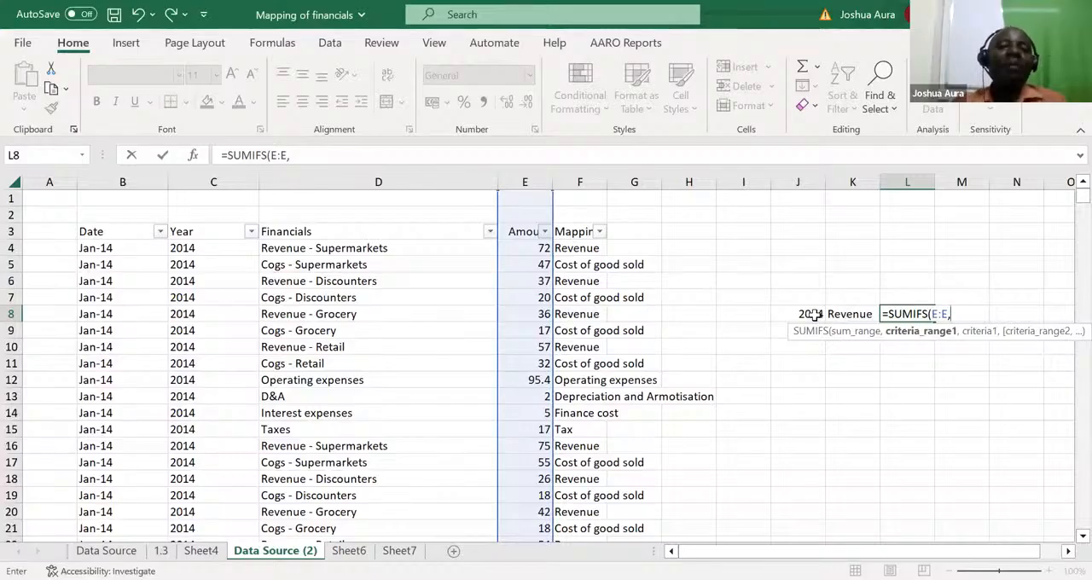
left_click(208, 181)
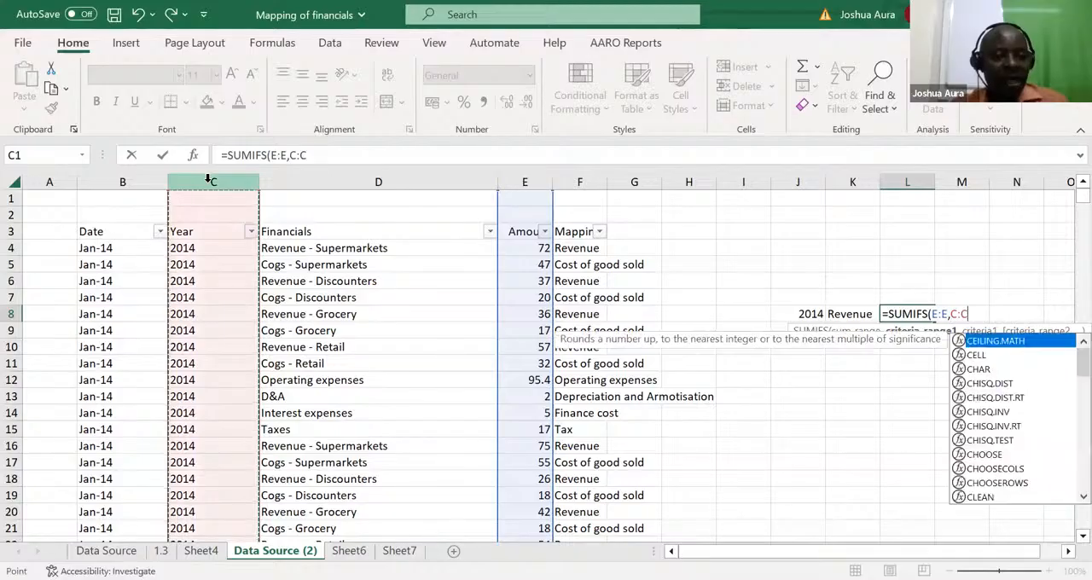
type(",")
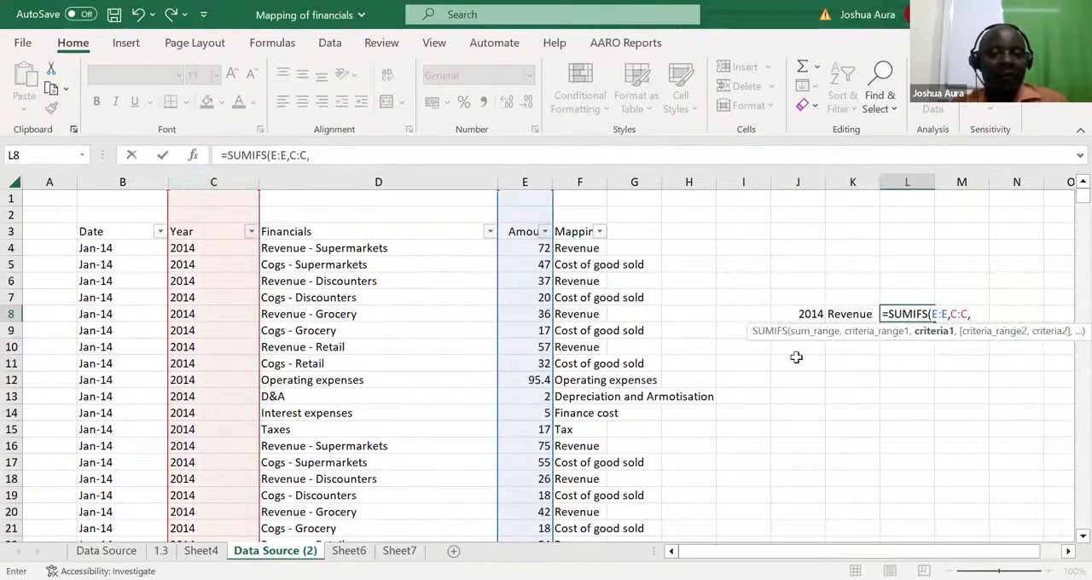
left_click(811, 314)
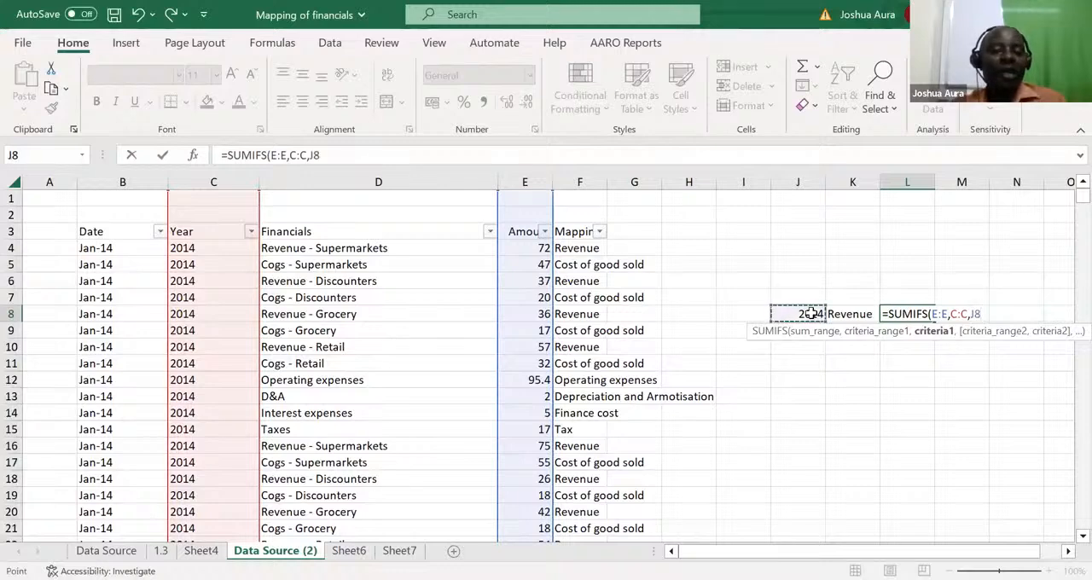
type(",F:F")
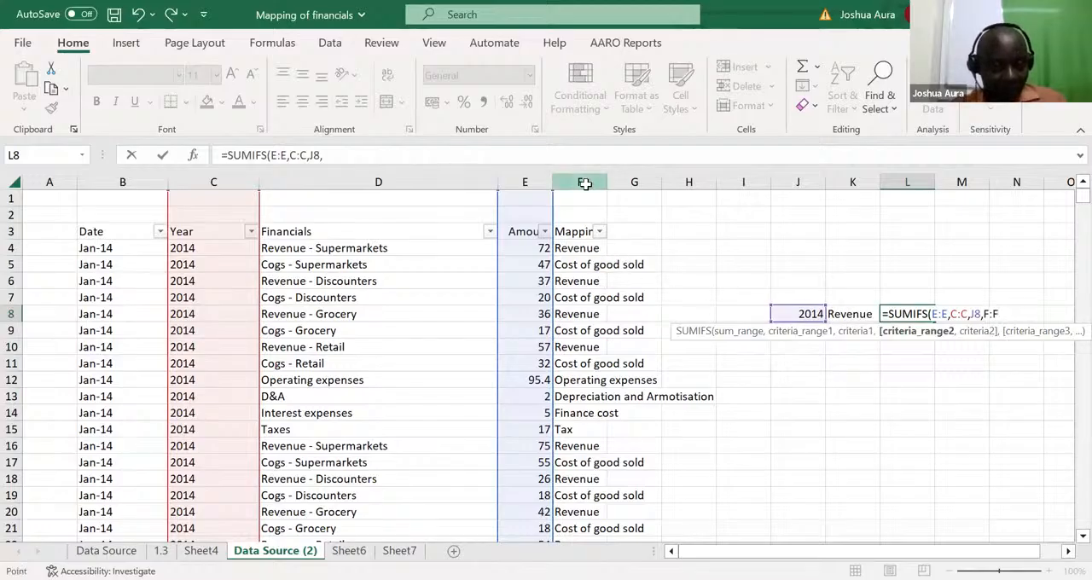
left_click(583, 182)
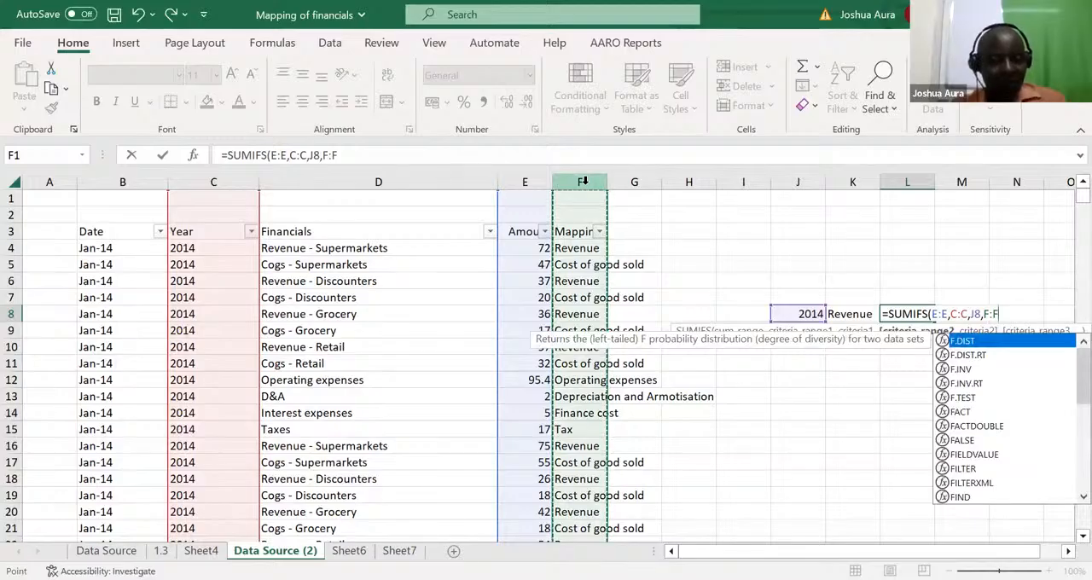
type(",")
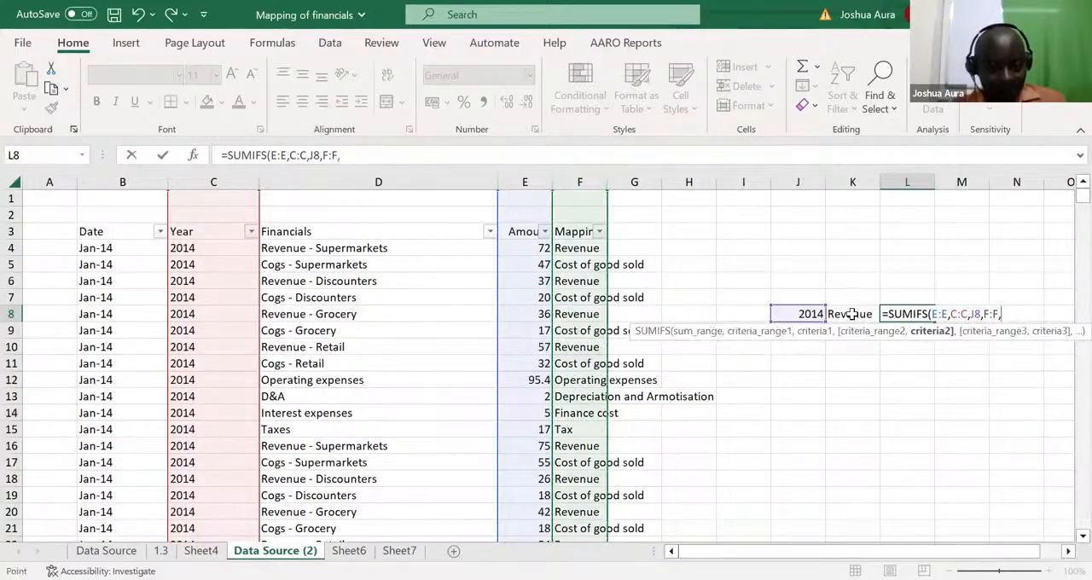
left_click(852, 314)
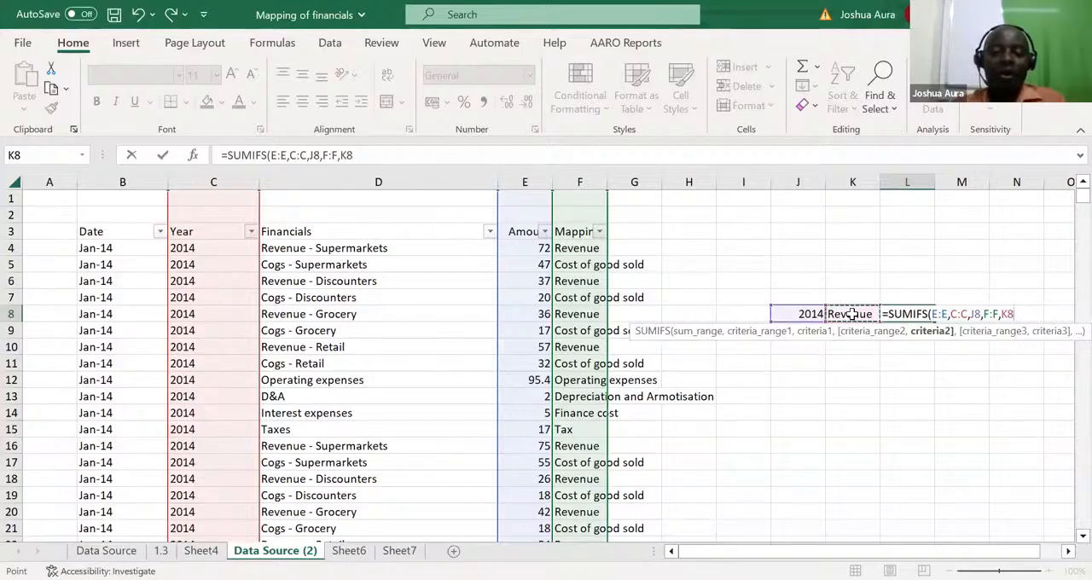
key("ctrl+Return")
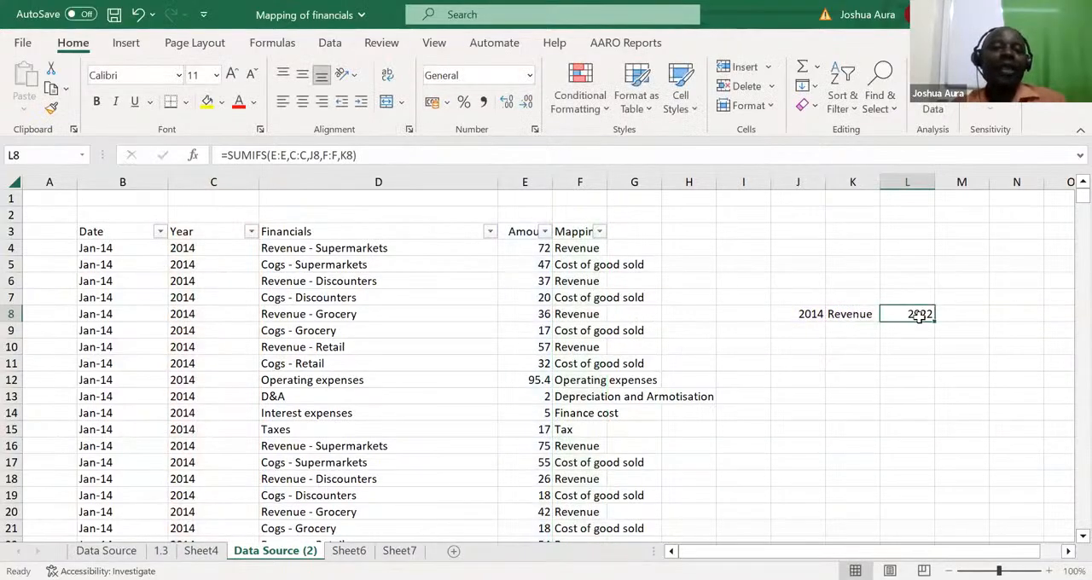
Step: Change the criterion year in J8 to 2015 to test the revenue total
left_click(812, 313)
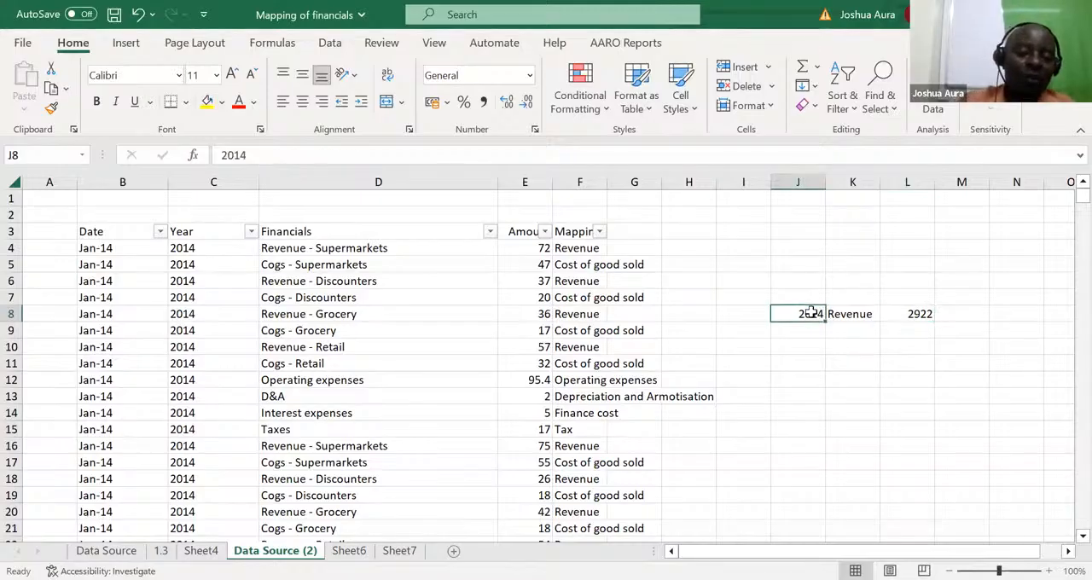
type("2015")
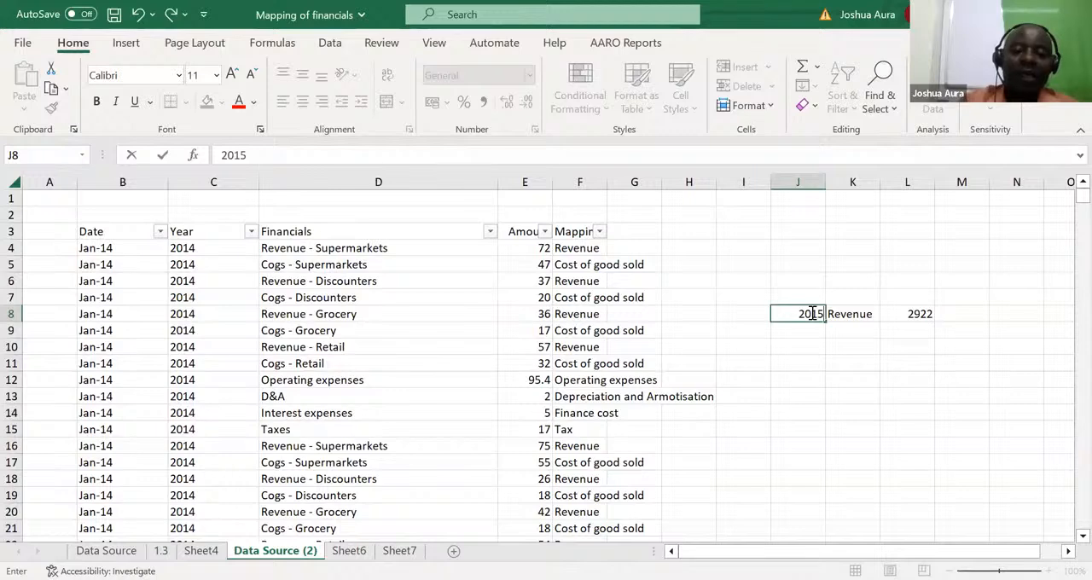
key("Return")
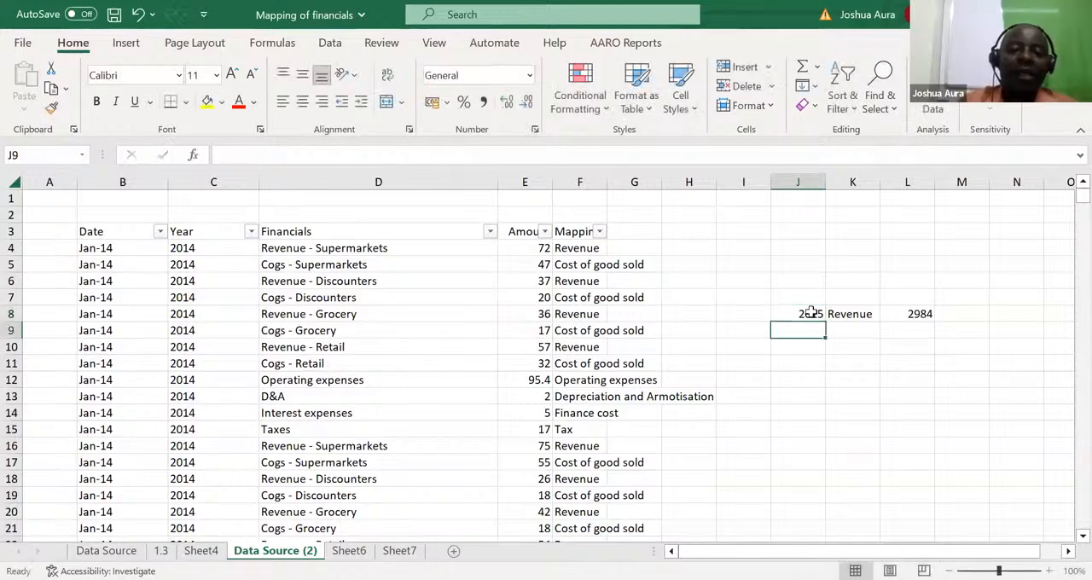
Step: Change the mapping criterion in K8 to tax to test the two-criteria total for another category
left_click(811, 313)
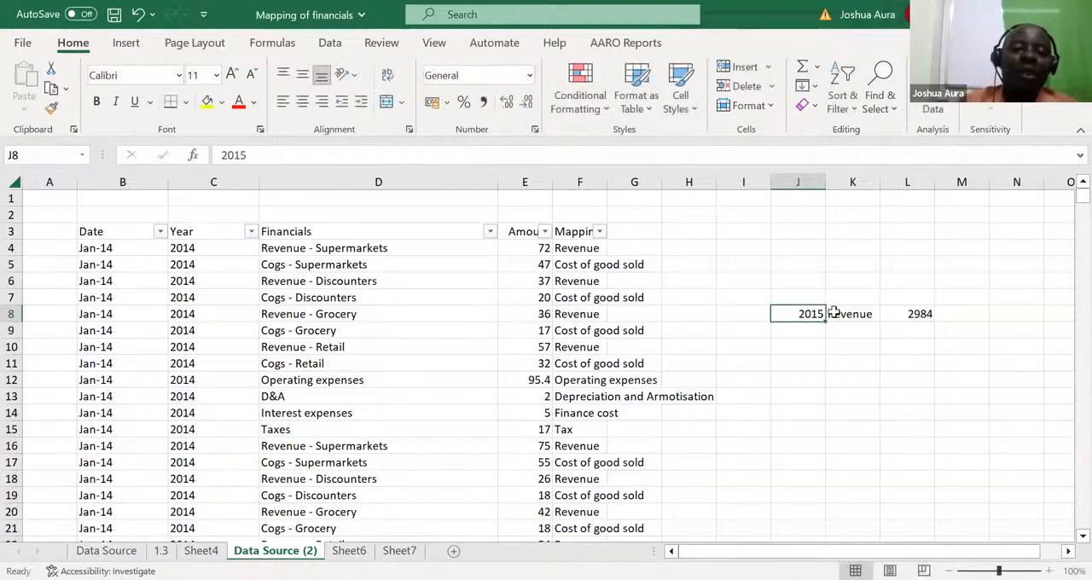
left_click(849, 314)
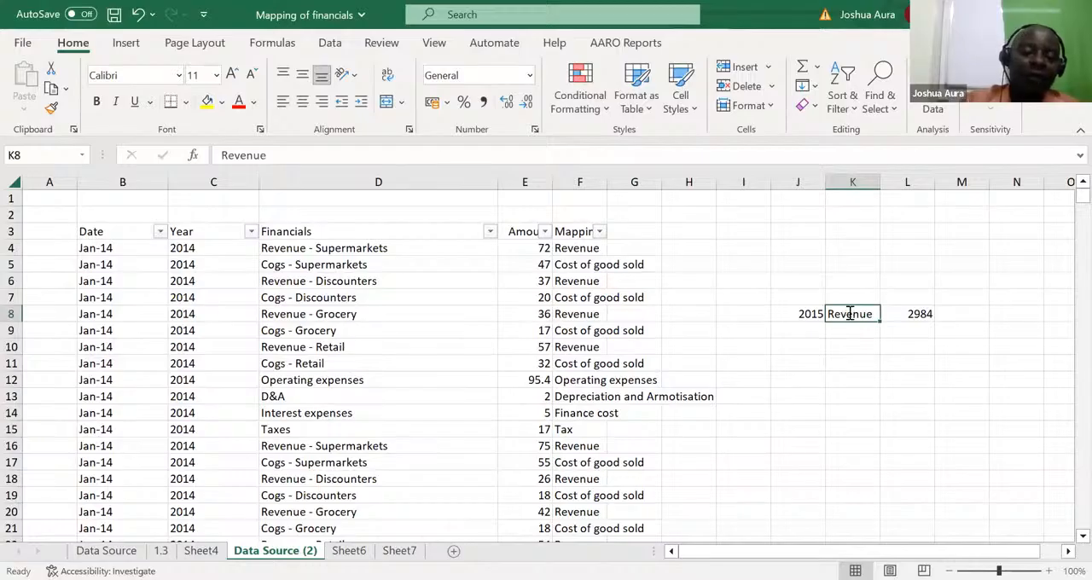
type("tax")
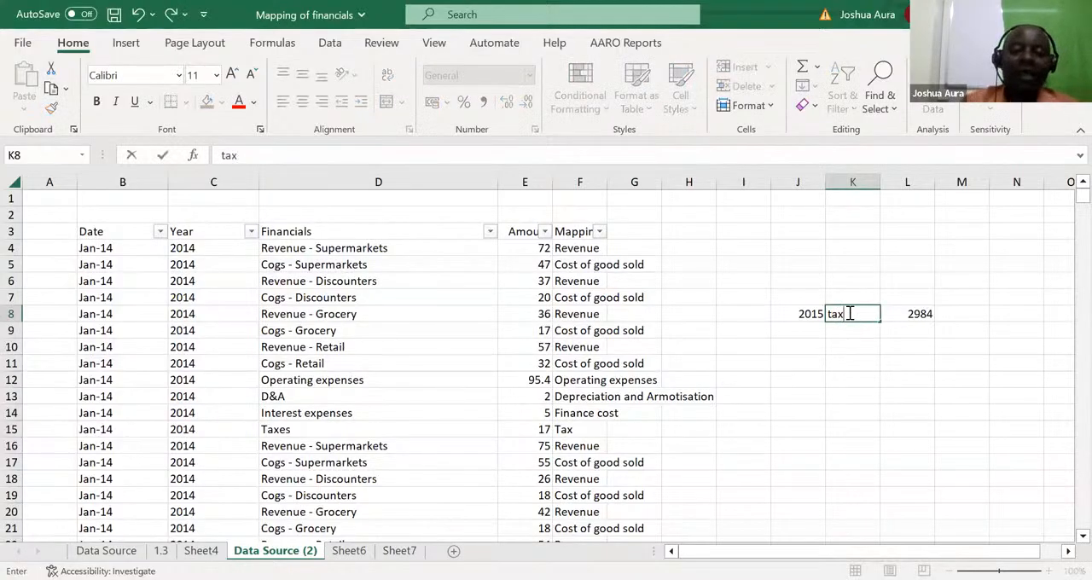
key("Return")
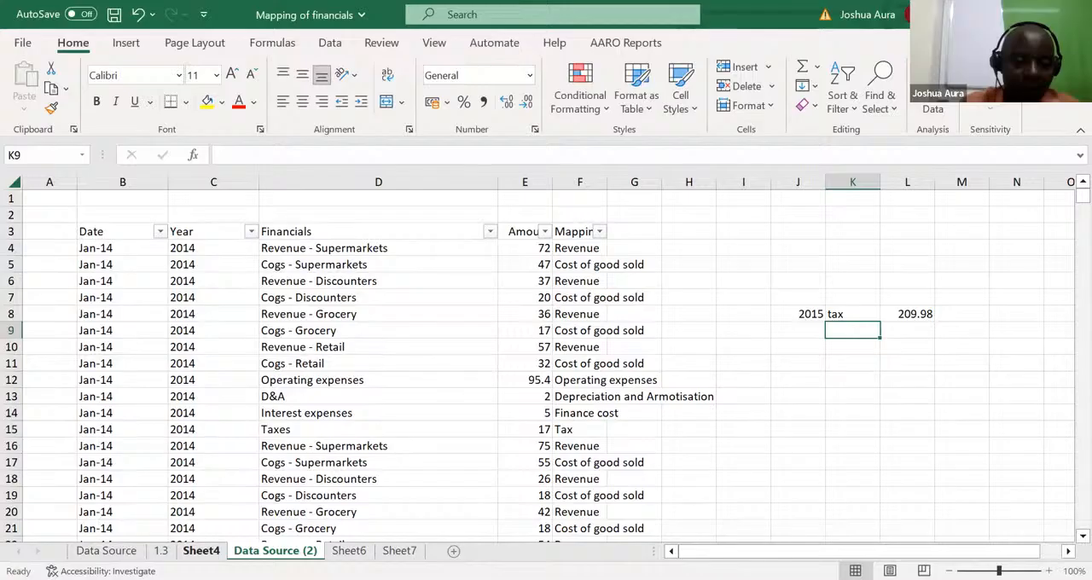
Step: Permanently delete the worksheets Sheet4 and Data Source (2) from the workbook
left_click(106, 551)
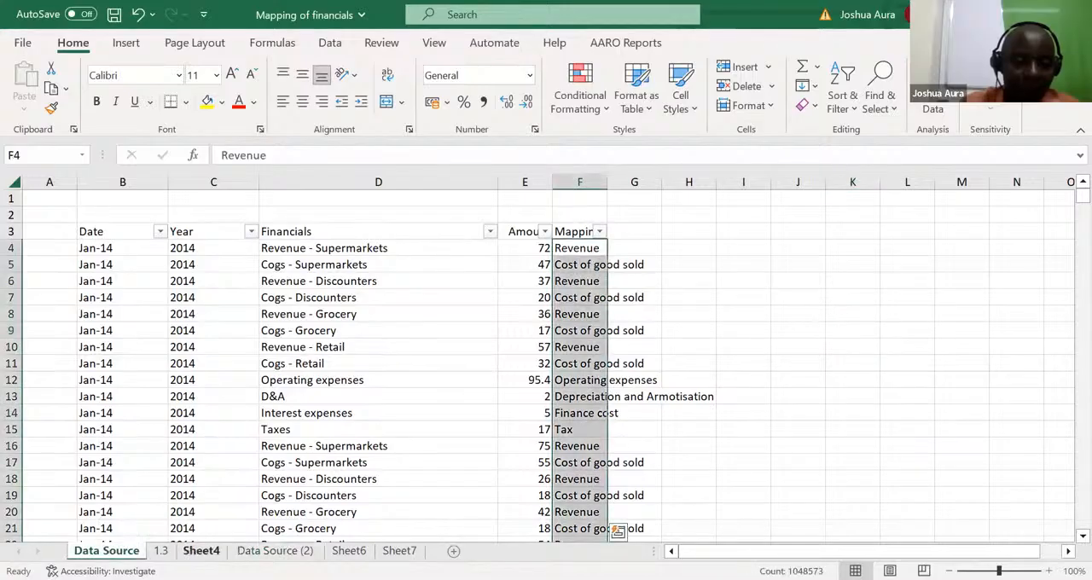
left_click(201, 551)
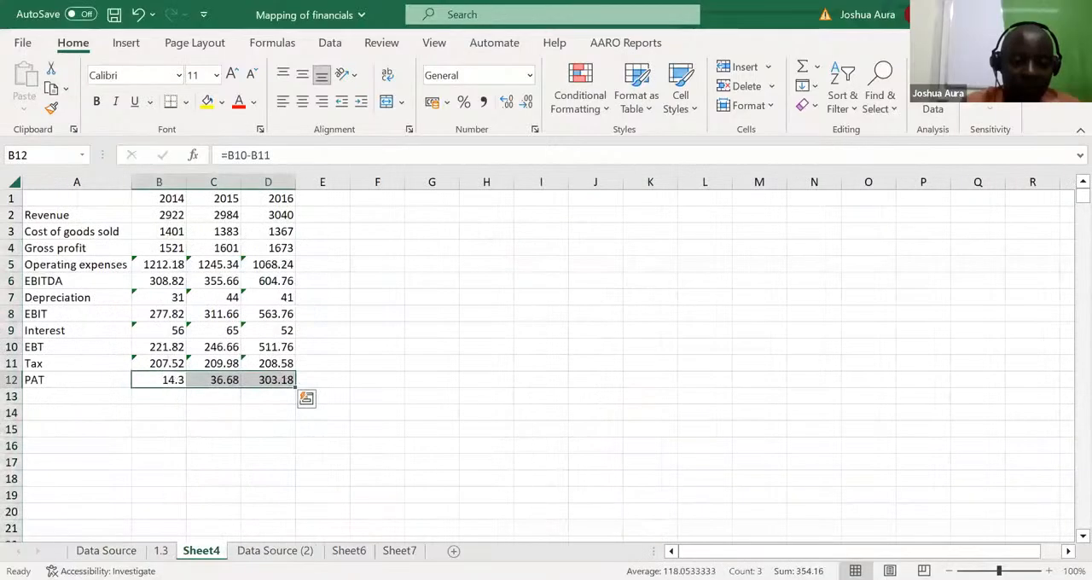
right_click(201, 551)
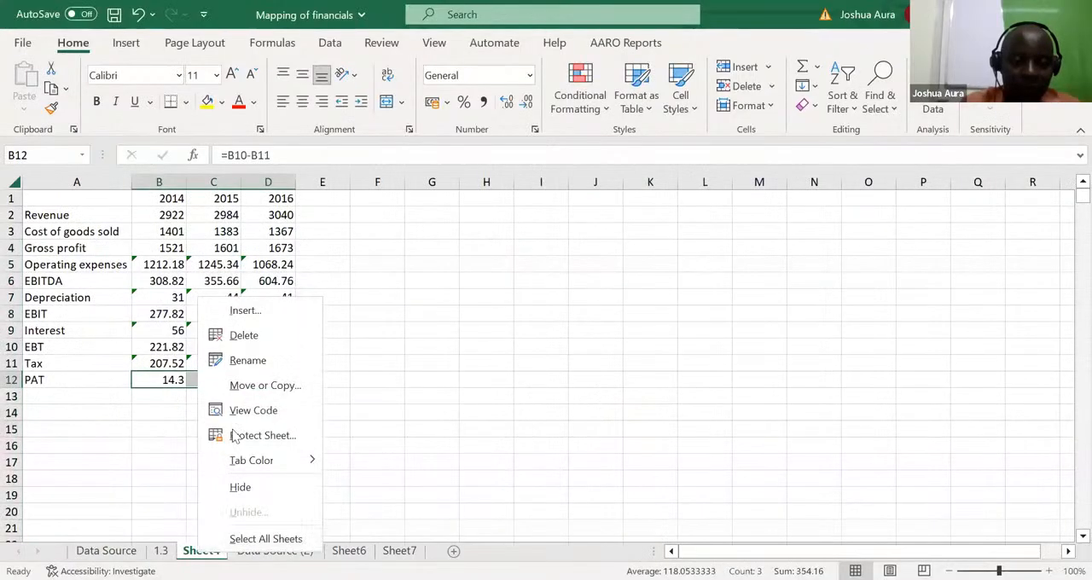
left_click(244, 335)
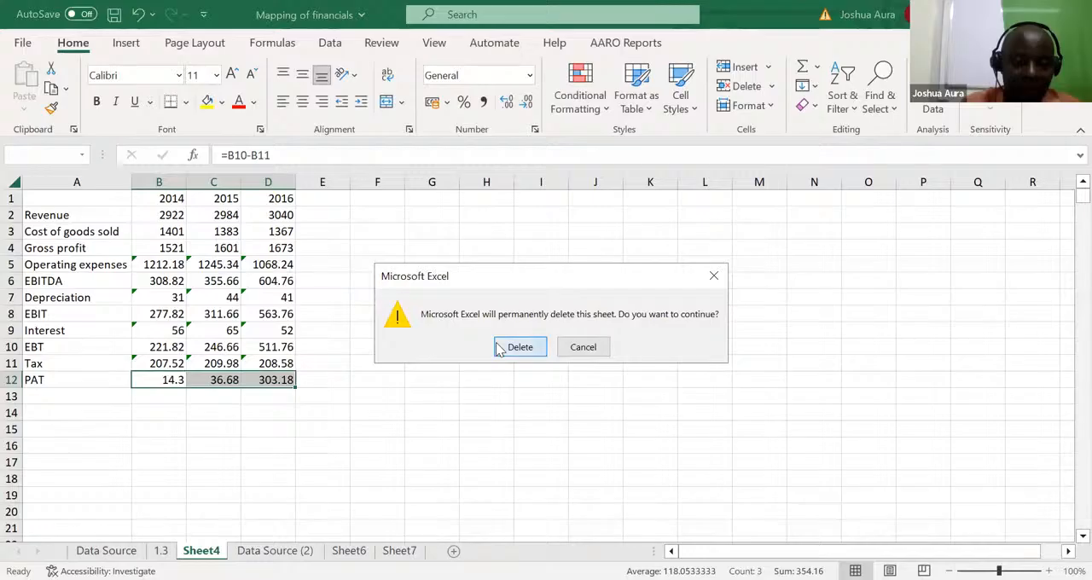
left_click(519, 347)
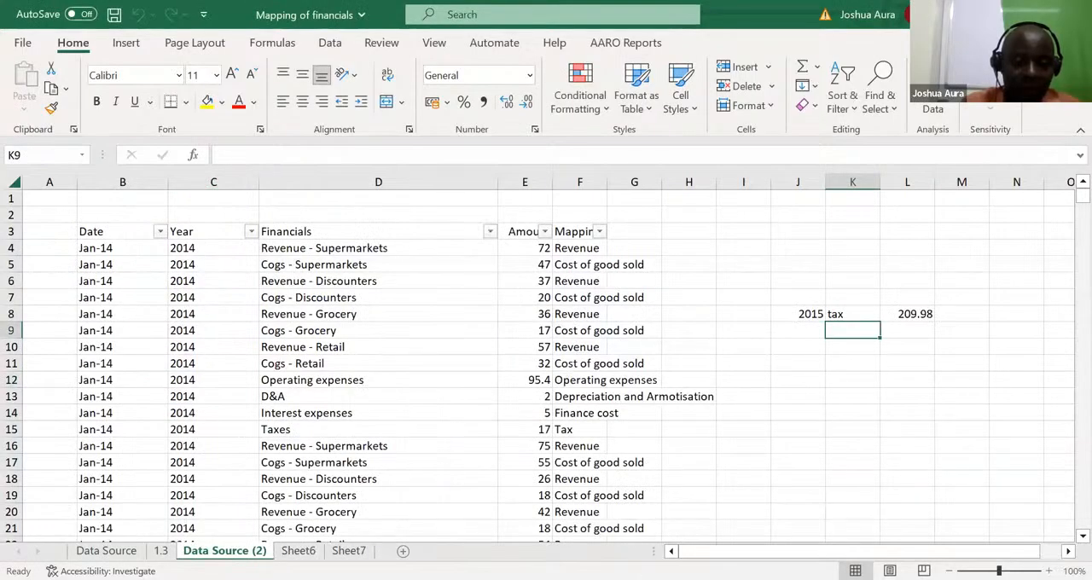
right_click(248, 550)
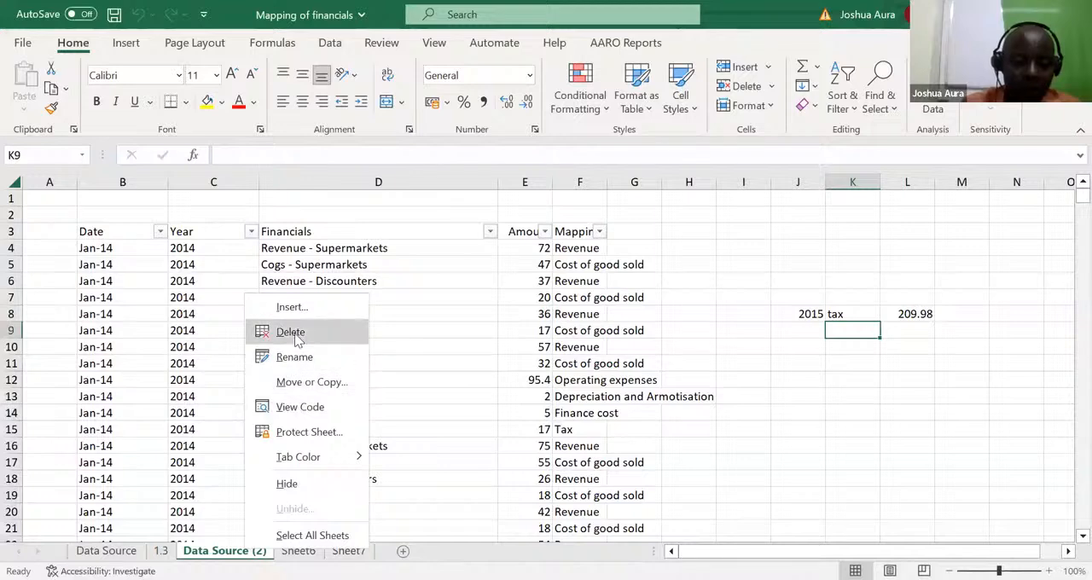
left_click(297, 340)
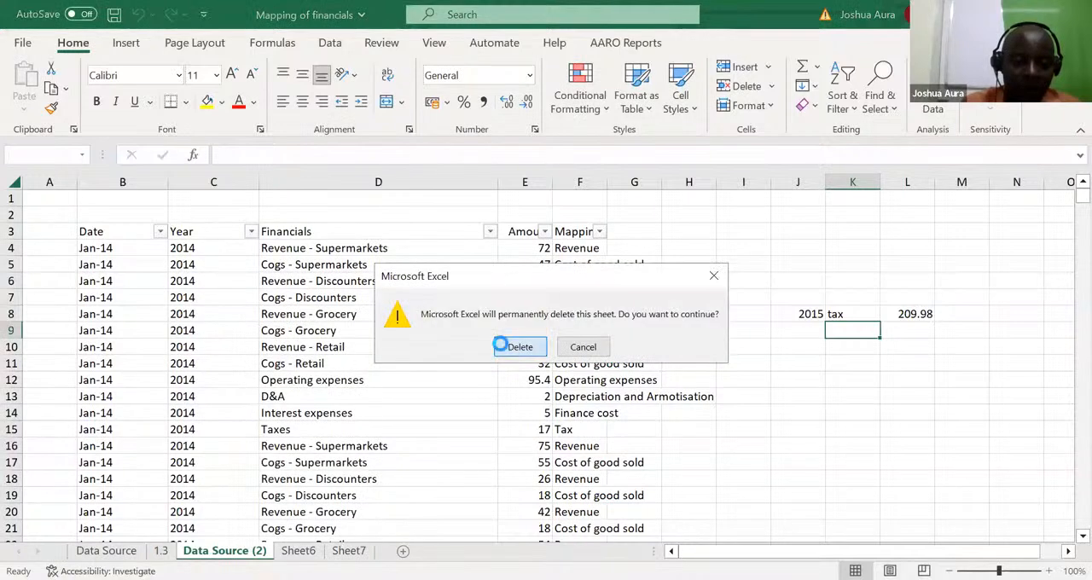
left_click(504, 347)
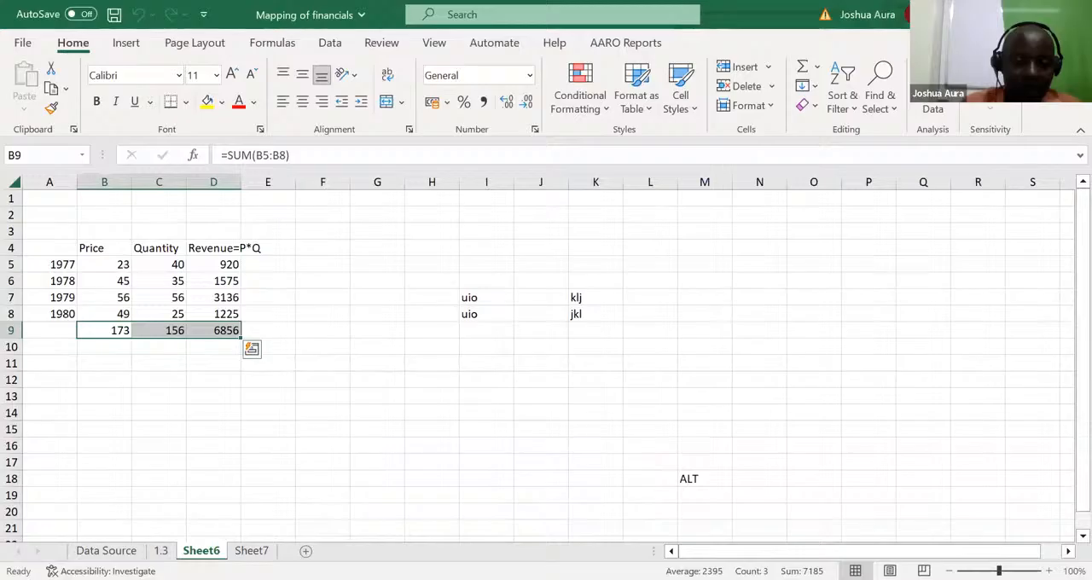
Step: Permanently delete the practice worksheets Sheet6 and Sheet7, keeping only the Data Source and 1.3 sheets
right_click(210, 549)
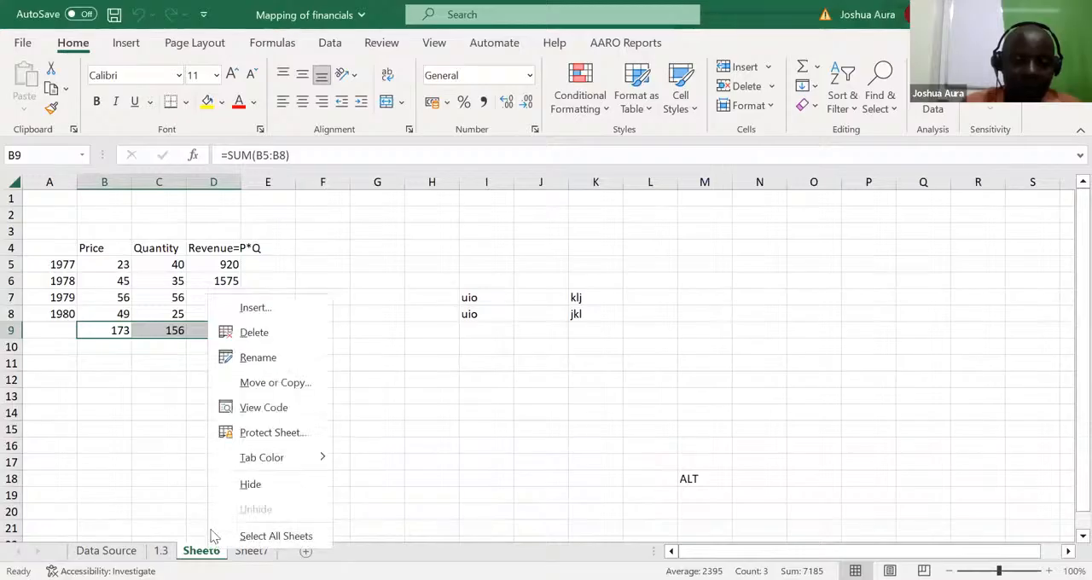
left_click(261, 339)
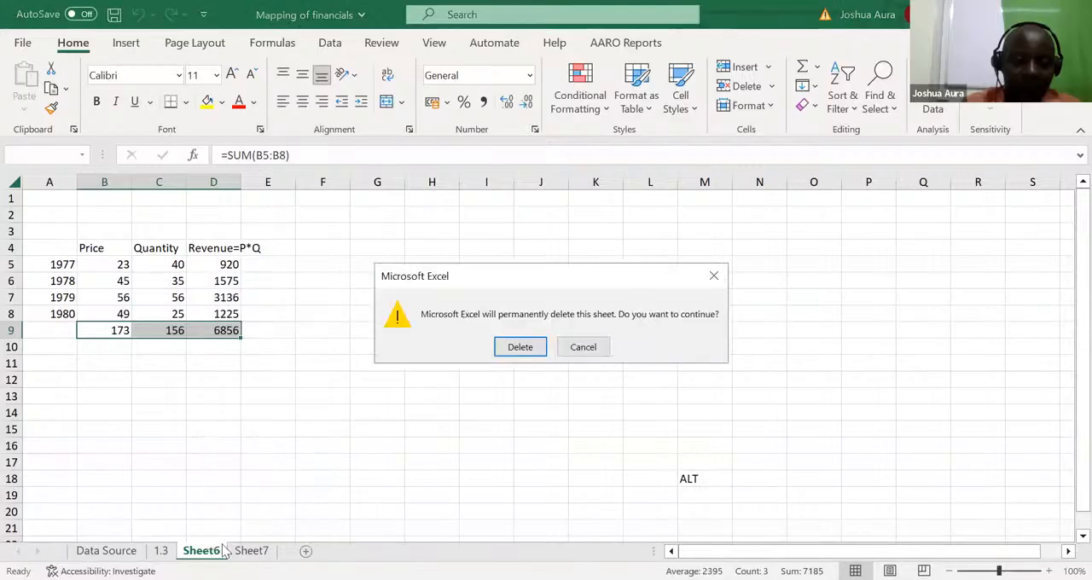
left_click(523, 347)
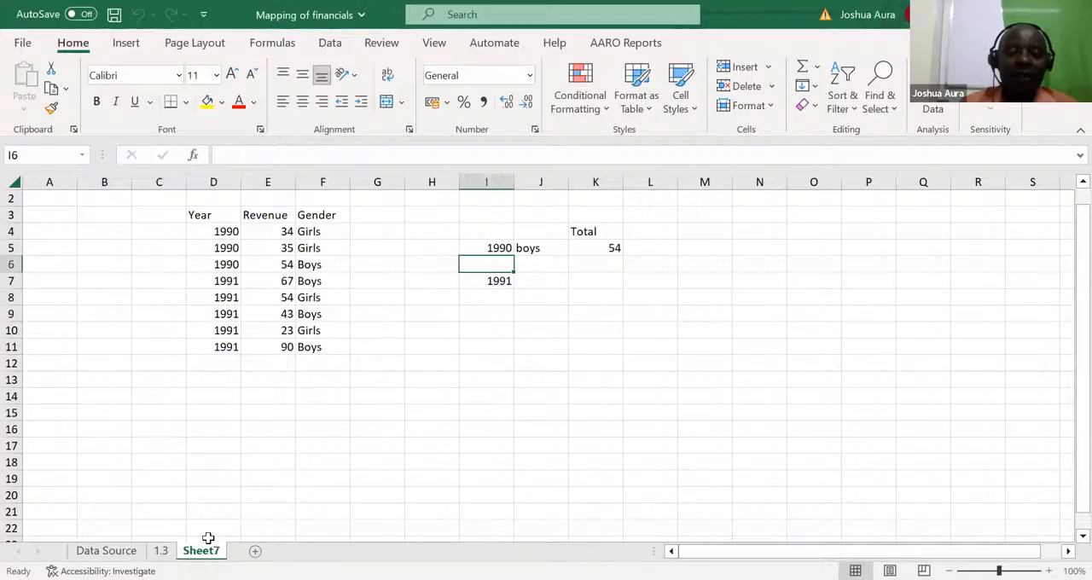
right_click(207, 552)
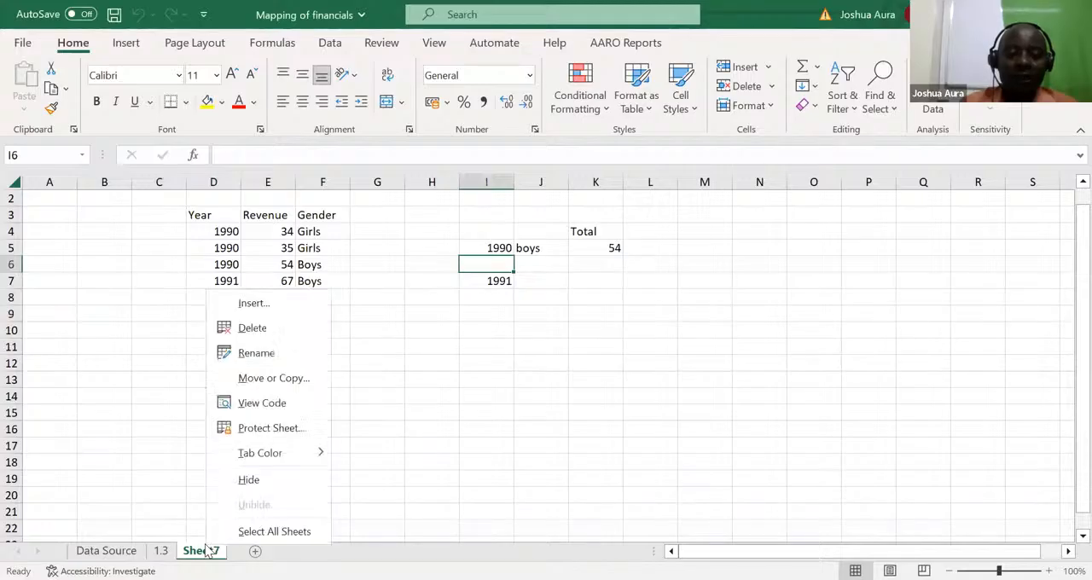
left_click(270, 331)
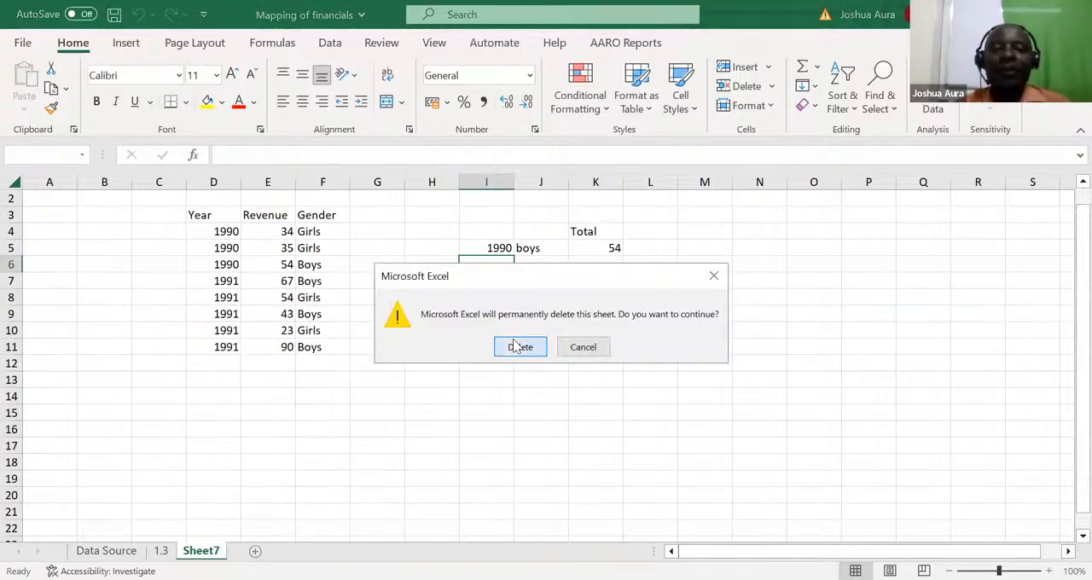
left_click(518, 347)
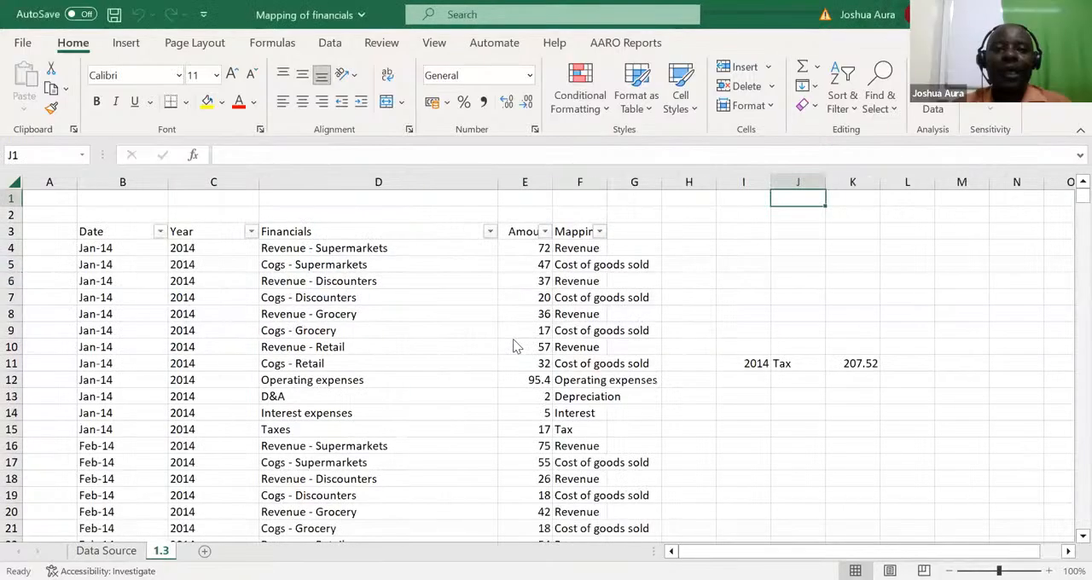
key("alt+Tab")
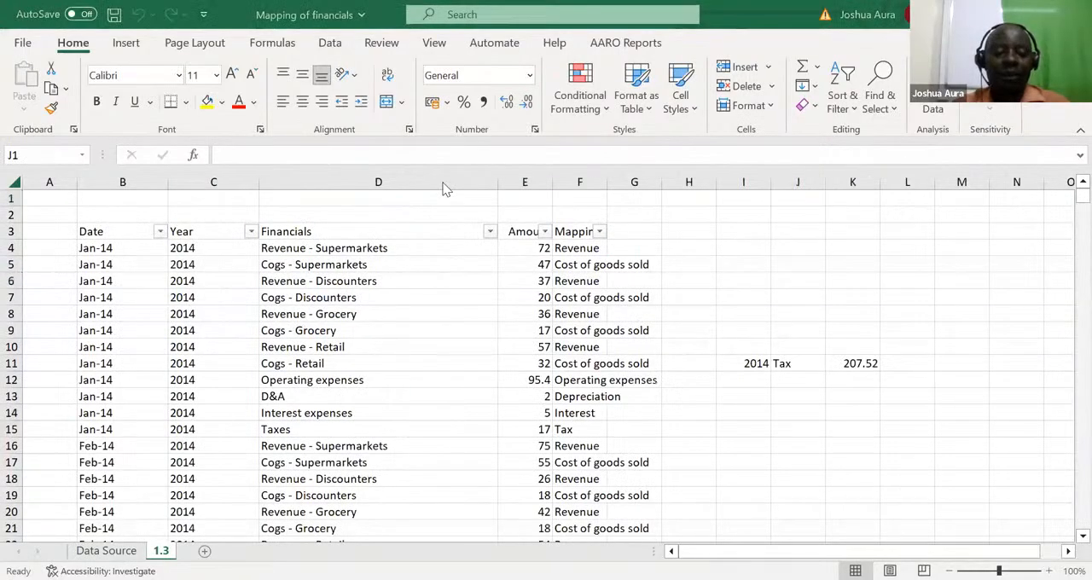